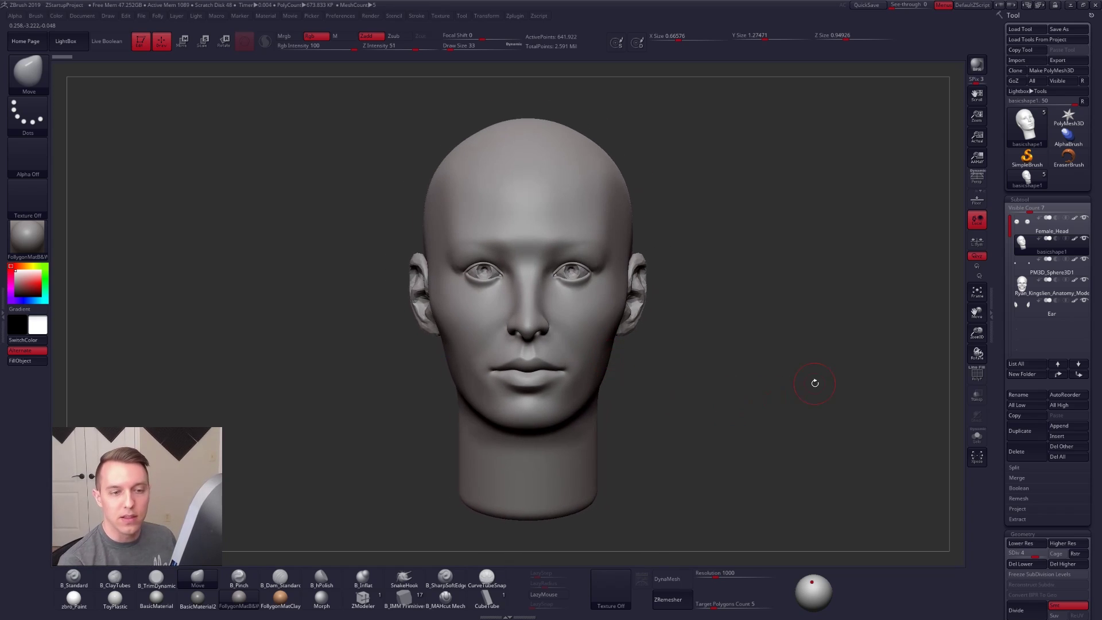
Load the Ryan_Kingslien_Anatomy_Model tool from the LightBox tool library and frame it in the view
click(1083, 101)
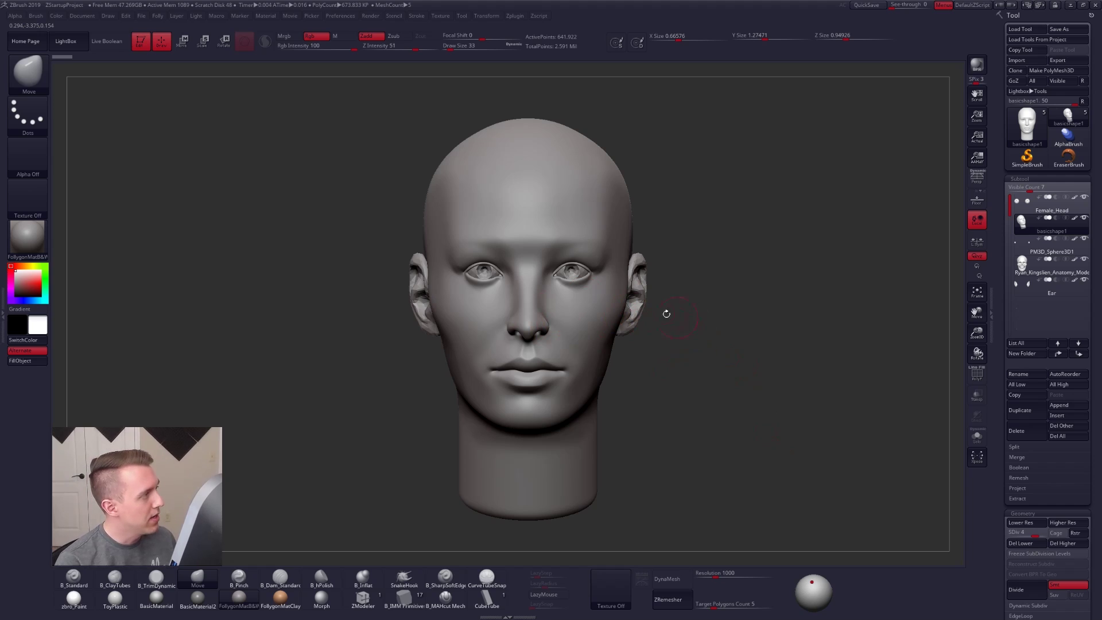
click(65, 41)
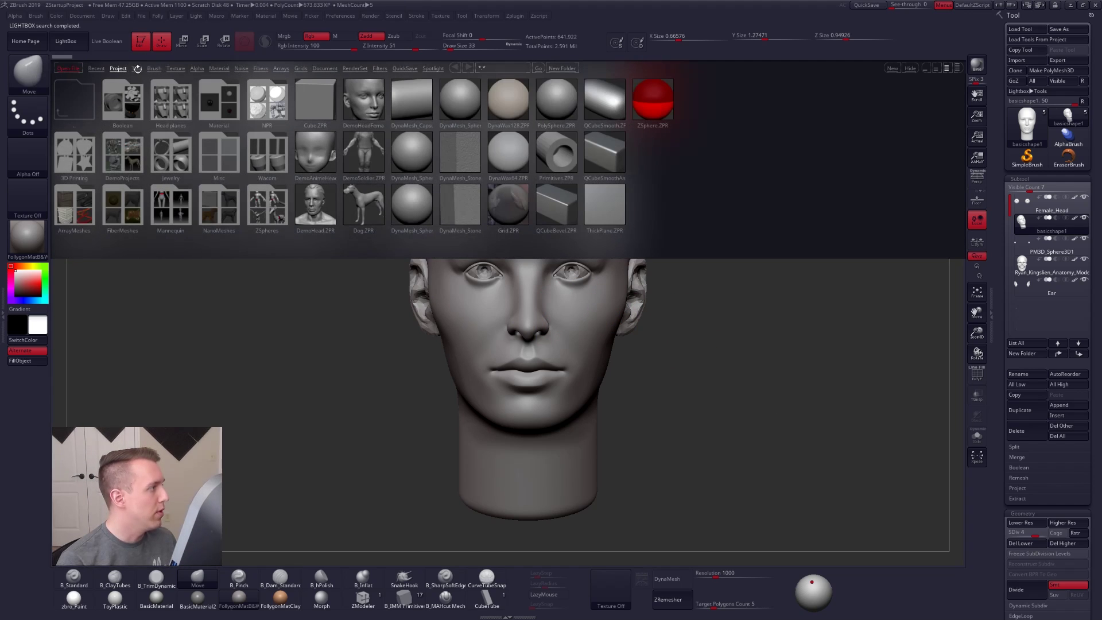
click(136, 68)
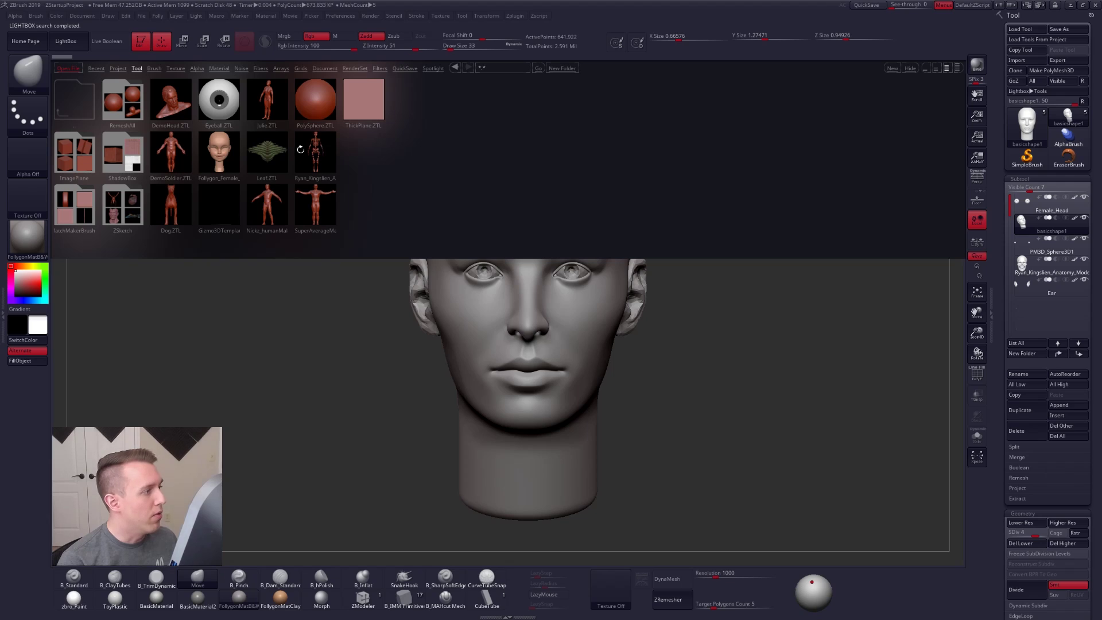
click(315, 152)
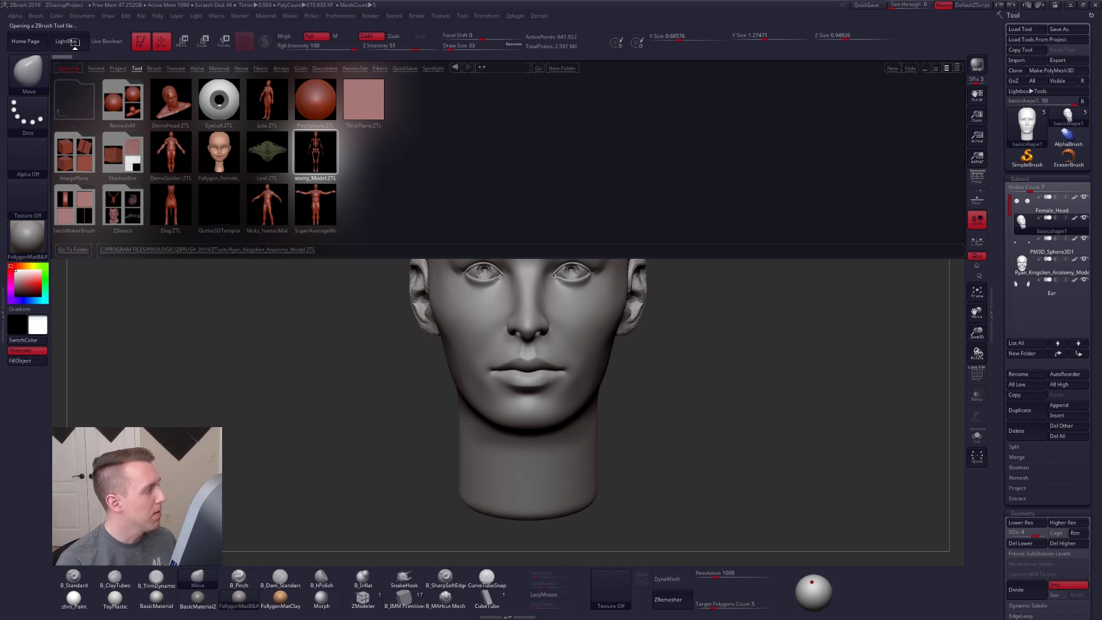
key(f)
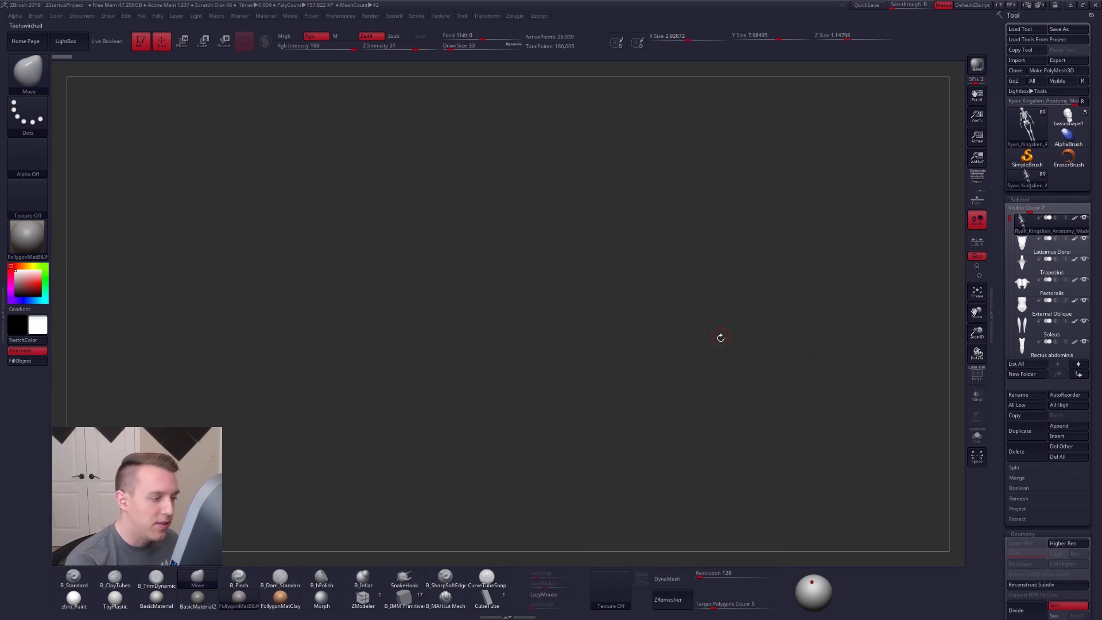
Examine the full anatomy figure and its list of muscle subtools, and select the Deltoid subtool on the shoulder
drag(717, 341, 711, 374)
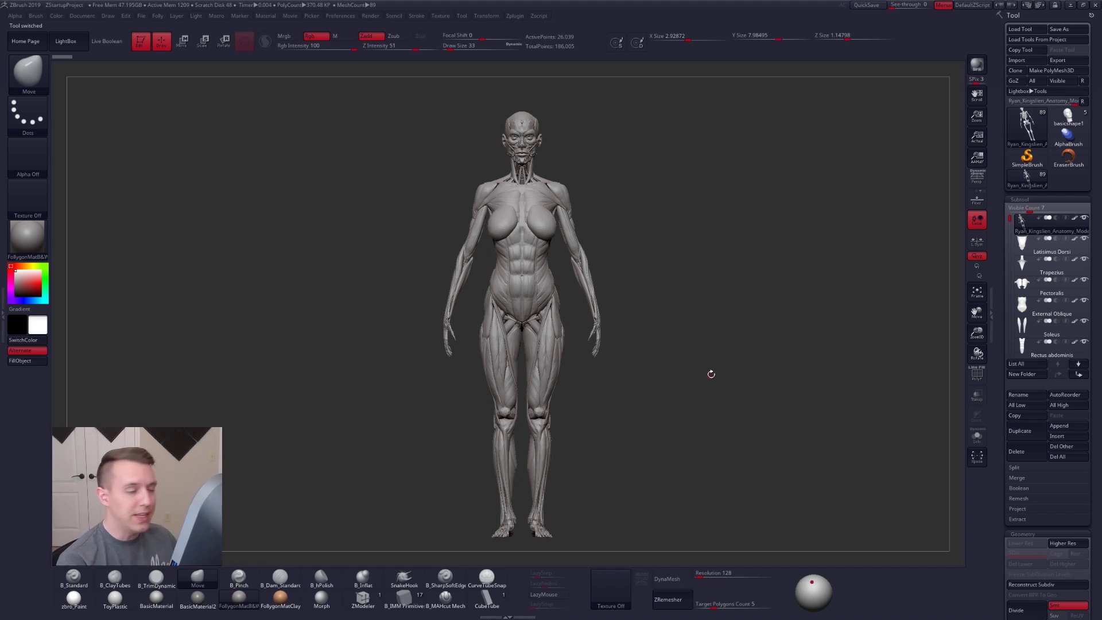
drag(624, 280, 595, 180)
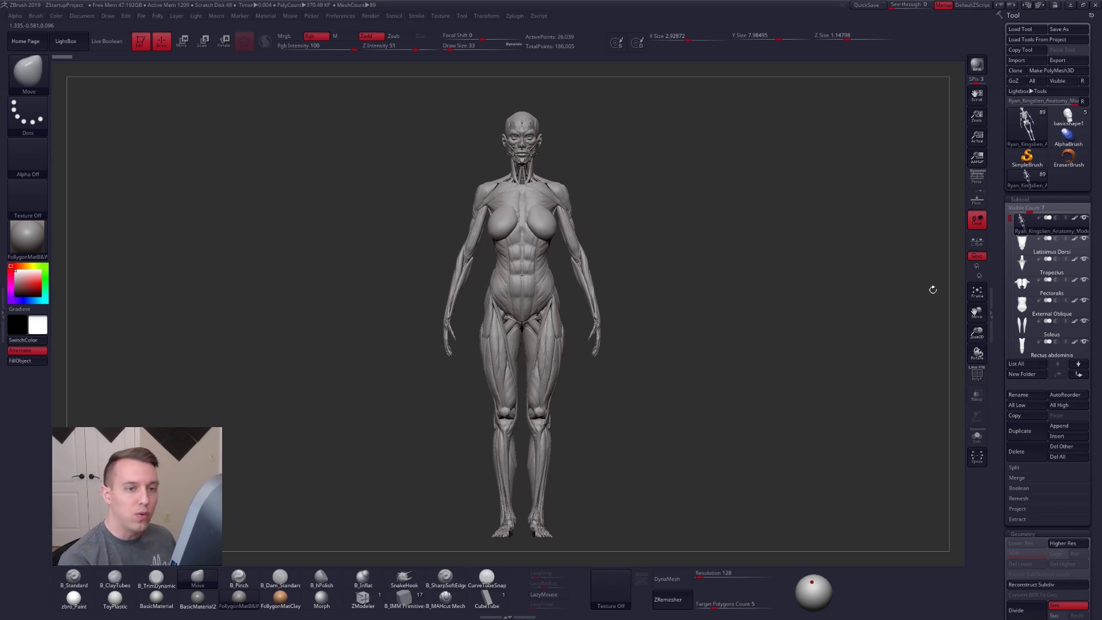
drag(1012, 218, 1014, 288)
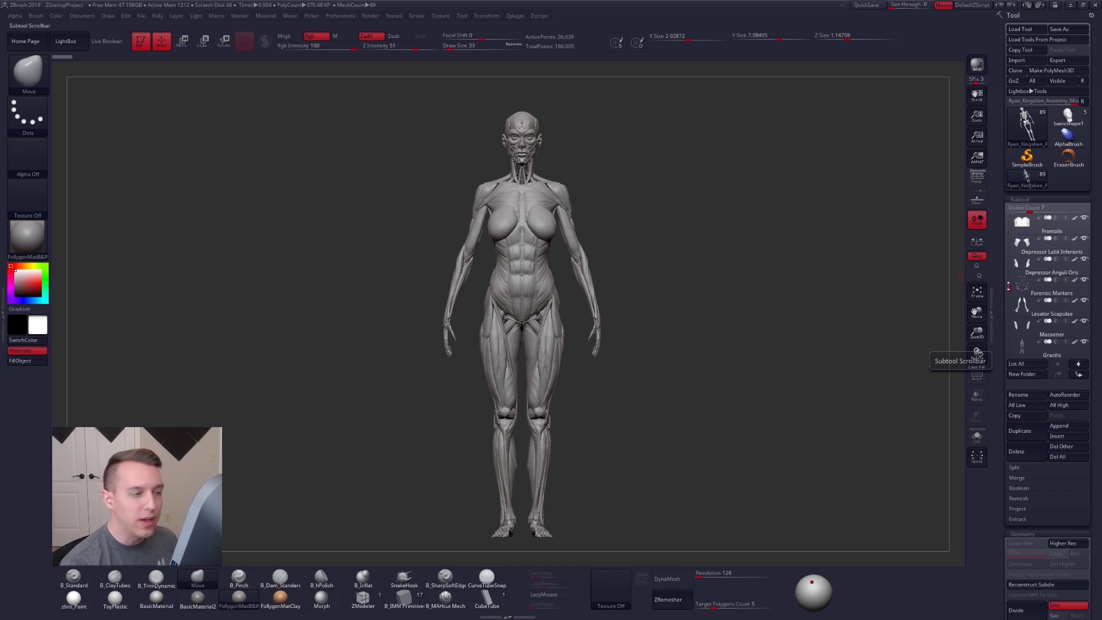
right_drag(482, 310, 670, 327)
alt+right_drag(517, 229, 583, 276)
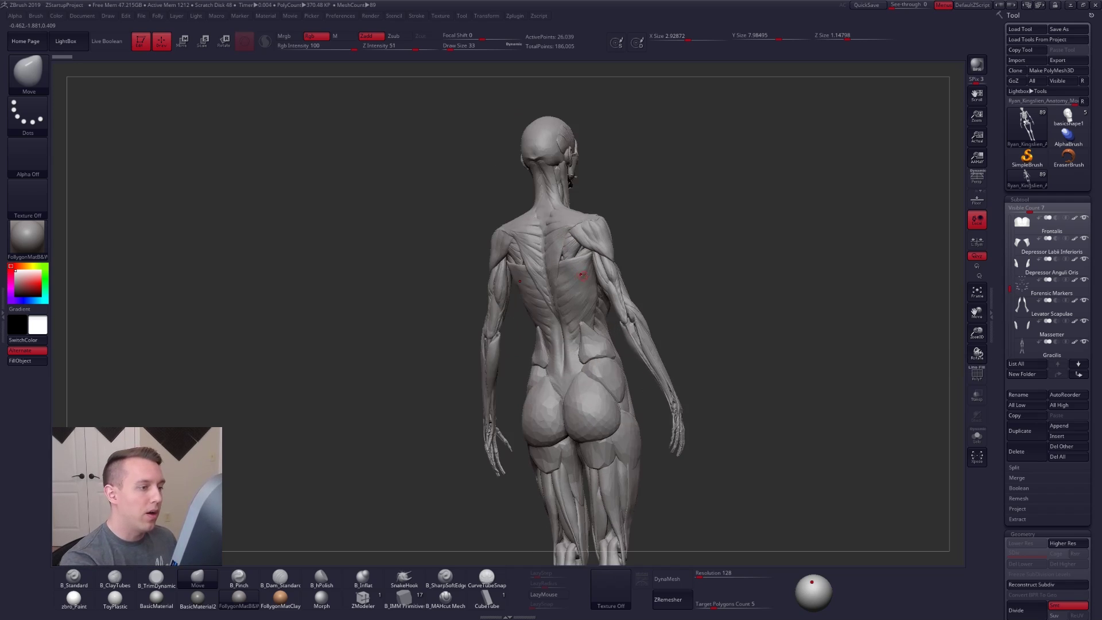
alt+click(610, 274)
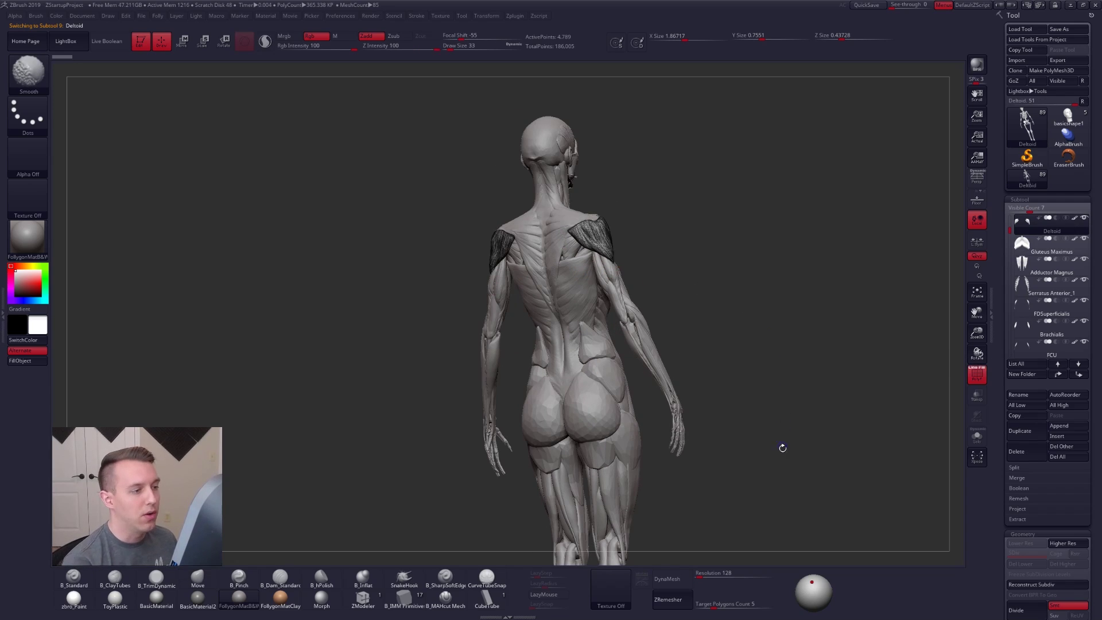
Inspect the anatomy figure's muscles from the front, side and back, and turn off the polyframe display
right_drag(804, 480, 765, 483)
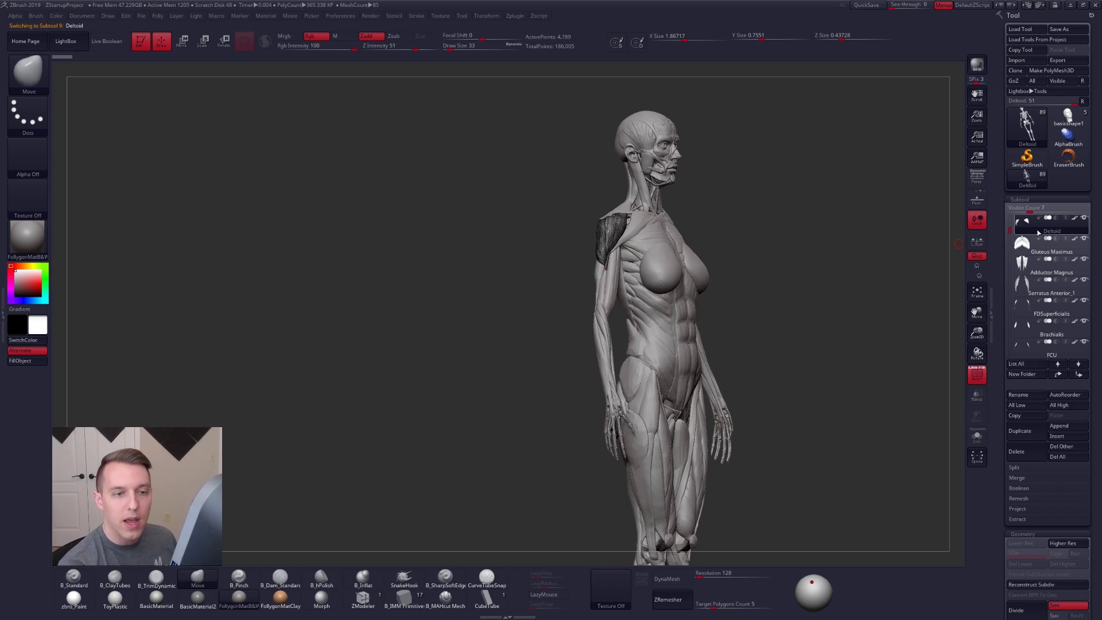
right_drag(757, 332, 753, 340)
shift+drag(753, 340, 609, 338)
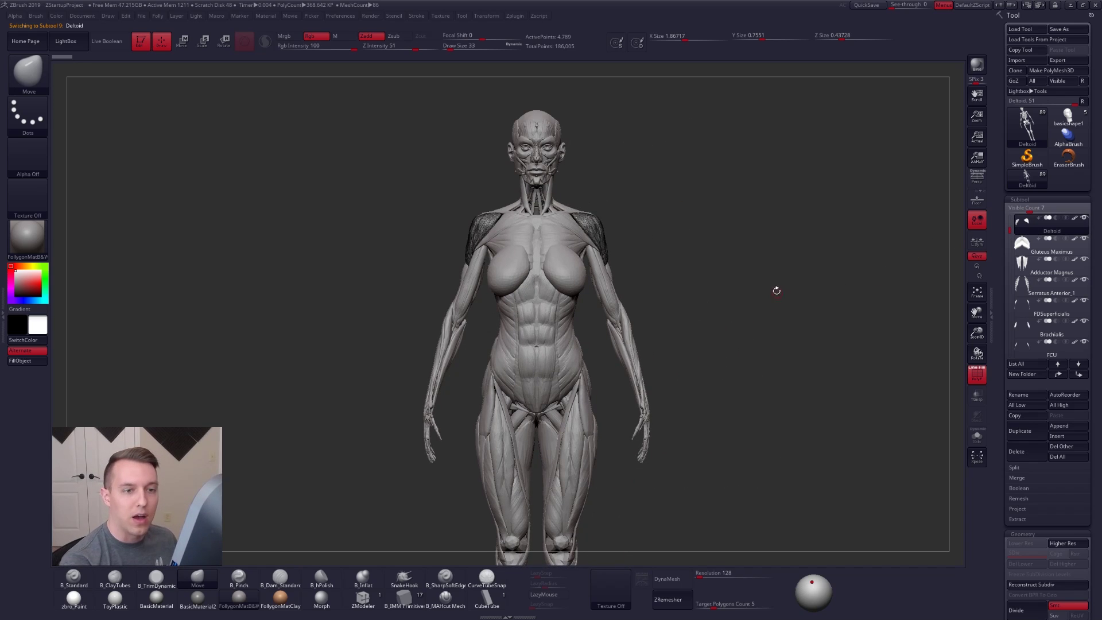
alt+drag(666, 289, 682, 342)
alt+right_drag(620, 322, 619, 204)
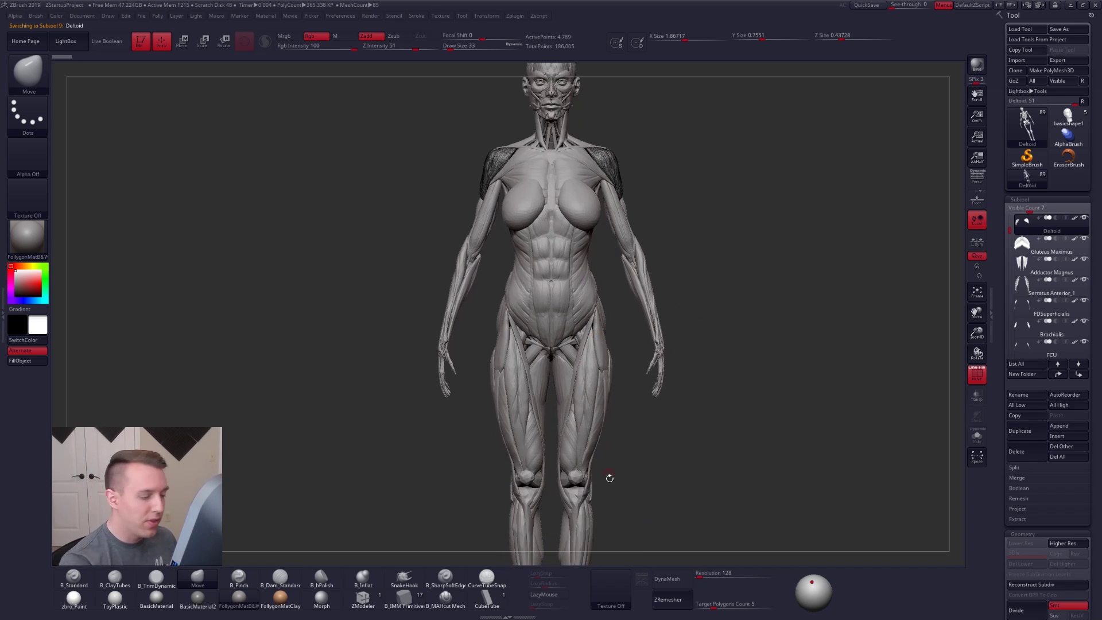
alt+right_drag(610, 478, 628, 461)
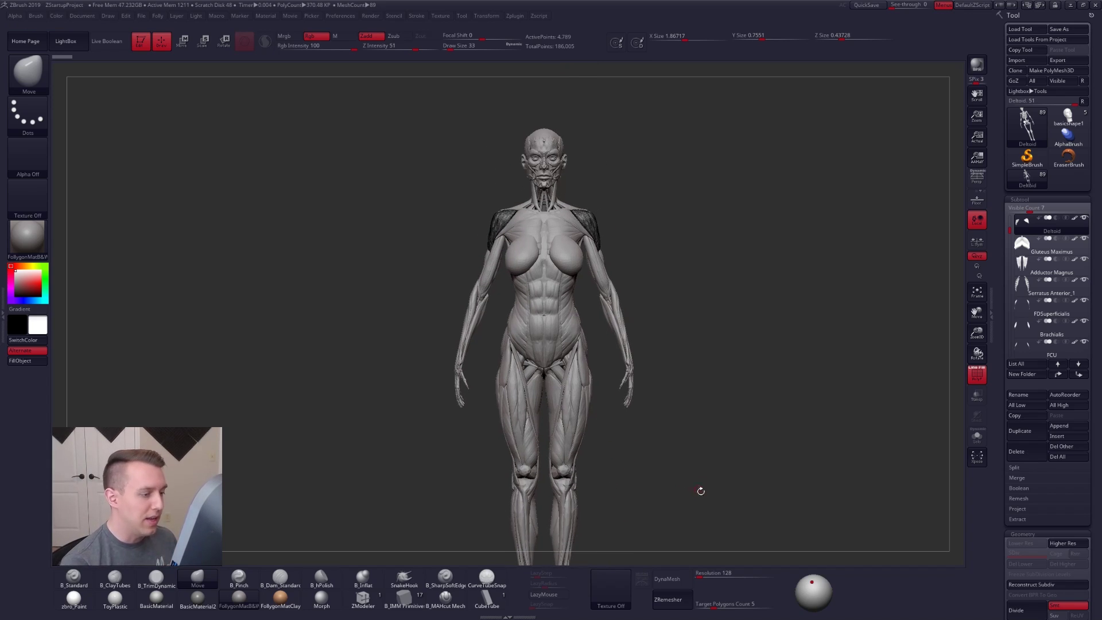
drag(700, 491, 611, 347)
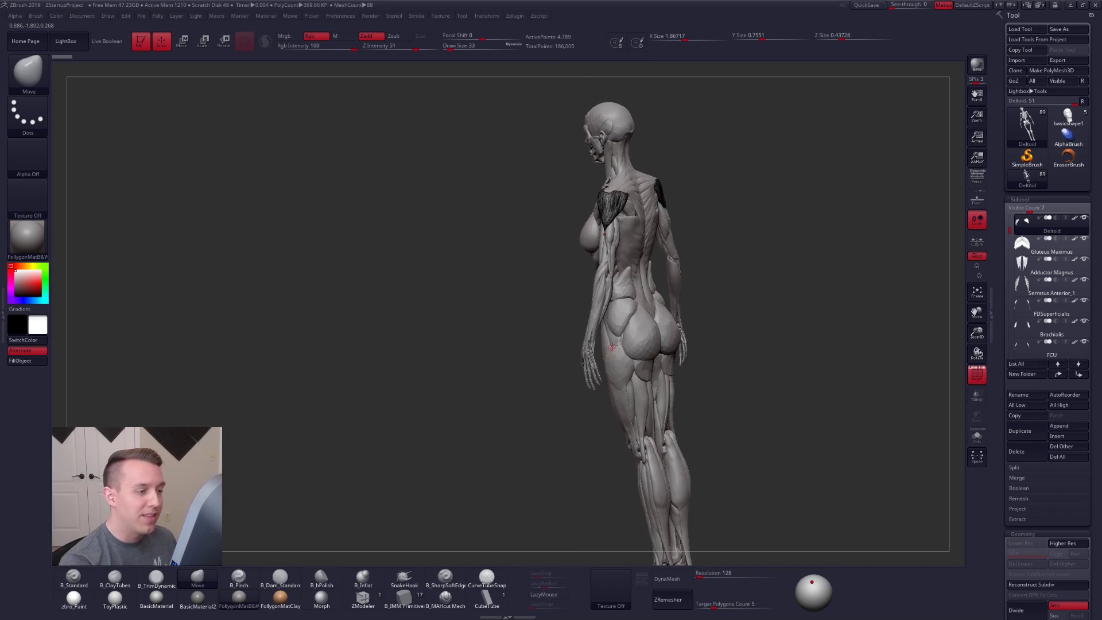
drag(554, 313, 582, 405)
key(shift+f)
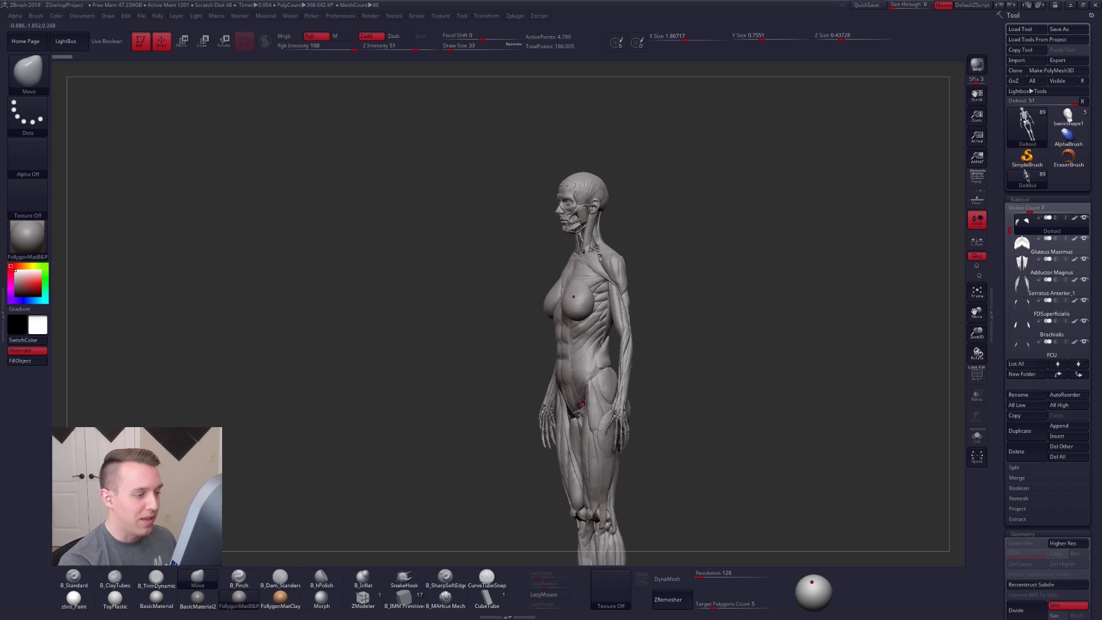
alt+right_drag(600, 331, 600, 382)
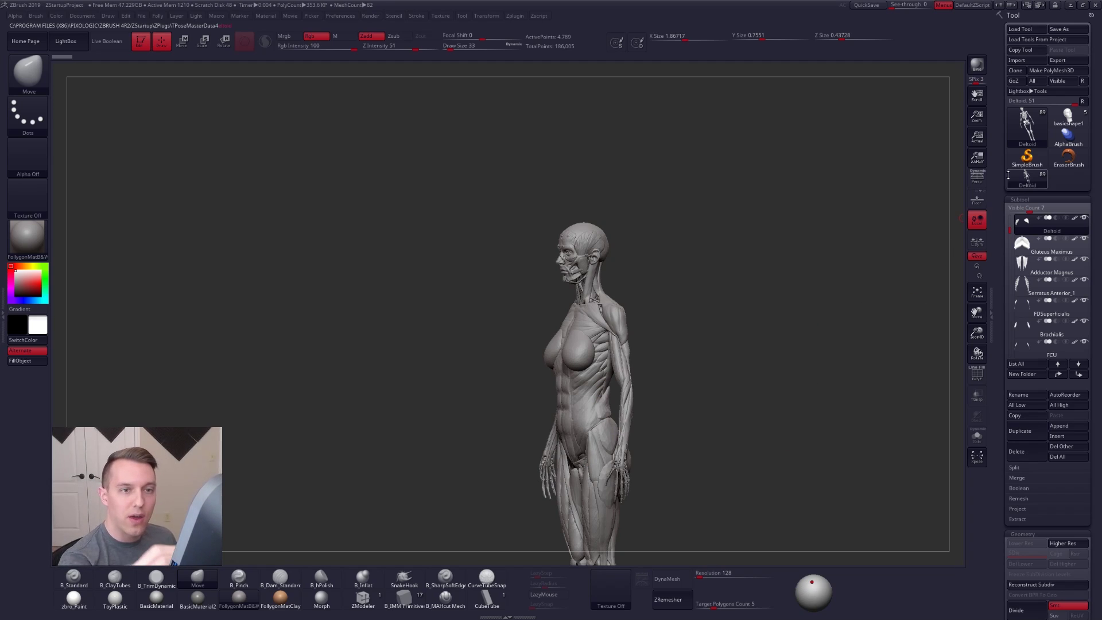
Switch back to the basicshape1 head tool and centre the head in the view
click(1068, 118)
ctrl+right_drag(582, 249, 588, 301)
alt+right_drag(588, 301, 603, 323)
ctrl+right_drag(603, 323, 615, 367)
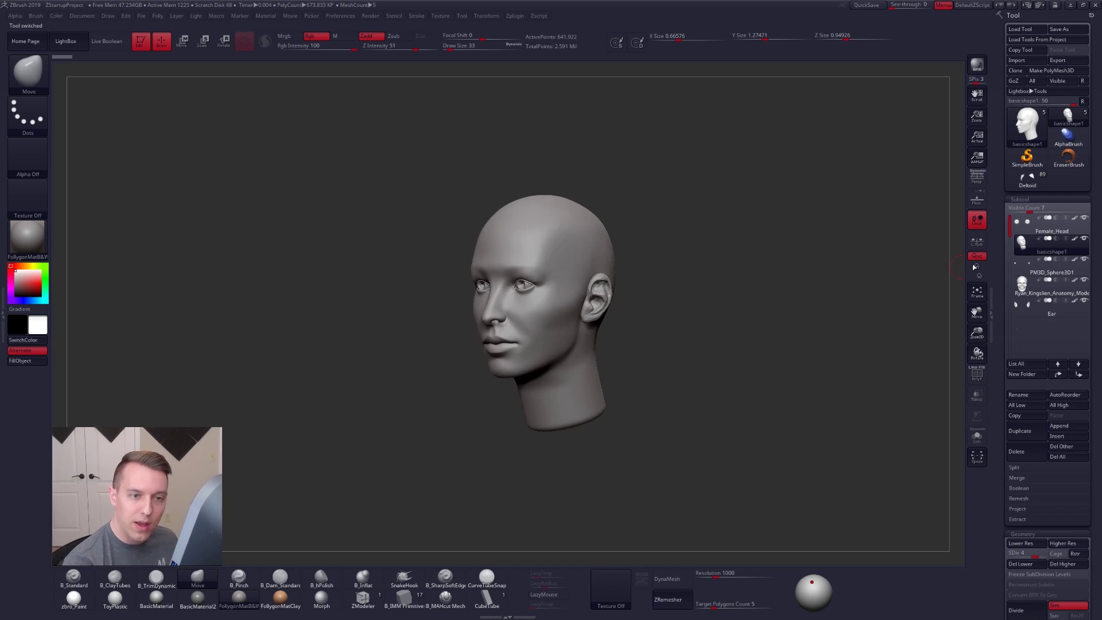
Hide the basicshape1 head to examine the skull, eye and ear subtools, and bring basicshape1 back as the active subtool
click(1026, 293)
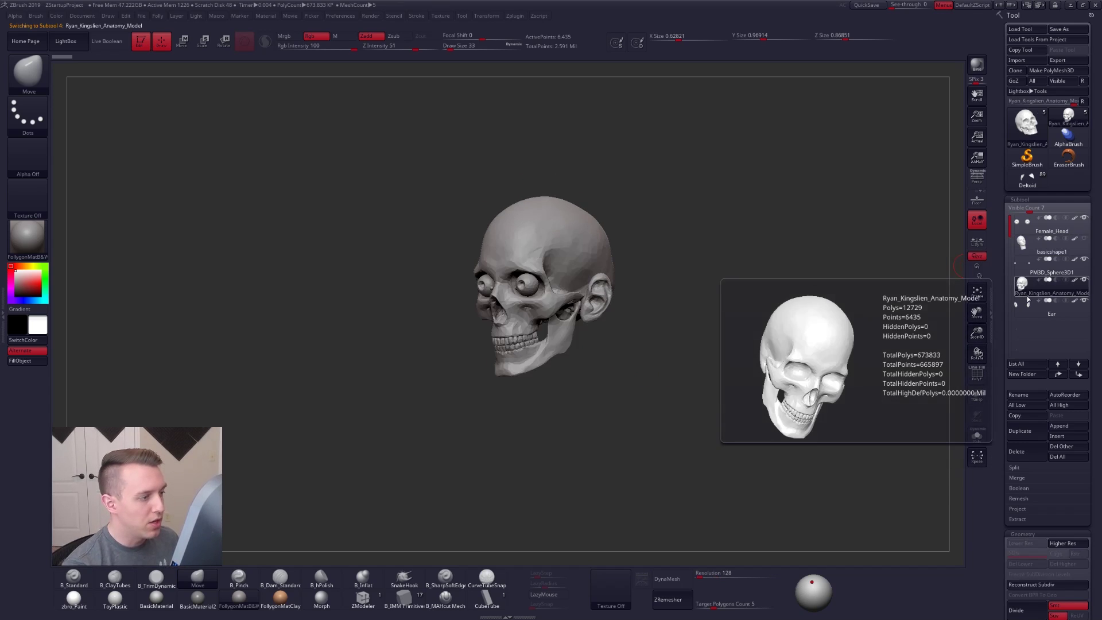
mouse_move(593, 344)
right_down()
mouse_move(596, 319)
mouse_move(634, 325)
mouse_move(595, 323)
mouse_move(610, 352)
right_up()
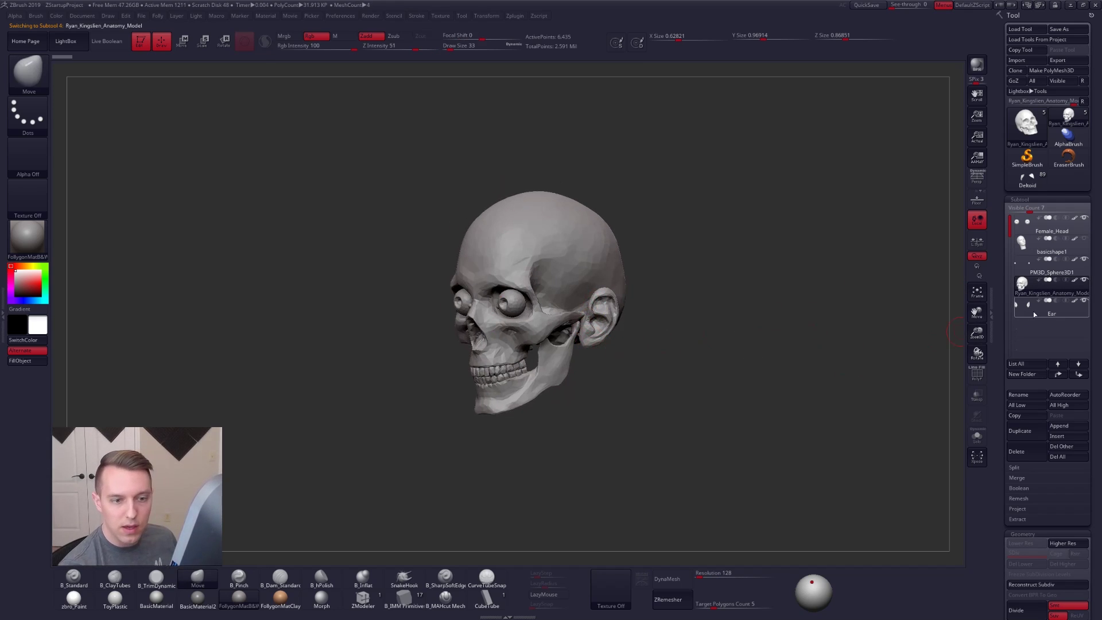
click(1052, 272)
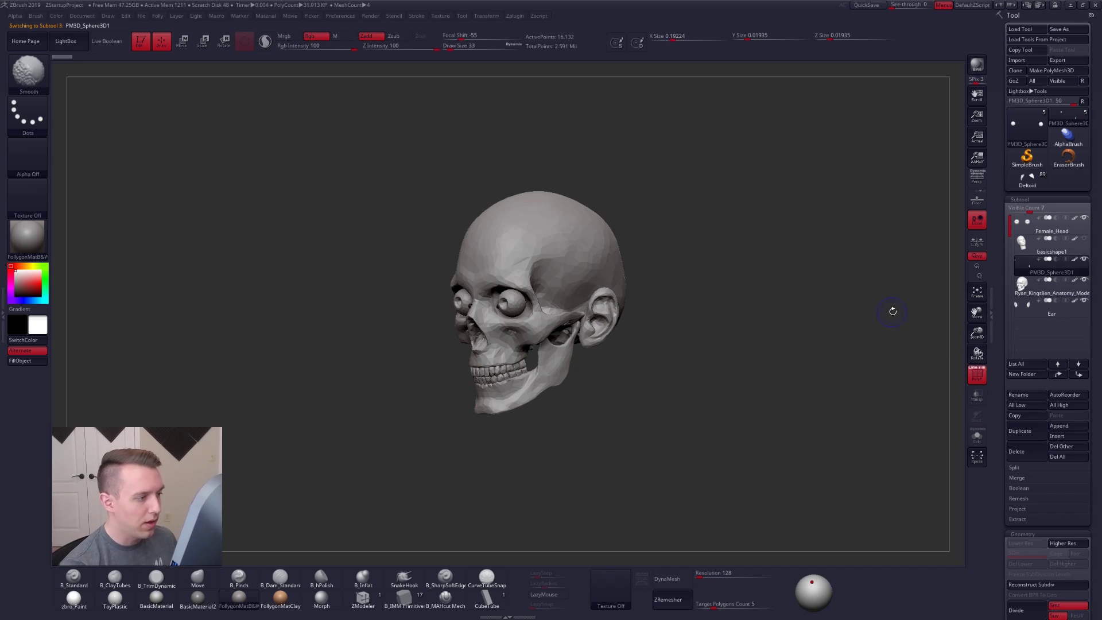
key(shift)
click(1029, 249)
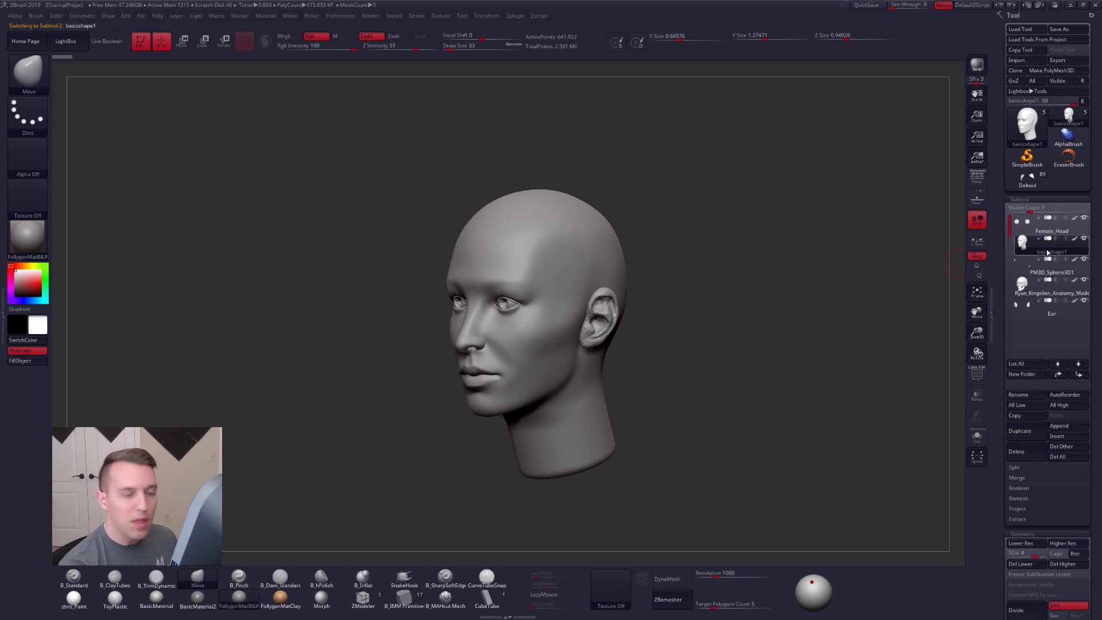
drag(605, 422, 622, 390)
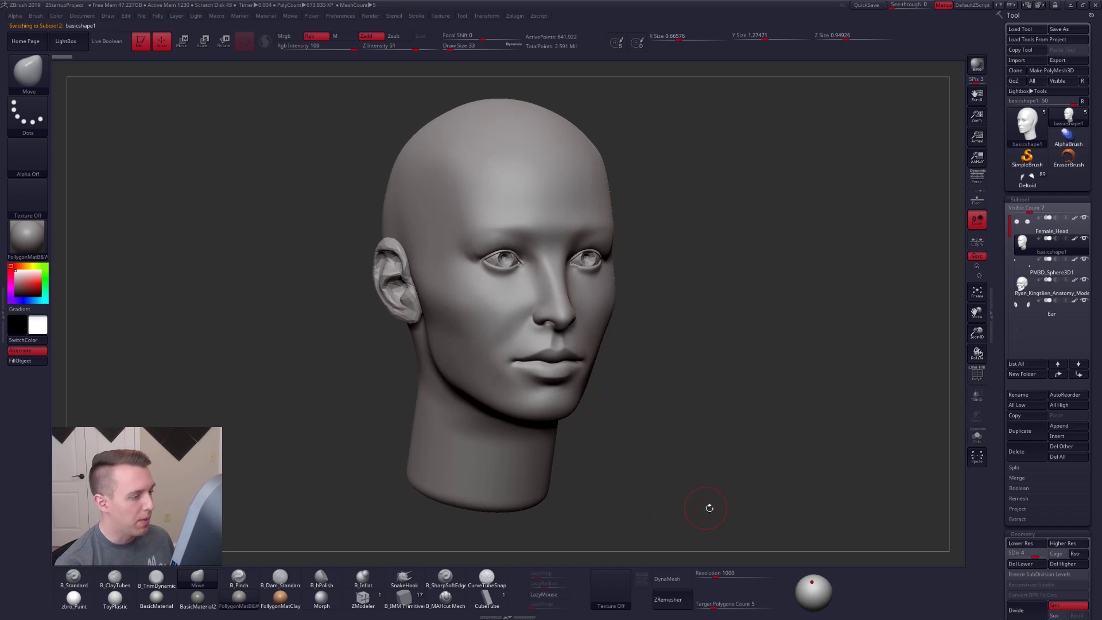
drag(708, 509, 791, 469)
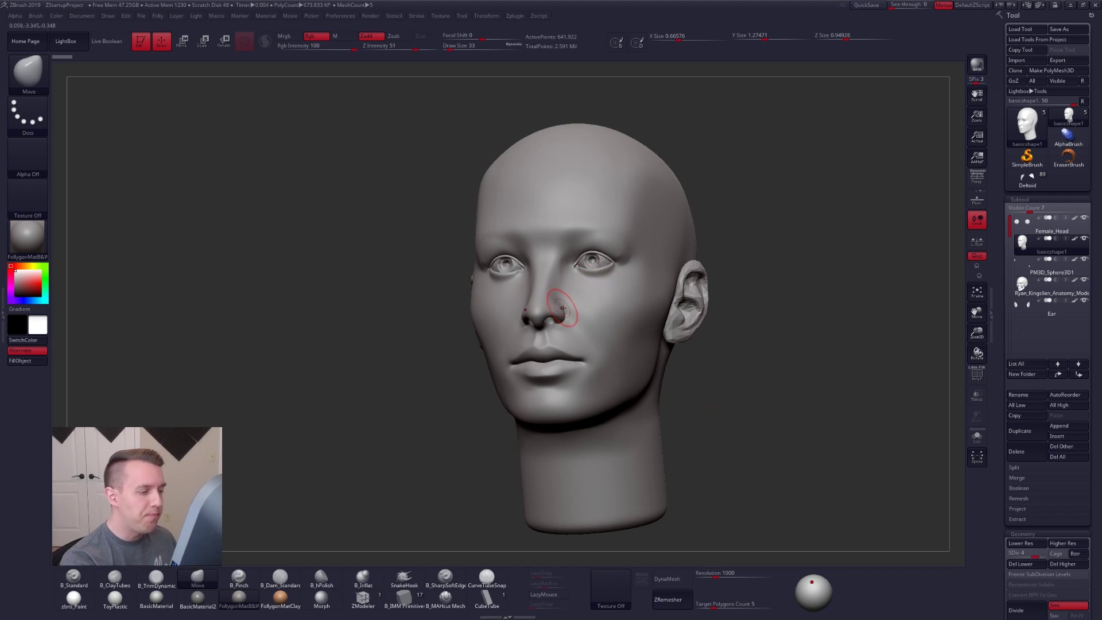
Set the Move brush's draw size to 25
right_drag(565, 309, 600, 357)
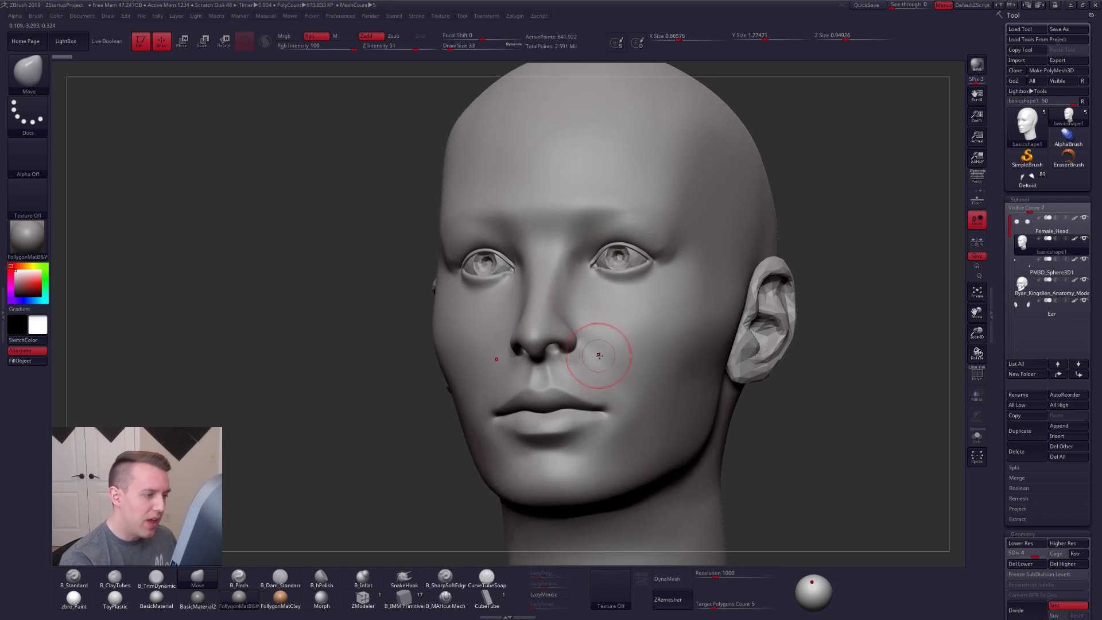
key(space)
click(601, 359)
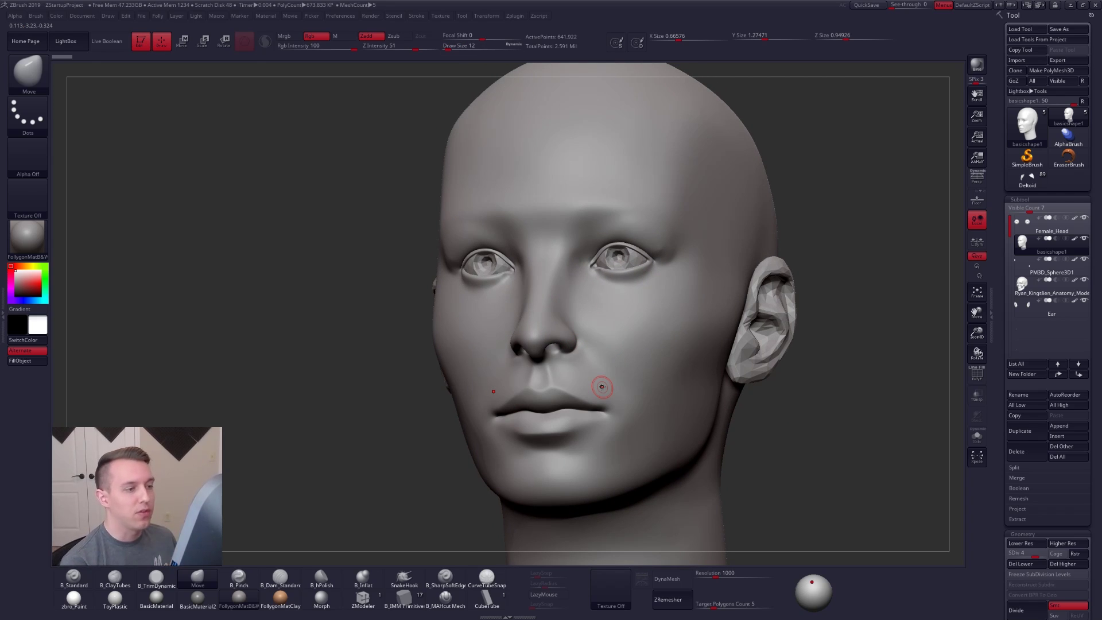
mouse_move(611, 395)
right_down()
mouse_move(605, 376)
mouse_move(637, 367)
mouse_move(666, 393)
mouse_move(708, 395)
mouse_move(687, 393)
mouse_move(643, 358)
right_up()
key(space)
click(613, 369)
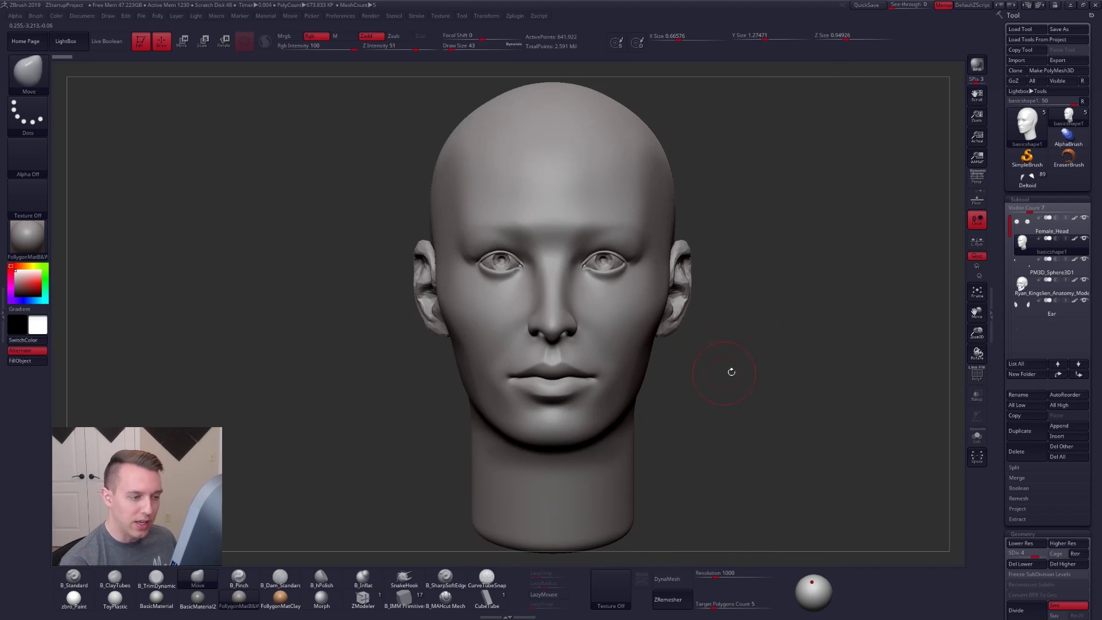
key(space)
click(741, 372)
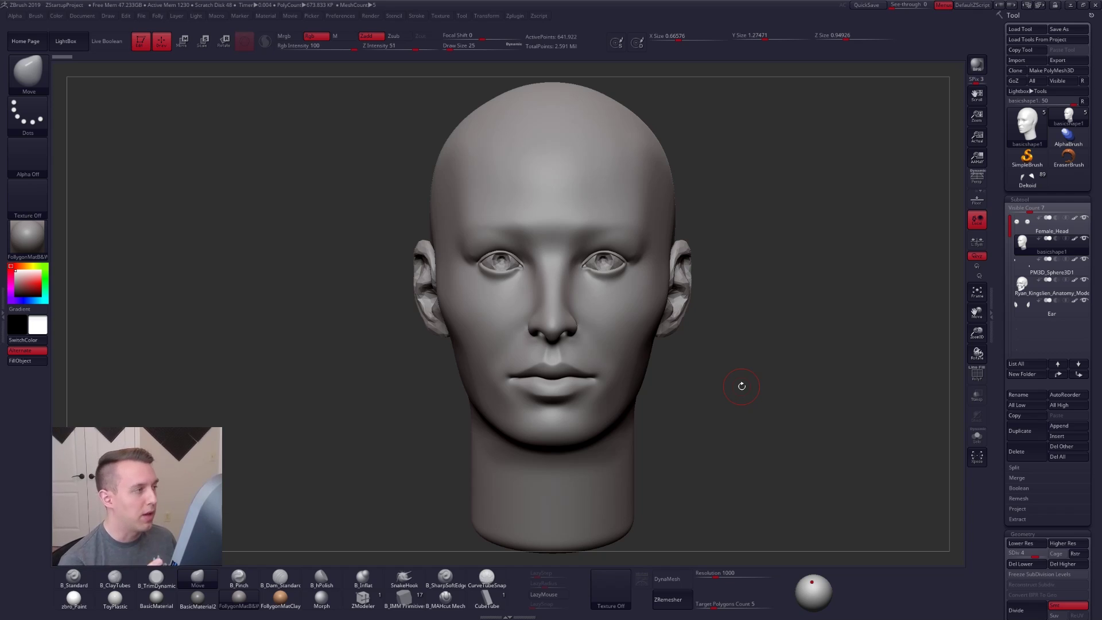
Reposition the light so it shines from above the head, and apply BasicMaterial to the model
click(195, 17)
drag(223, 49, 228, 47)
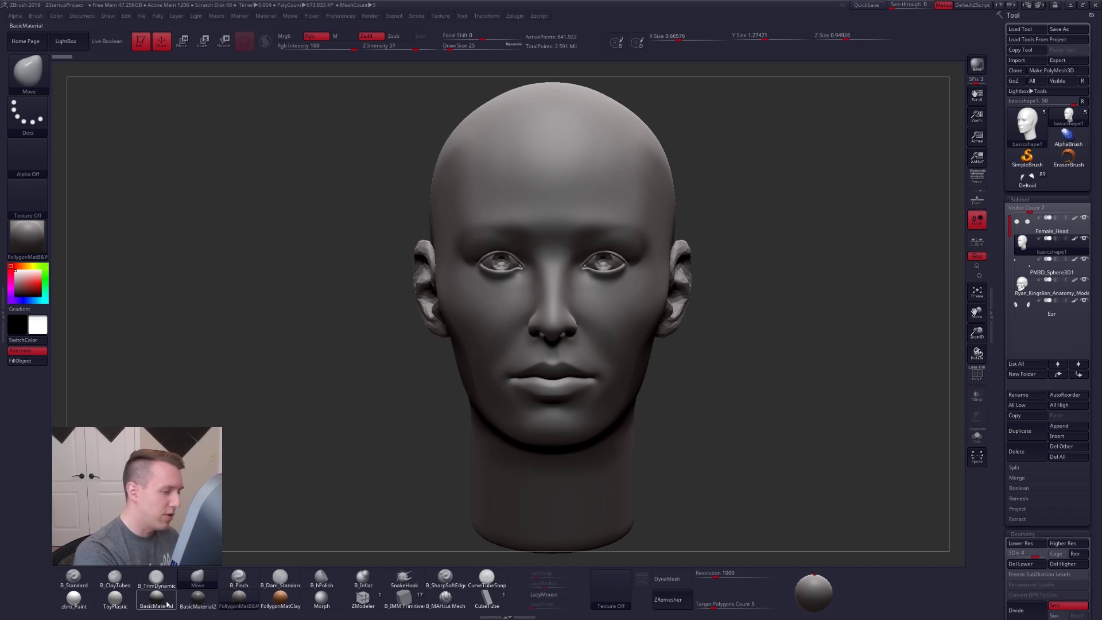
click(195, 599)
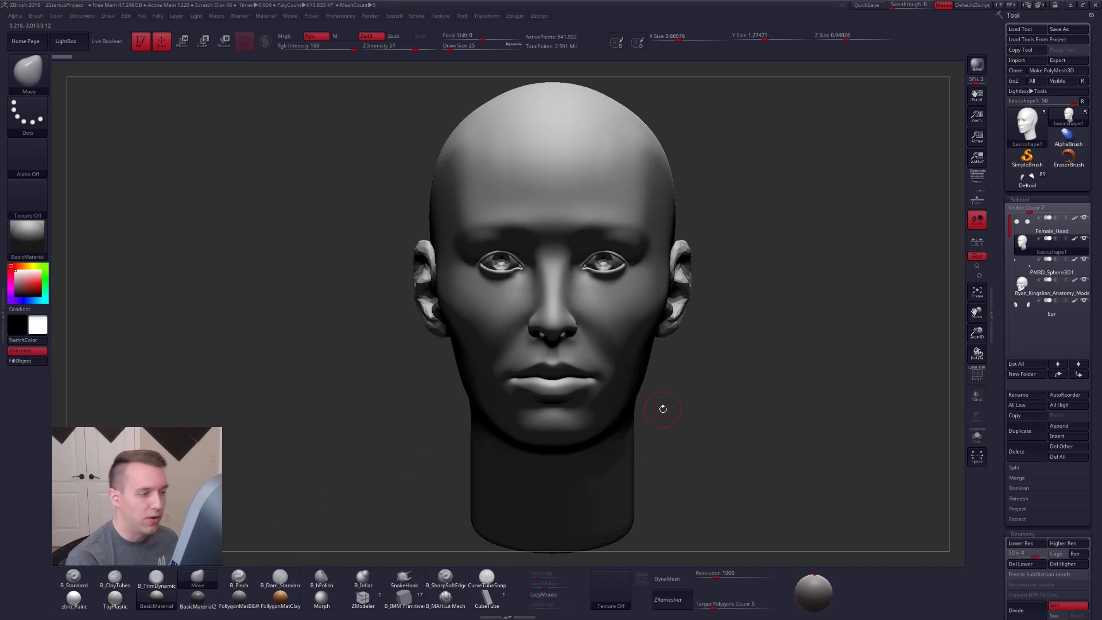
click(28, 238)
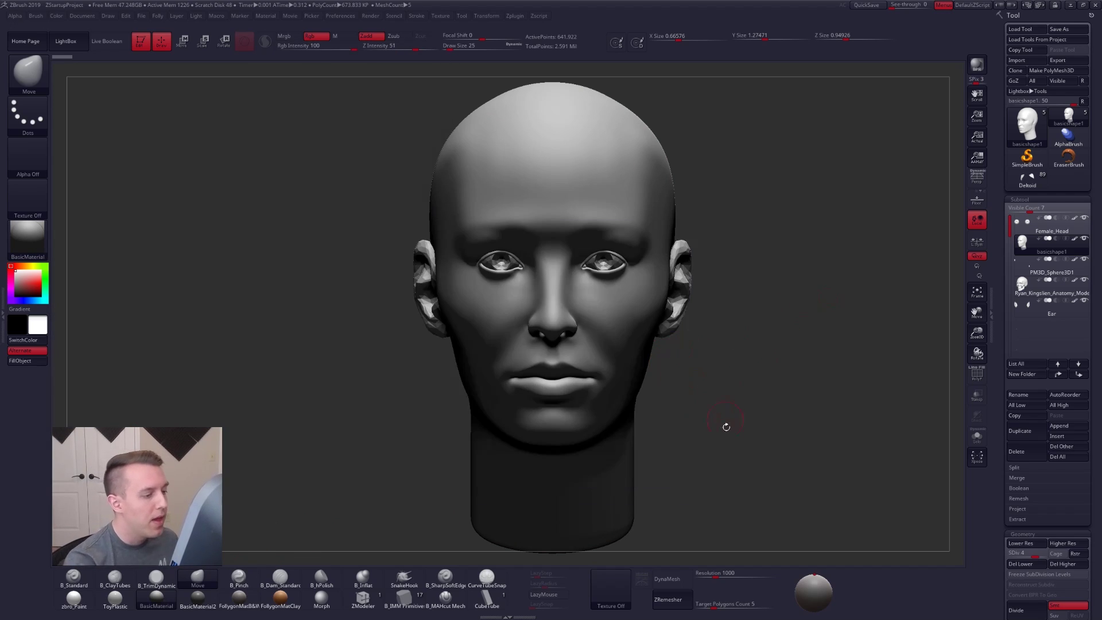
Switch to the B_ClayTubes brush and set its draw size to 21
alt+drag(635, 390, 570, 374)
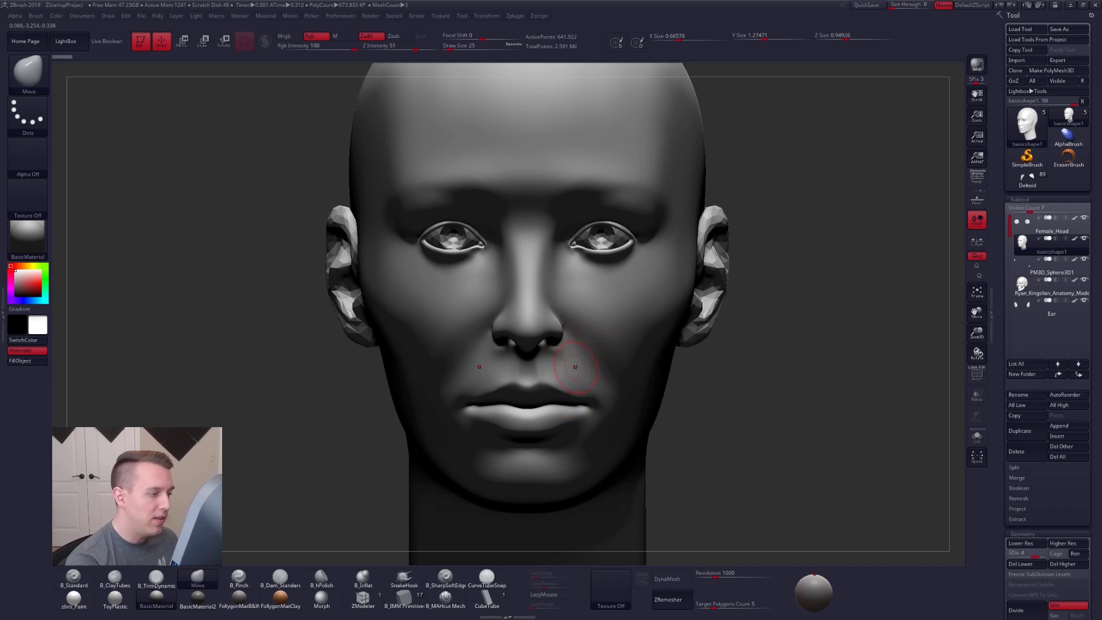
key(space)
drag(586, 349, 589, 350)
right_drag(637, 353, 589, 350)
key(2)
key(space)
Try clay strokes along the nasolabial fold from the side of the nose past the mouth corner, and undo them
mouse_move(589, 350)
mouse_down()
mouse_move(578, 346)
mouse_move(611, 373)
mouse_up()
key(ctrl+z)
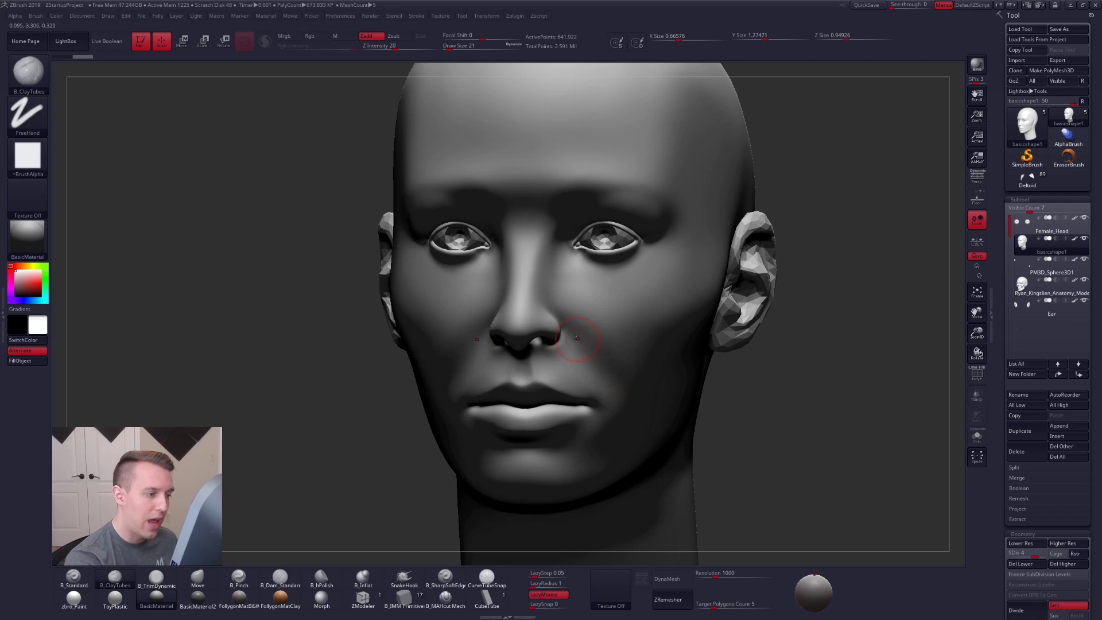
drag(576, 337, 625, 414)
key(ctrl+z)
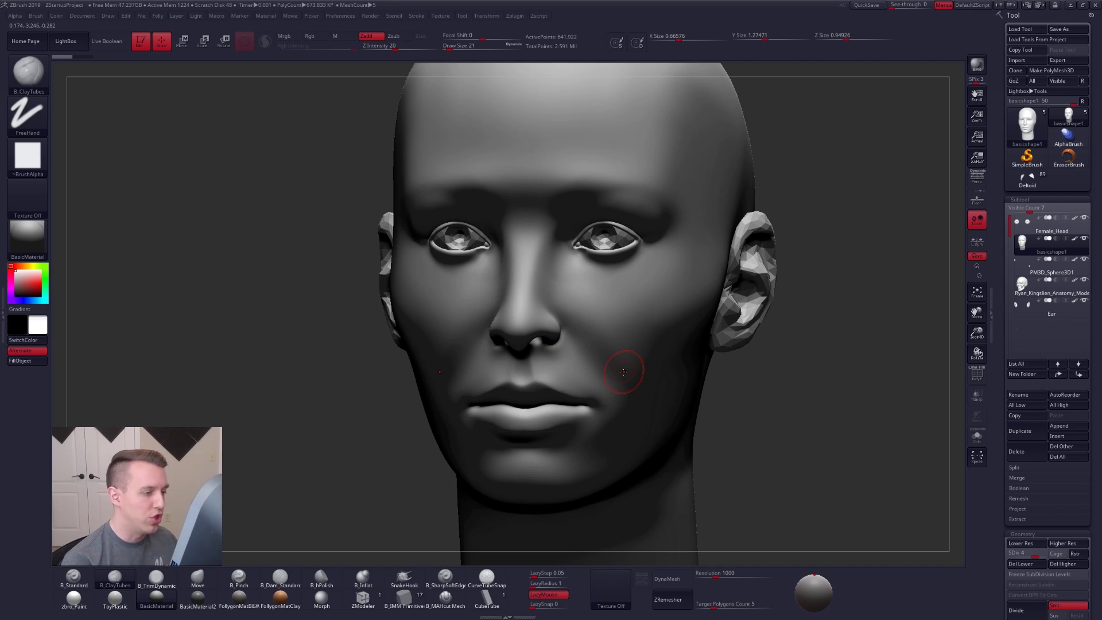
Set the brush's draw size to 7, then adjust the light direction and apply the grey FollygonMat material to the head
right_drag(616, 386, 564, 360)
key(space)
drag(563, 361, 558, 360)
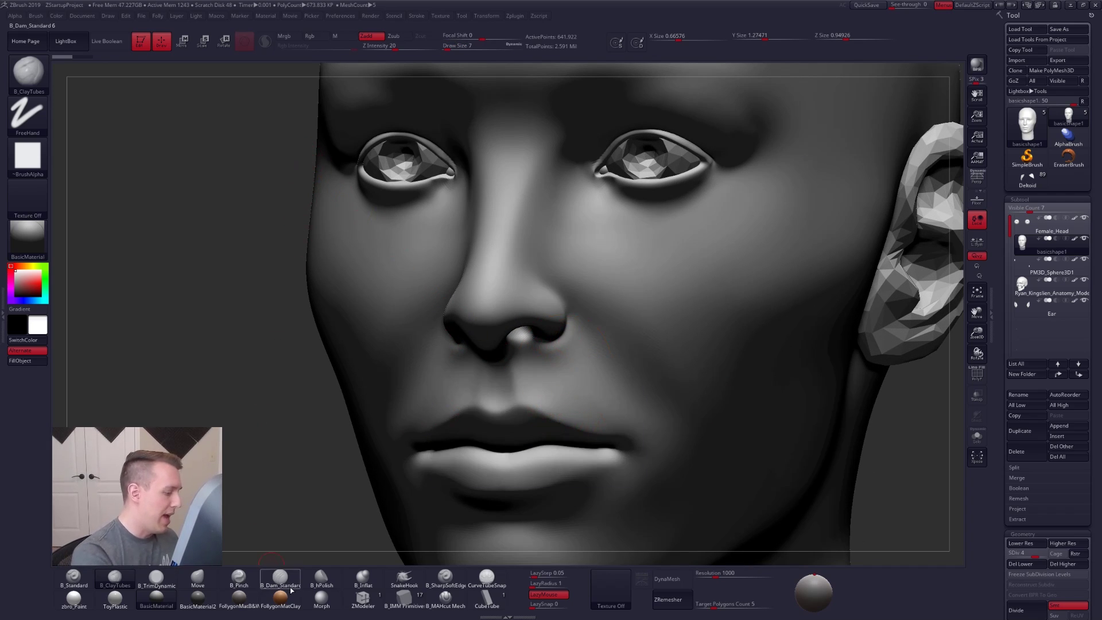
click(818, 584)
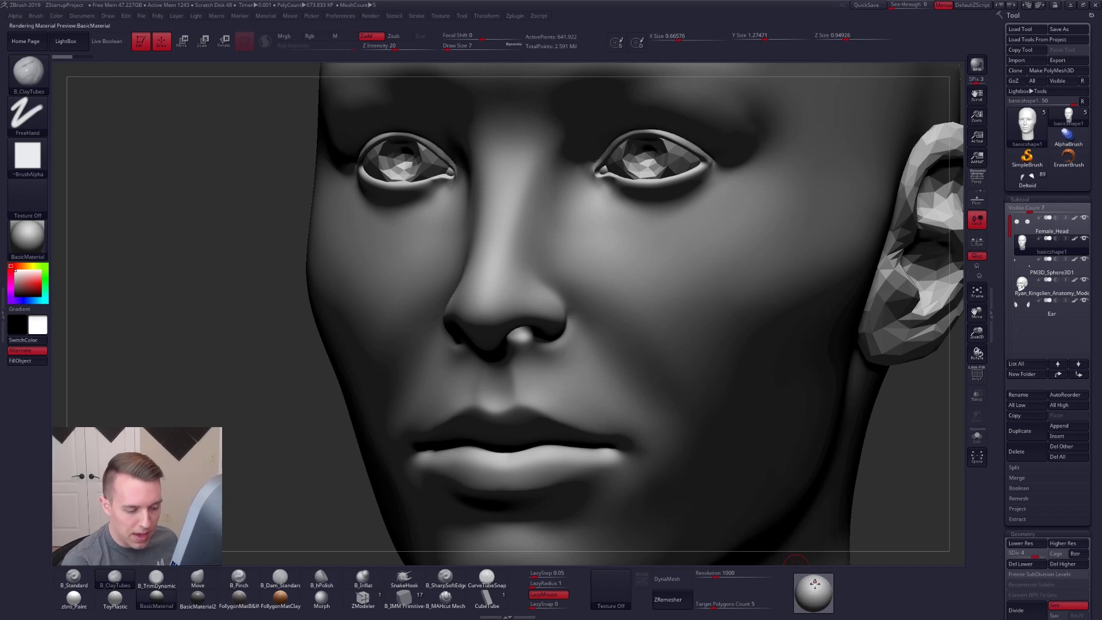
click(239, 597)
click(250, 604)
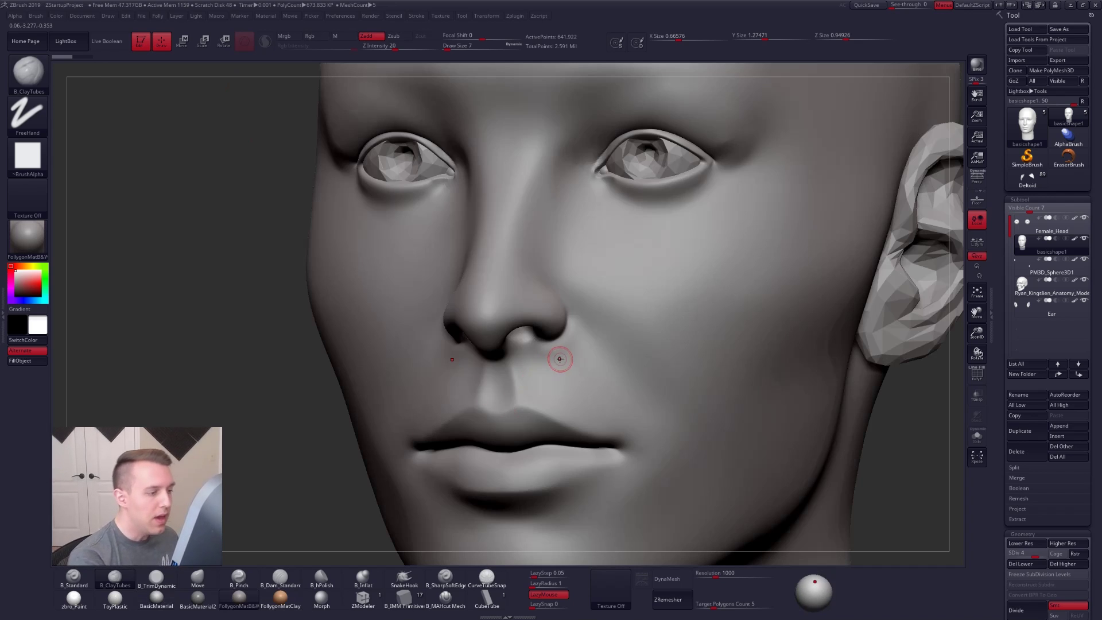
Try pinching the crease around the nostril wing from its base up to the cheek, using B_Pinch with LazyMouse on
mouse_move(560, 356)
right_down()
mouse_move(577, 382)
mouse_move(573, 416)
mouse_move(585, 405)
right_up()
key(shift+f)
key(shift+f)
key(5)
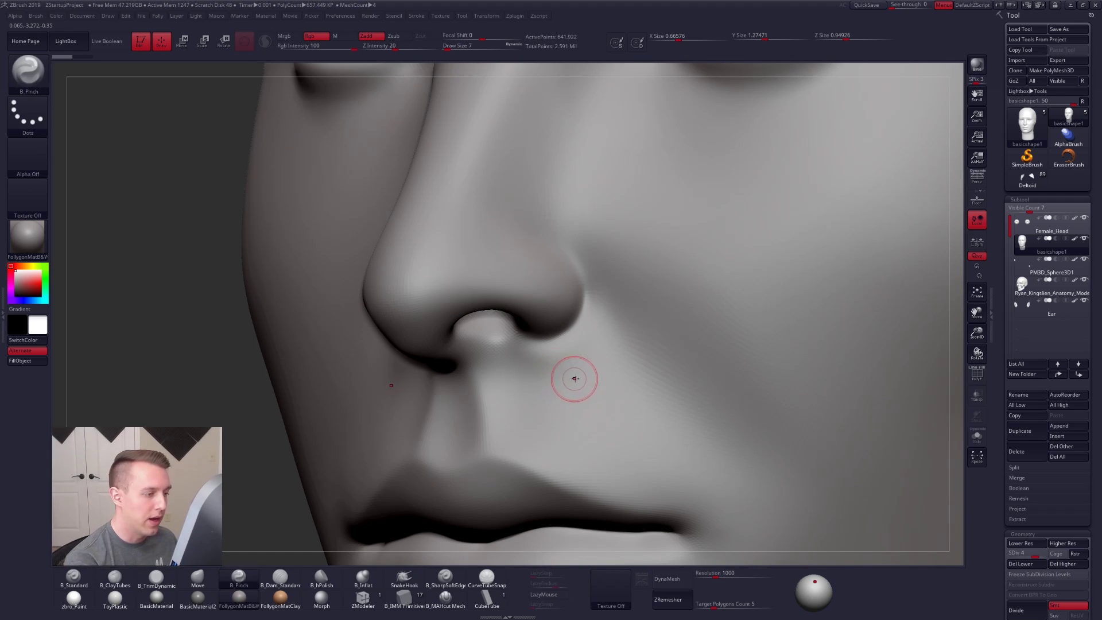
right_click(583, 362)
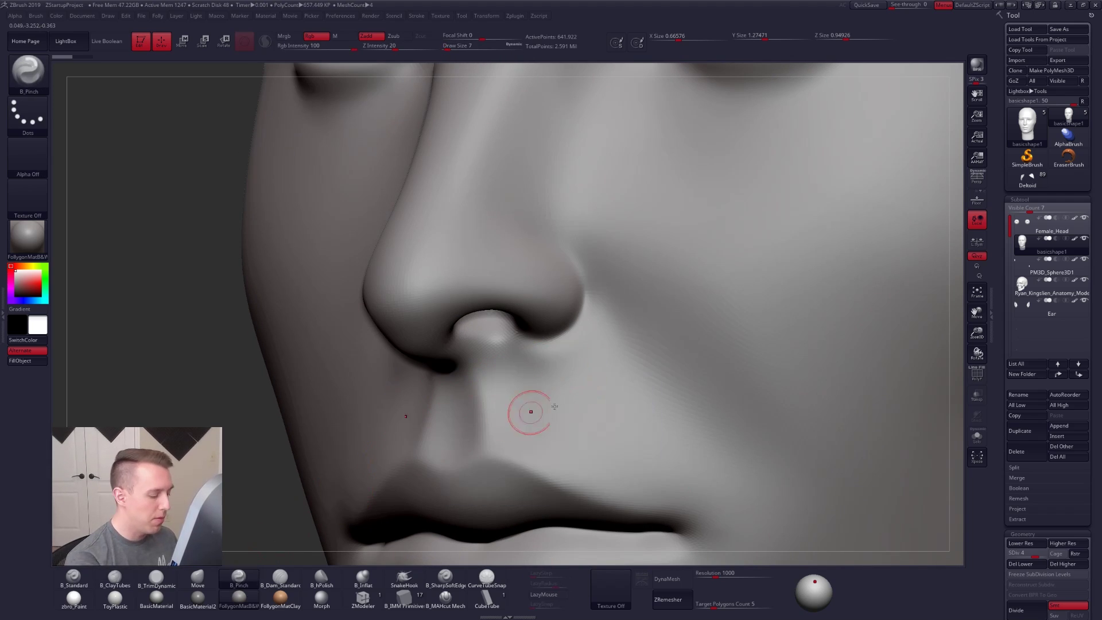
key(l)
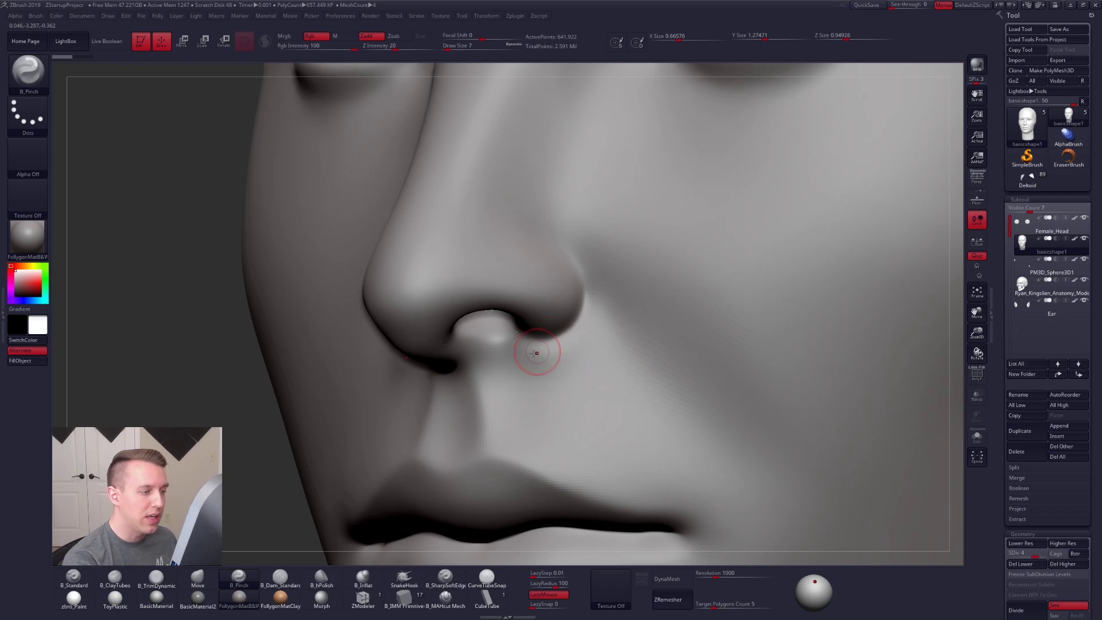
right_drag(536, 352, 525, 338)
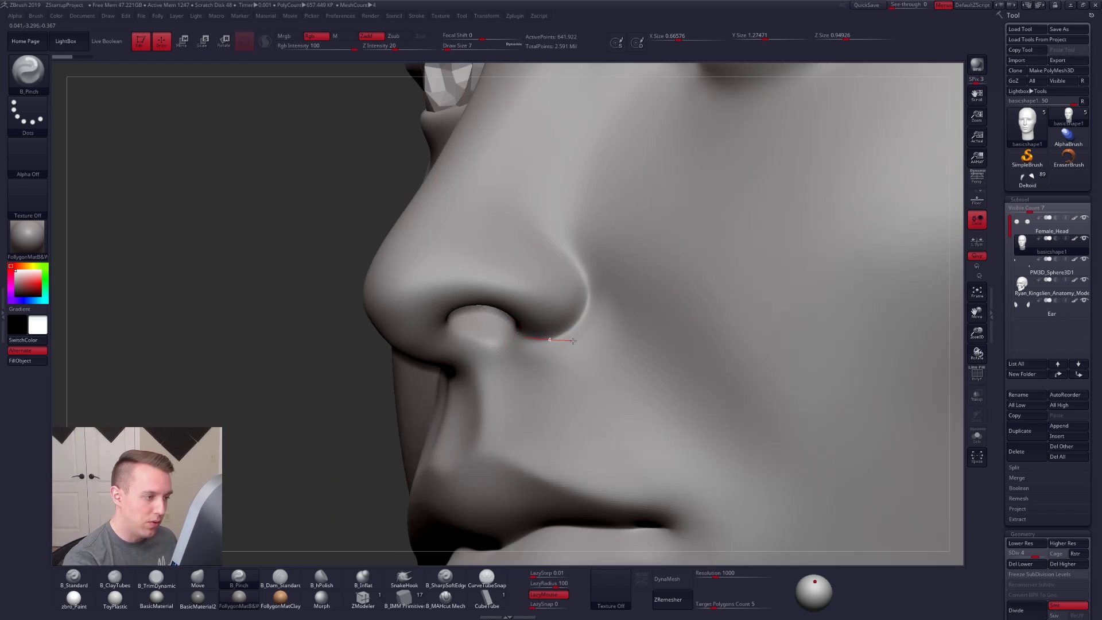
drag(573, 341, 590, 332)
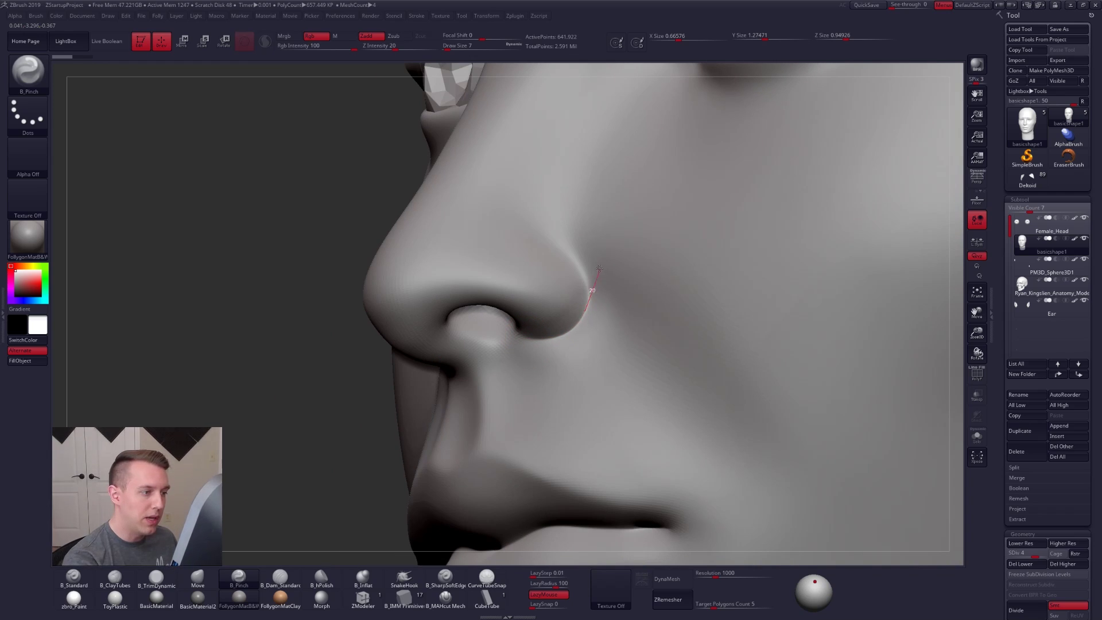
drag(599, 269, 557, 235)
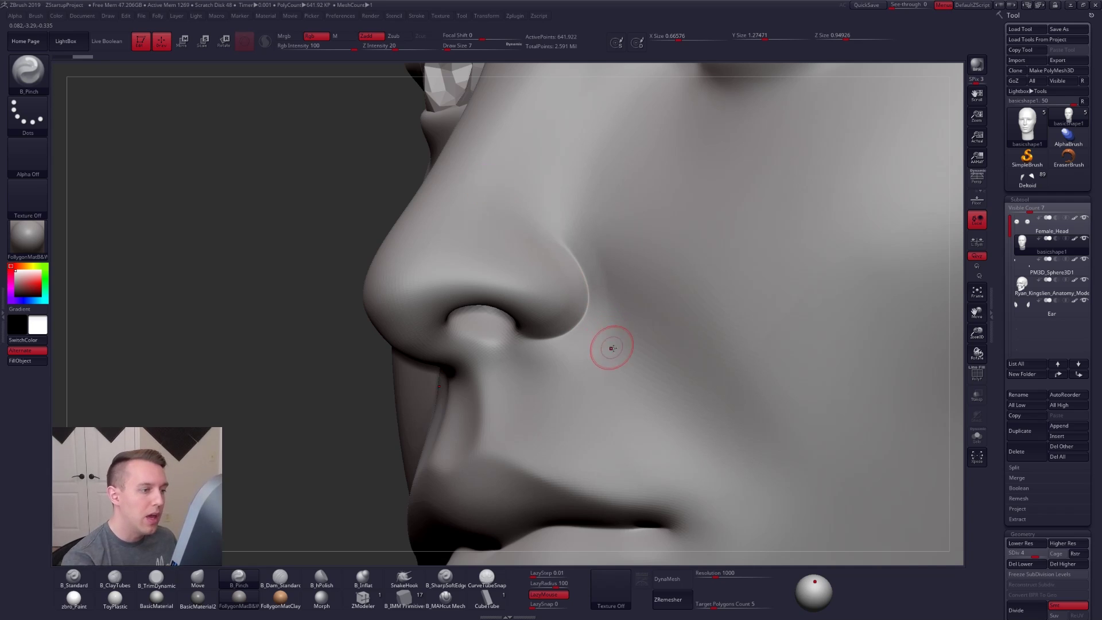
Adjust the B_Pinch draw size to 12 and finally to 4 while checking the crease around the nostril wing
right_drag(611, 347, 630, 325)
key(space)
drag(629, 325, 632, 326)
right_drag(646, 310, 683, 278)
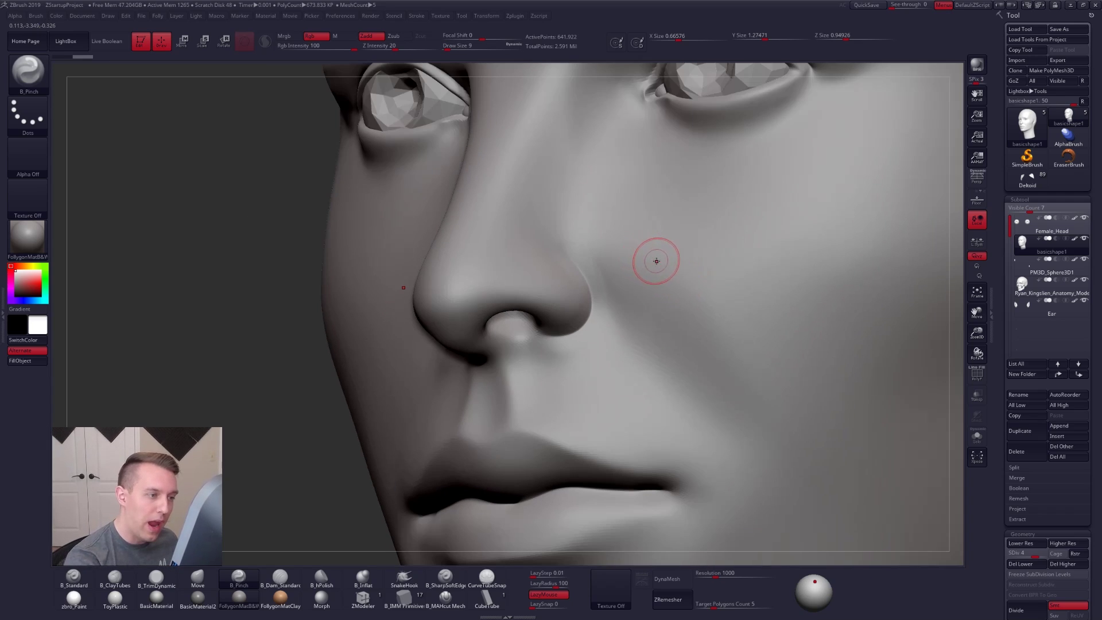
key(space)
mouse_move(692, 271)
mouse_down()
mouse_move(702, 274)
mouse_move(676, 274)
mouse_move(703, 274)
mouse_move(683, 273)
mouse_up()
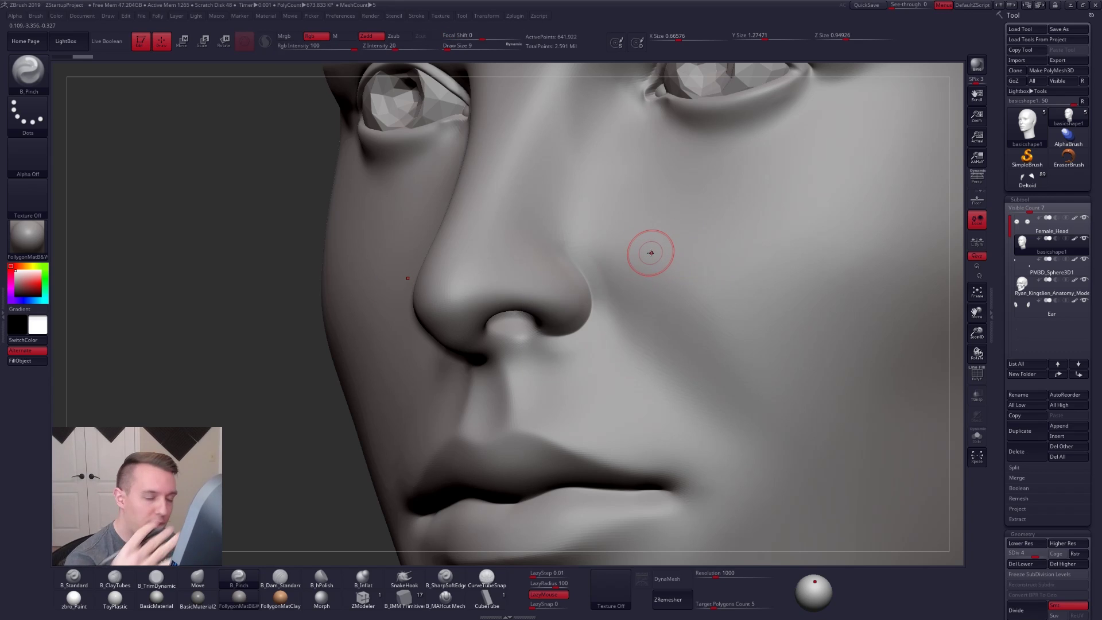
key(space)
mouse_move(648, 251)
mouse_down()
mouse_move(657, 250)
mouse_move(597, 298)
mouse_up()
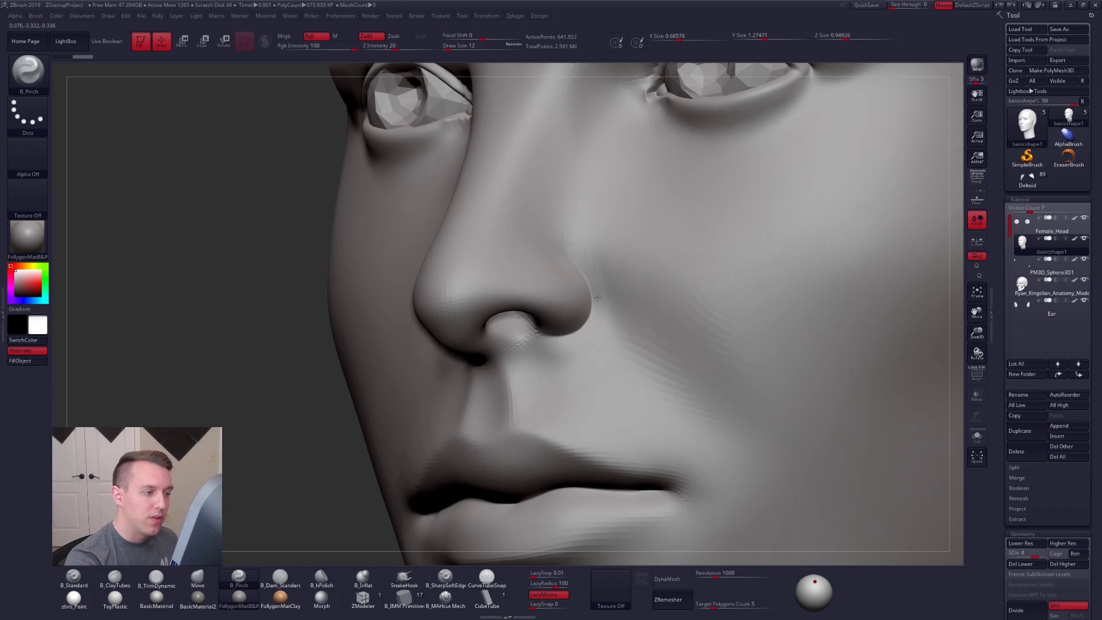
mouse_move(597, 298)
right_down()
mouse_move(562, 301)
mouse_move(595, 310)
mouse_move(595, 355)
right_up()
key(space)
drag(598, 328, 578, 328)
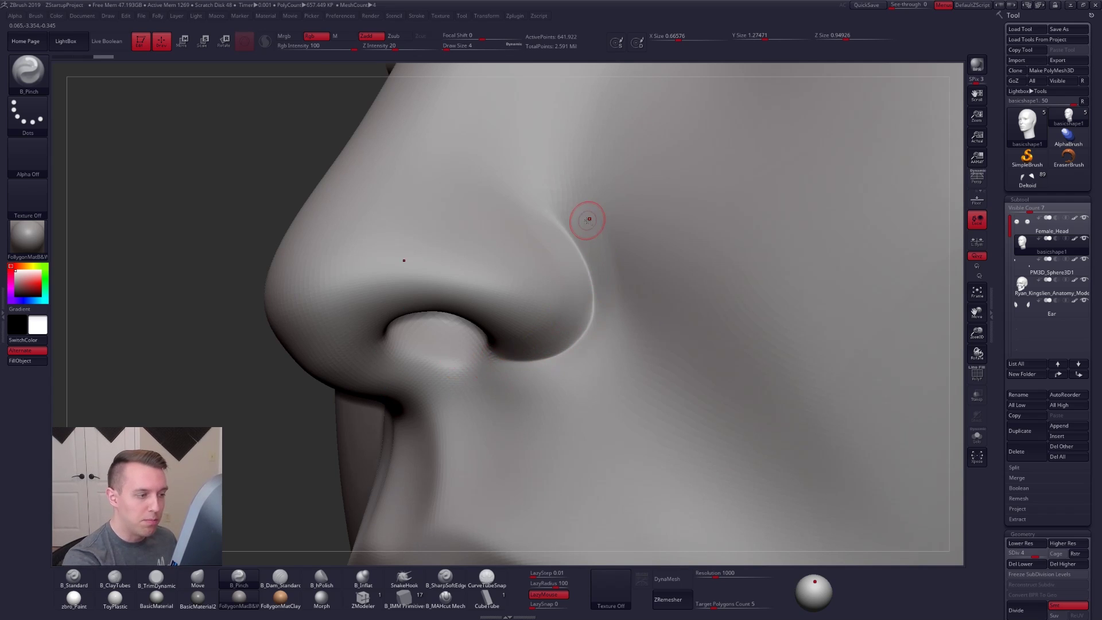
Switch to the Move brush and set its draw size to 14
mouse_move(593, 421)
ctrl+right_down()
mouse_move(607, 423)
mouse_move(546, 398)
mouse_move(541, 386)
mouse_move(568, 404)
mouse_move(531, 372)
mouse_move(553, 386)
mouse_move(559, 418)
mouse_move(566, 393)
ctrl+right_up()
key(b)
key(m)
key(v)
key(space)
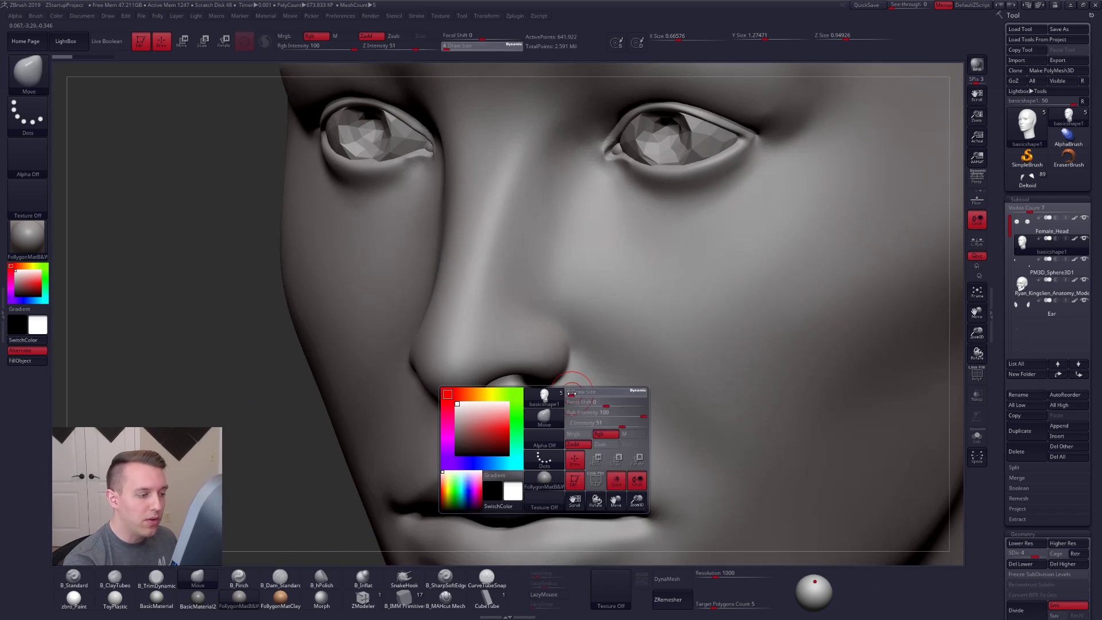
drag(566, 393, 578, 394)
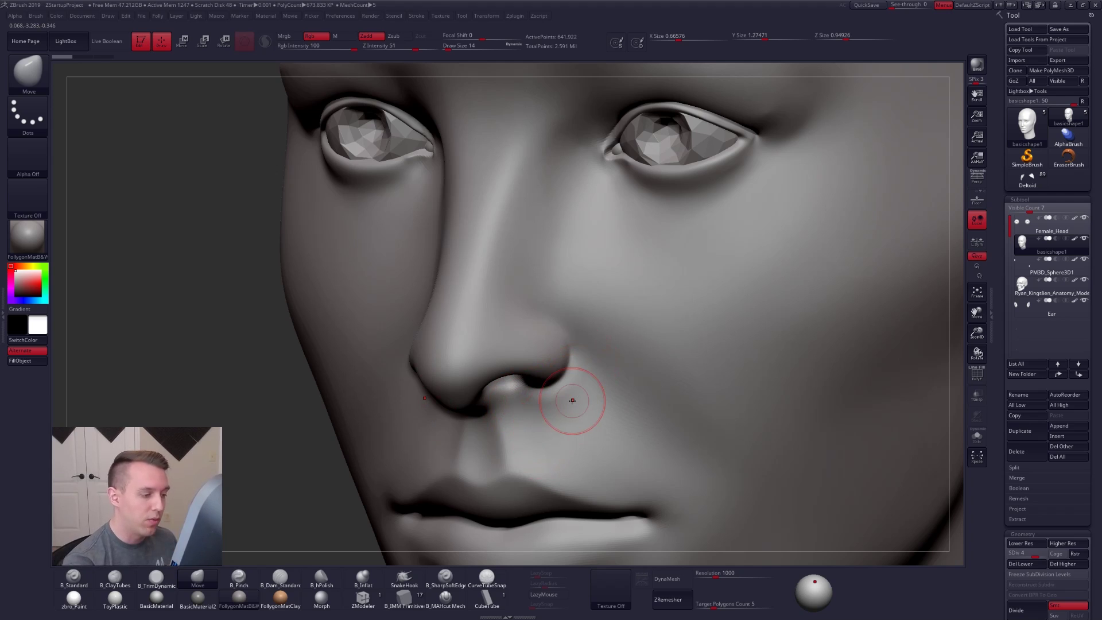
Switch to the B_TrimDynamic brush and set the draw size to 12 for the area beside the nostril wing
right_drag(572, 400, 542, 386)
right_drag(613, 363, 570, 351)
key(space)
drag(585, 355, 581, 356)
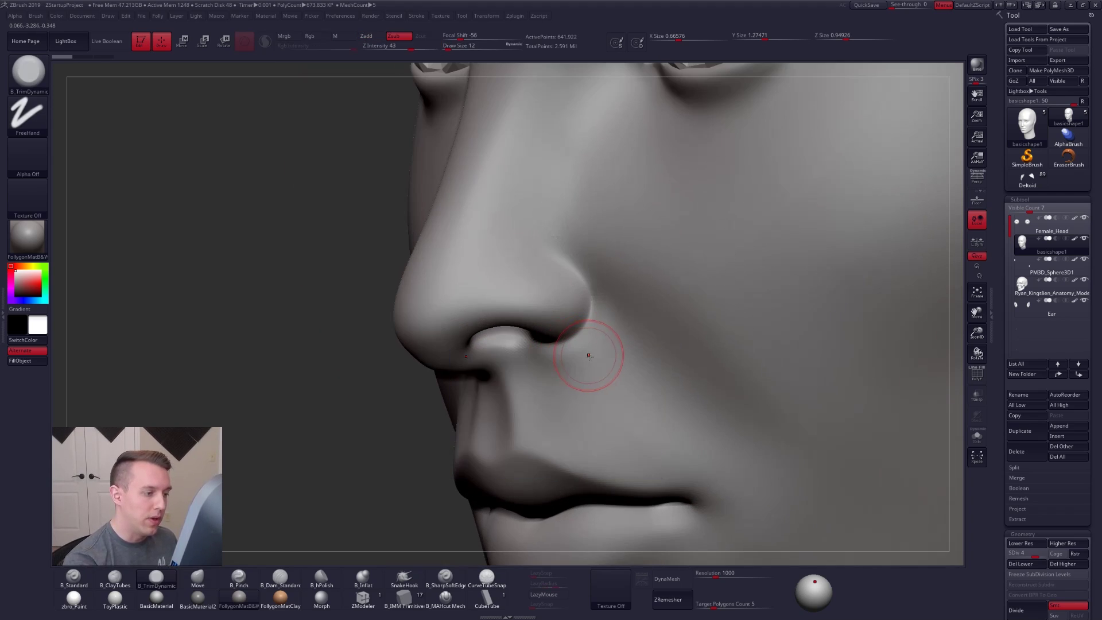
right_drag(586, 361, 593, 359)
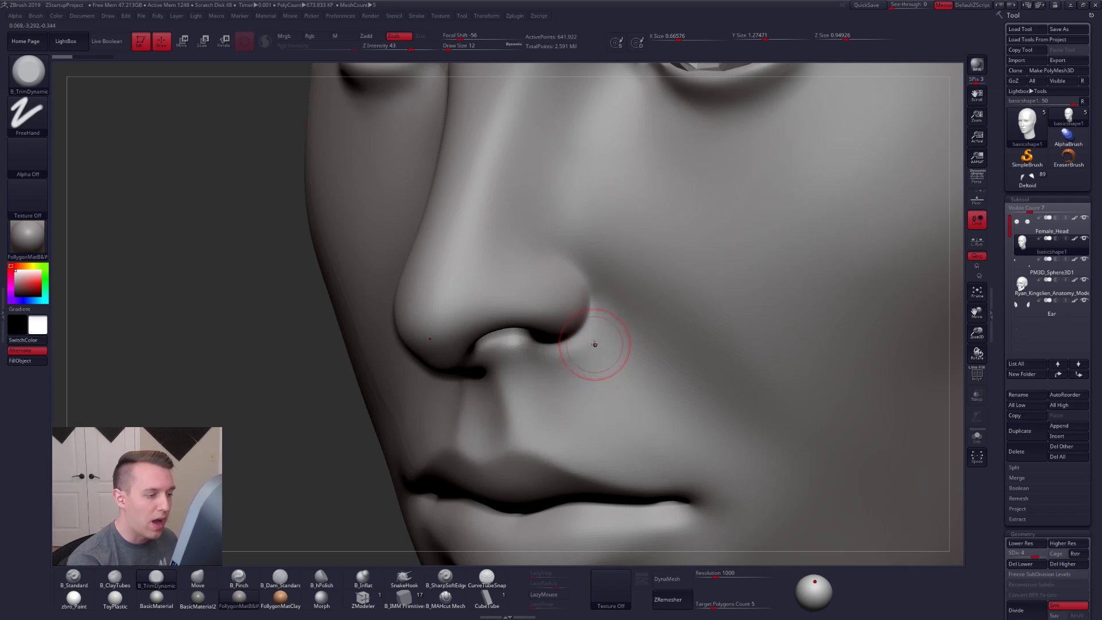
Add B_ClayTubes strokes beneath the nostril wing and smooth them into the upper lip area
key(b)
key(c)
key(t)
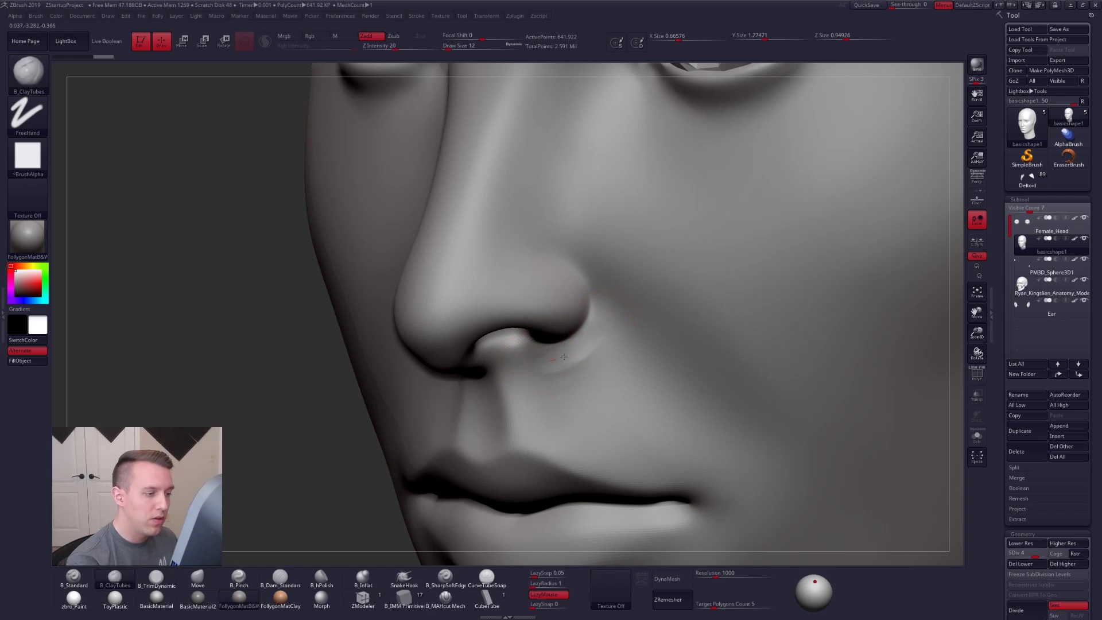
key(shift)
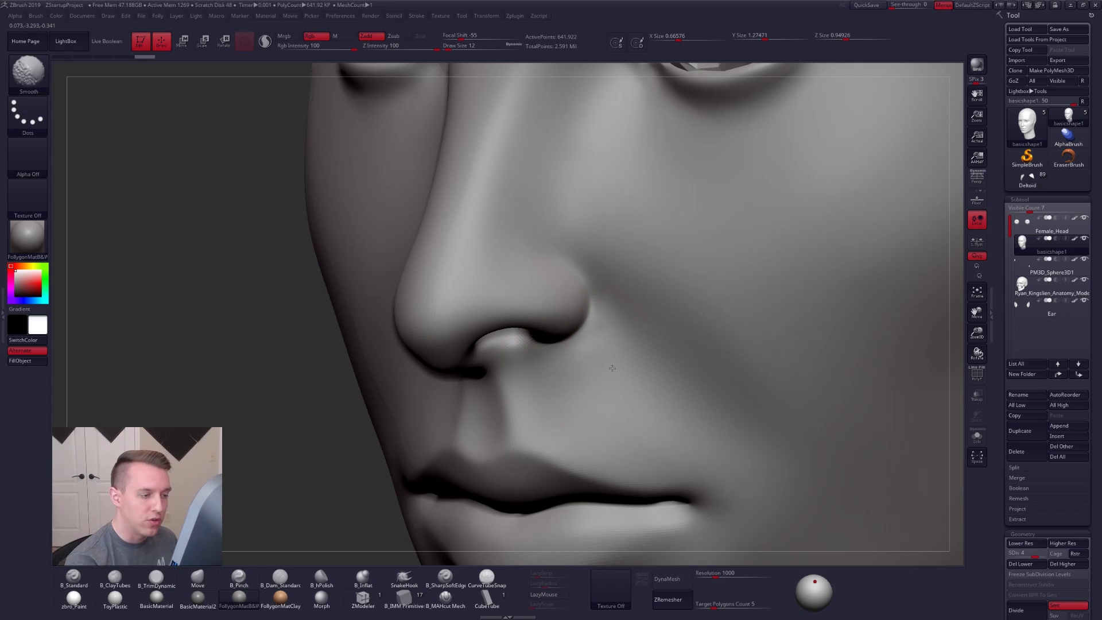
shift+drag(612, 367, 610, 384)
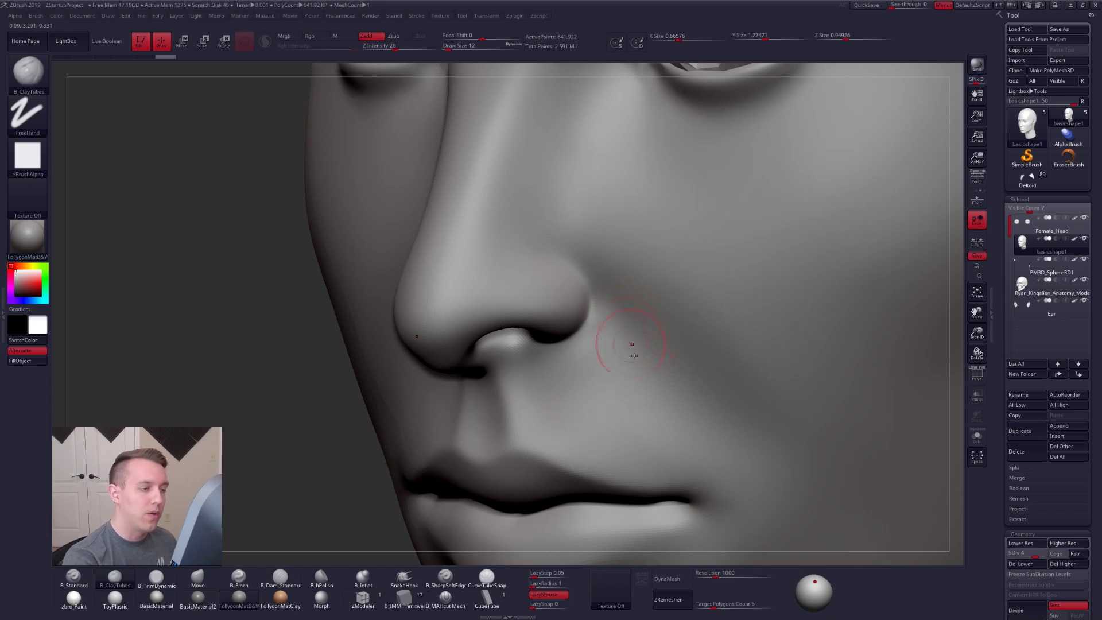
Build up the area at the nostril wing's lower corner from a side view and smooth it
right_drag(570, 360, 559, 357)
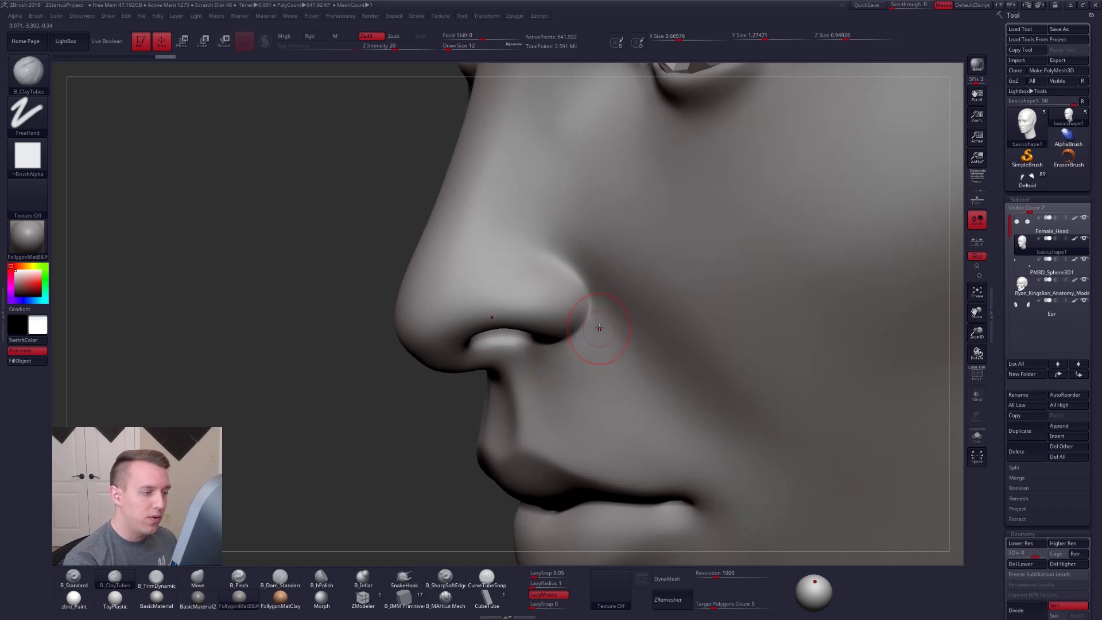
key(shift)
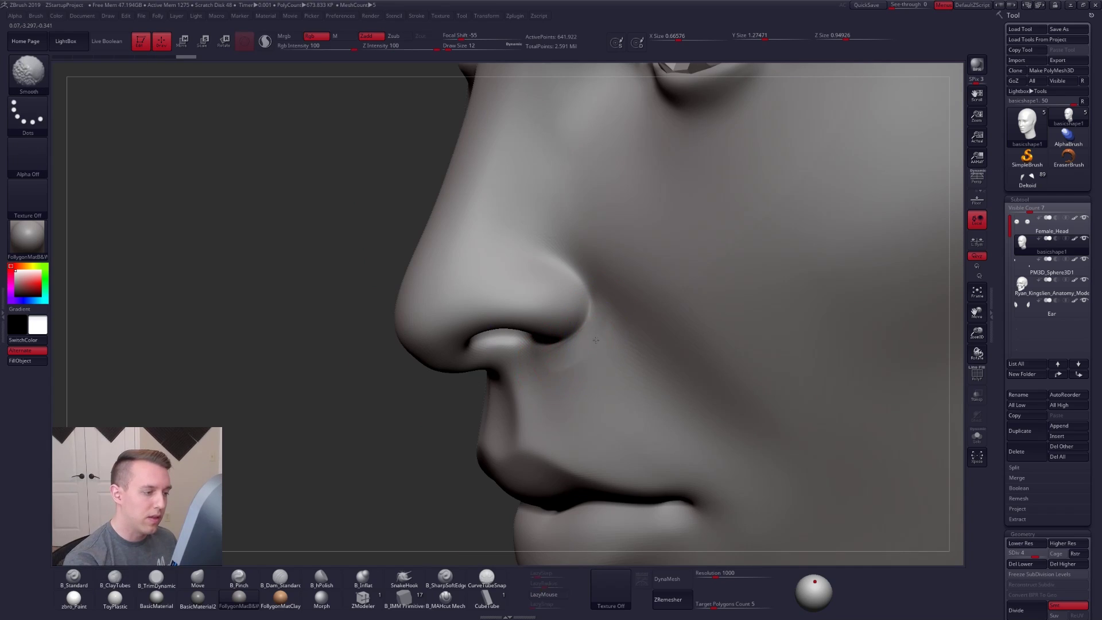
shift+drag(580, 358, 584, 363)
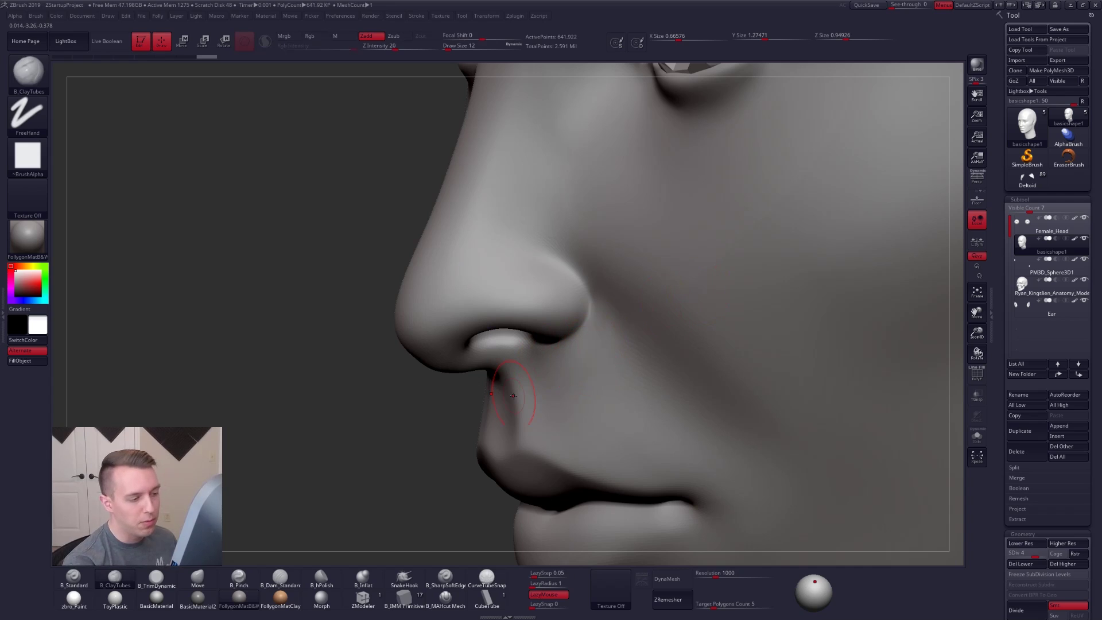
Set the B_ClayTubes draw size to 25, try a stroke from the nostril wing toward the mouth corner, and undo it
ctrl+right_drag(645, 346, 620, 316)
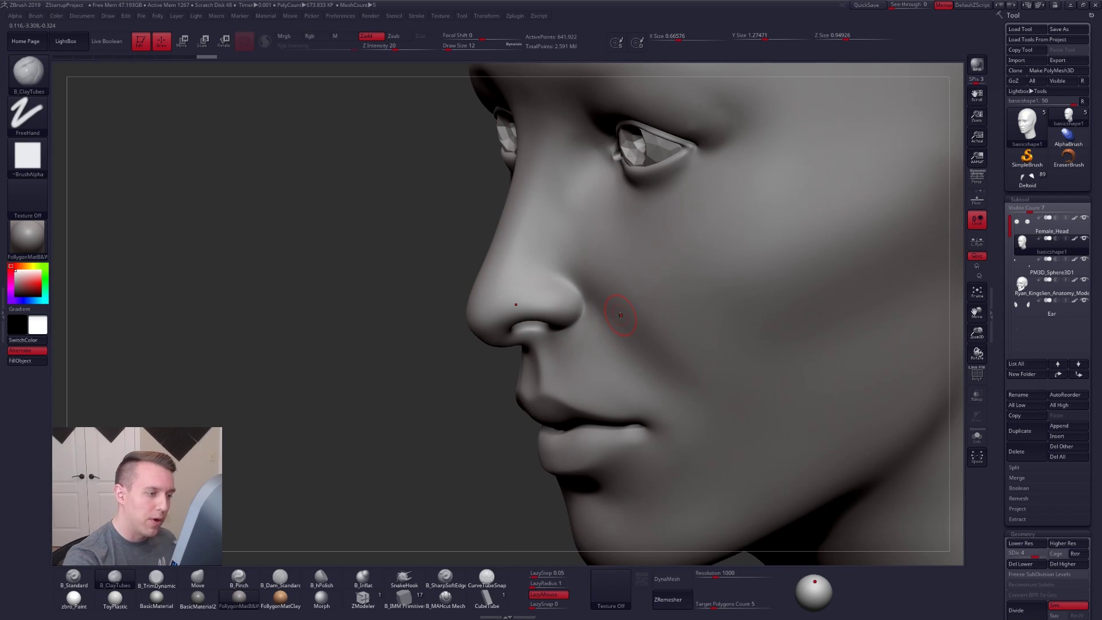
right_click(614, 316)
drag(609, 315, 660, 316)
mouse_move(660, 316)
right_down()
mouse_move(615, 344)
mouse_move(603, 300)
right_up()
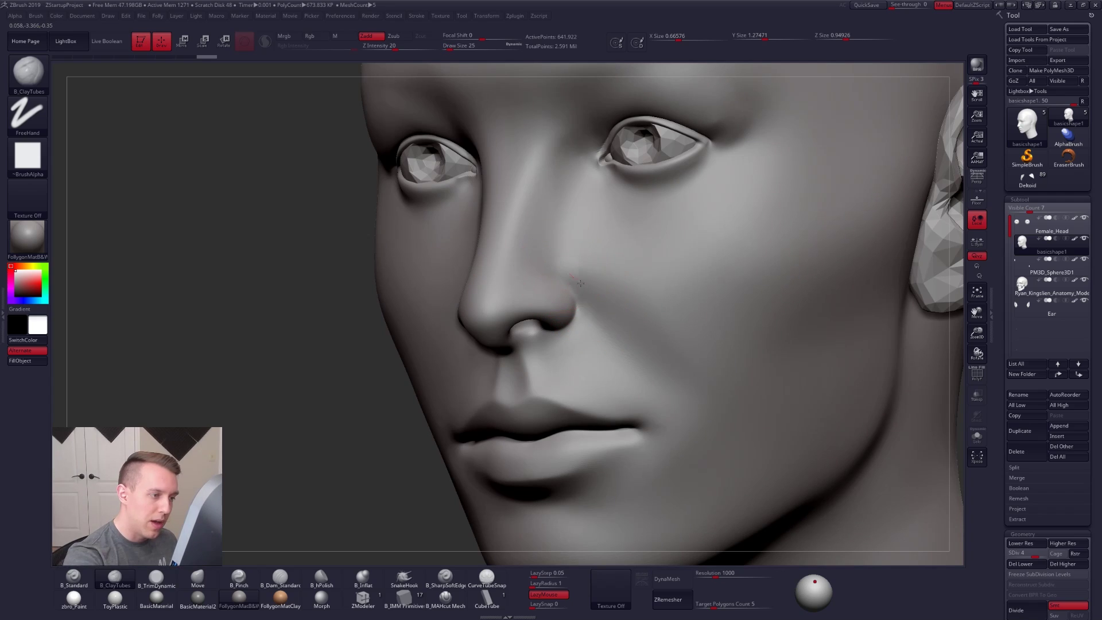
drag(580, 283, 668, 386)
key(ctrl+z)
Set the B_ClayTubes draw size to 33 and lay repeated strokes along the nasolabial fold from nostril wing to mouth corner
key(space)
drag(597, 302, 611, 302)
key(space)
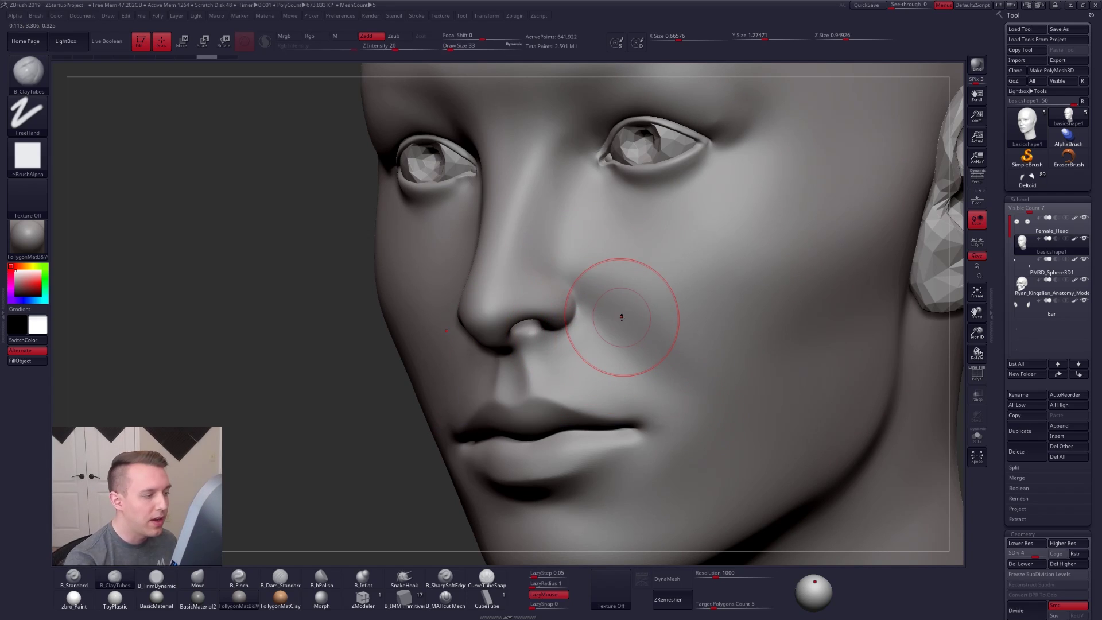
mouse_move(593, 300)
mouse_down()
mouse_move(592, 332)
mouse_move(603, 314)
mouse_move(618, 362)
mouse_up()
drag(621, 312, 642, 388)
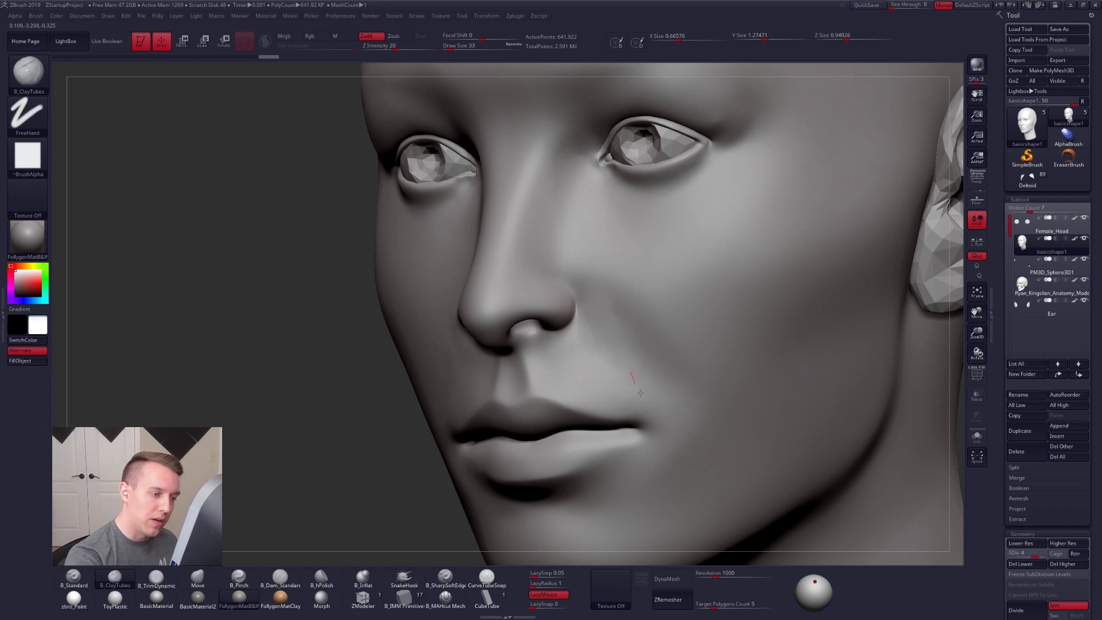
drag(630, 331, 644, 385)
drag(591, 303, 632, 367)
drag(605, 322, 669, 401)
Switch to the B_TrimDynamic brush and set its draw size to 16
key(3)
key(space)
drag(613, 325, 607, 325)
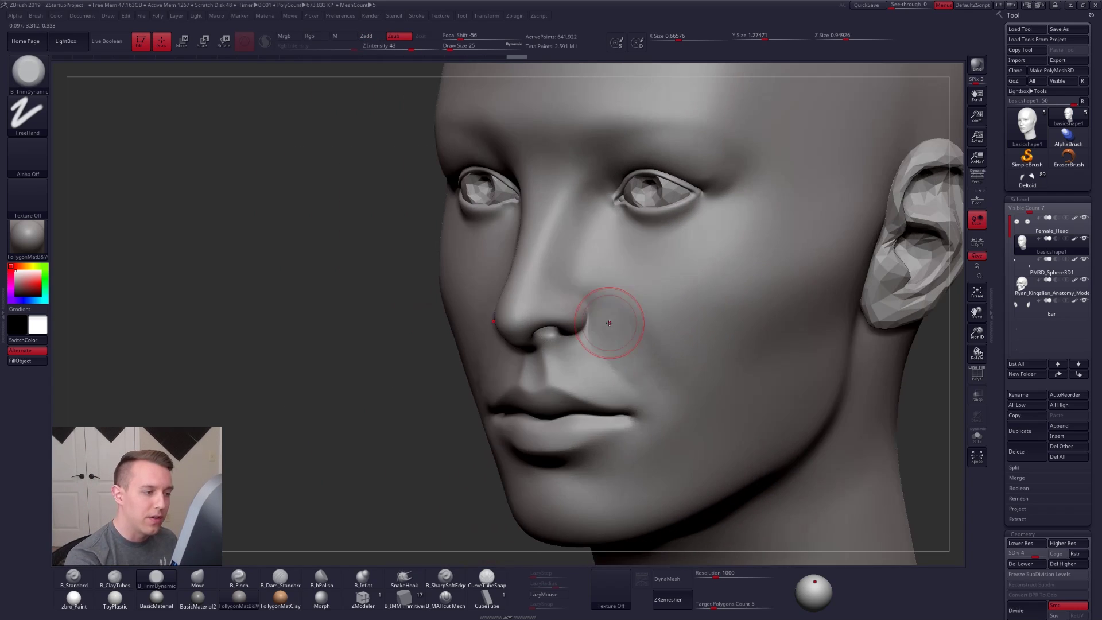
key(space)
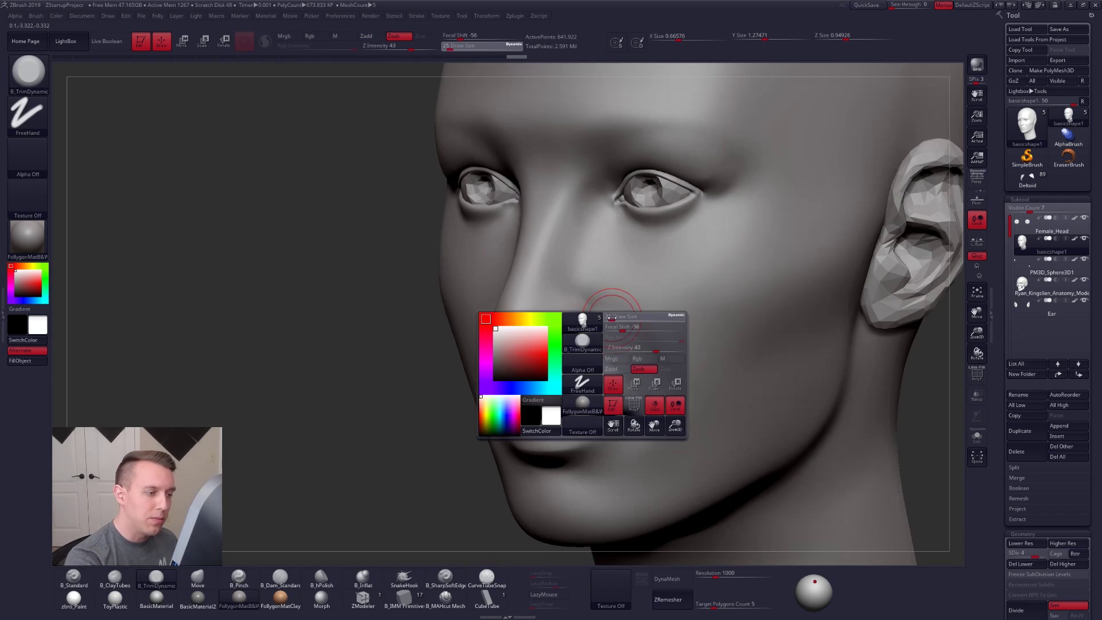
key(space)
drag(607, 315, 601, 313)
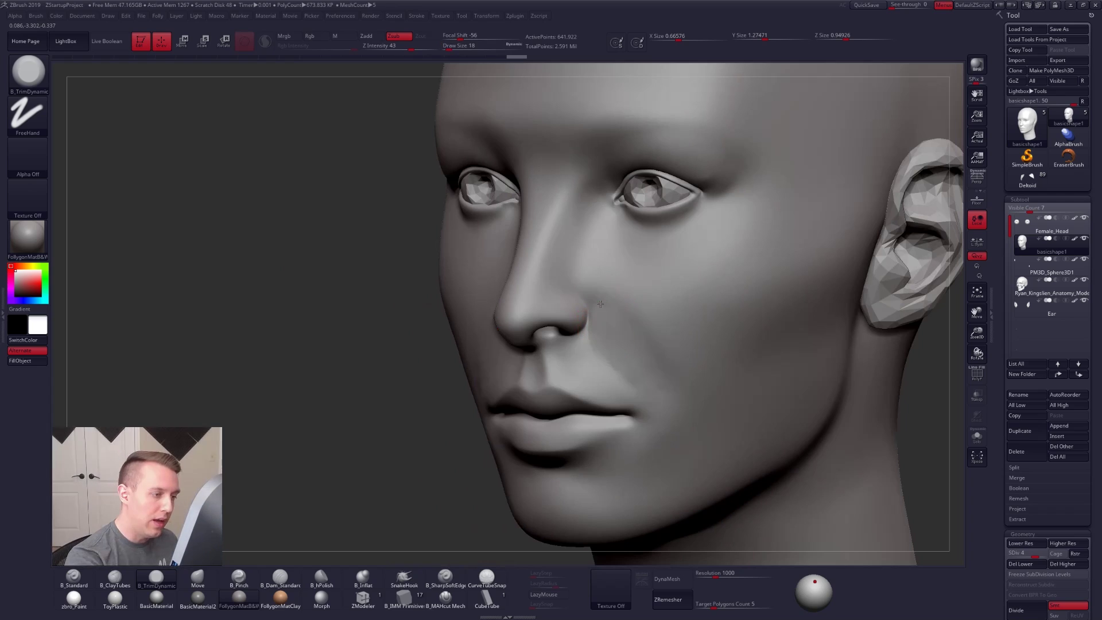
Flatten the clay along the nasolabial fold and adjoining cheek with B_TrimDynamic, using draw sizes of 29 and 25
key(space)
drag(629, 376, 656, 375)
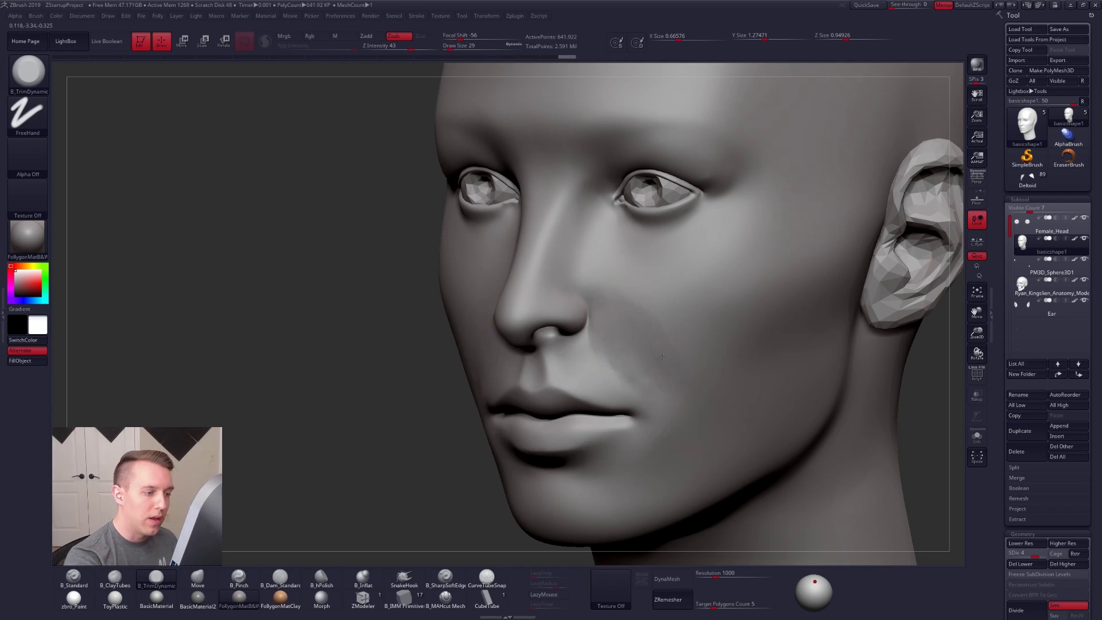
key(space)
drag(626, 335, 607, 316)
key(space)
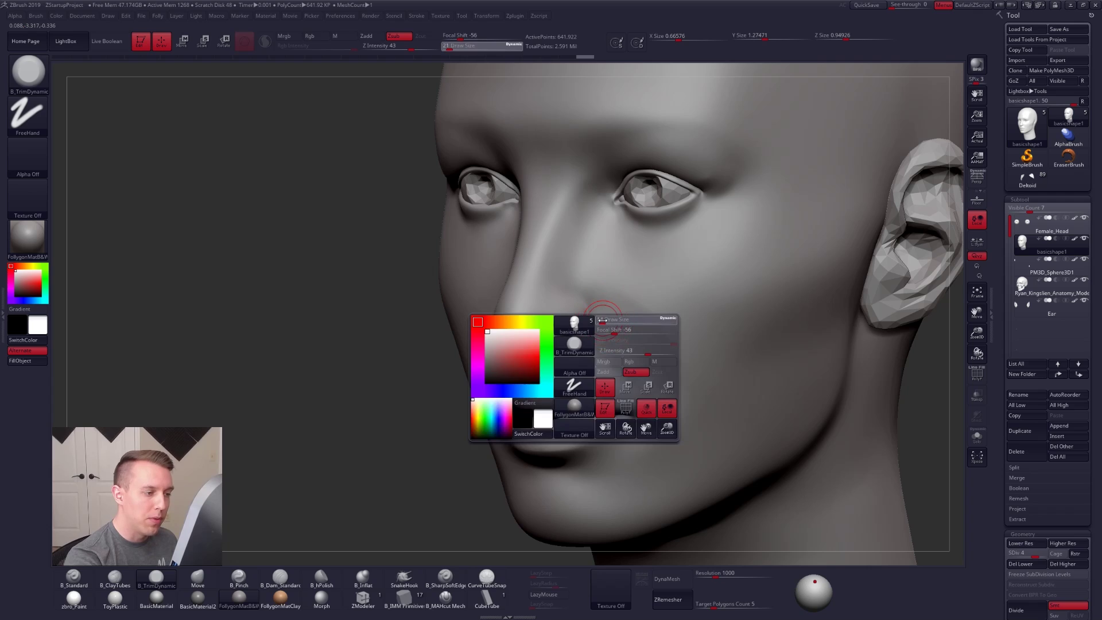
key(space)
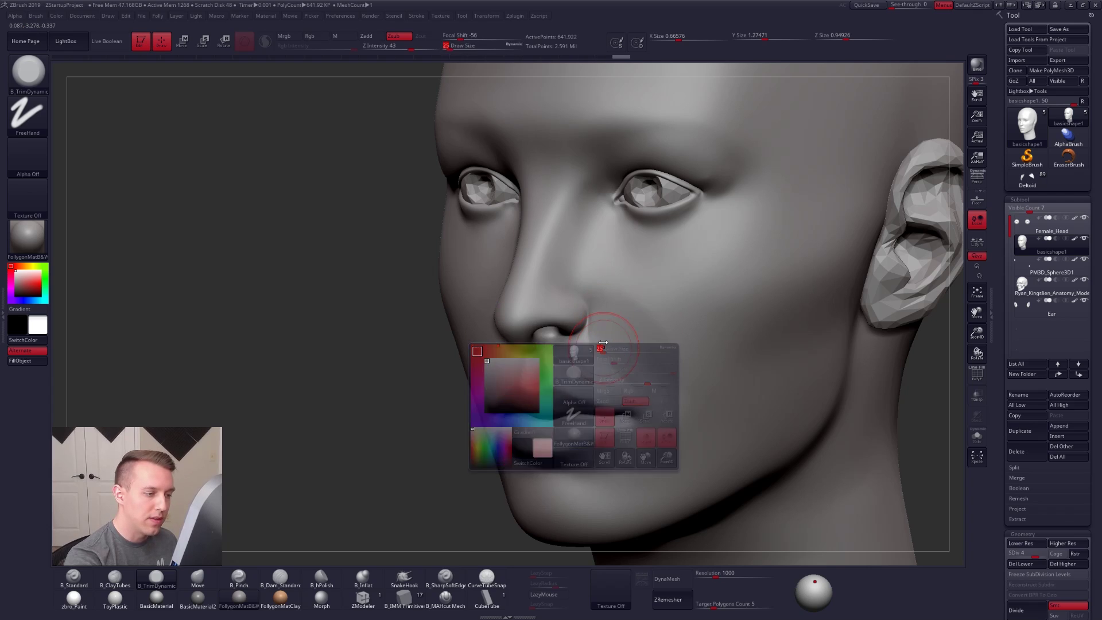
drag(600, 361, 614, 362)
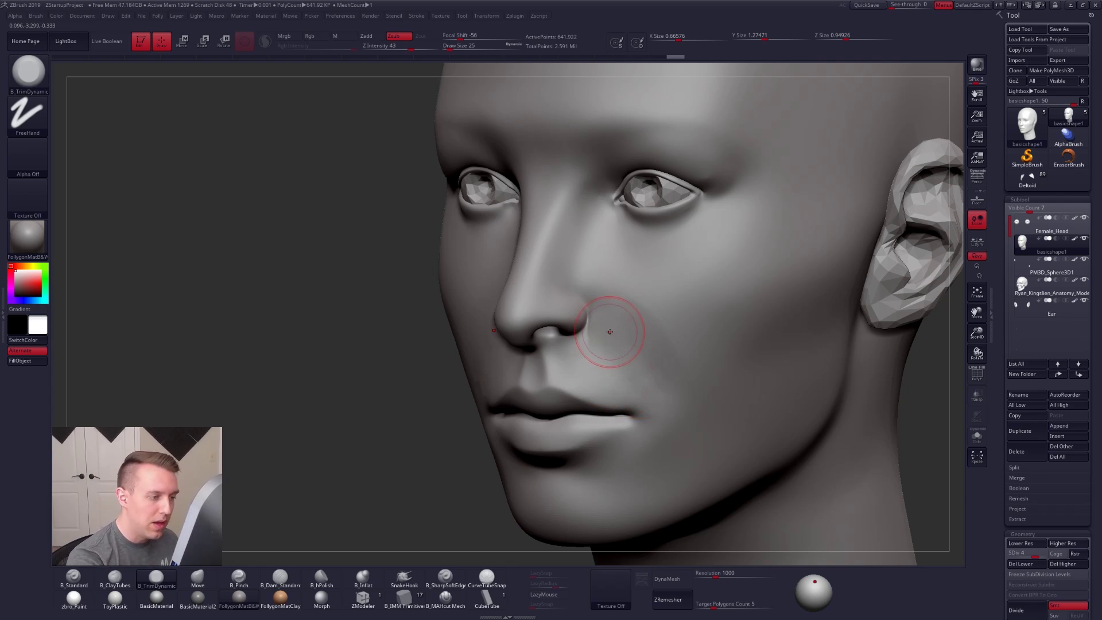
Set the B_TrimDynamic draw size to 18 and smooth the nasolabial fold beside the nostril wing
key(space)
drag(610, 331, 602, 331)
key(shift)
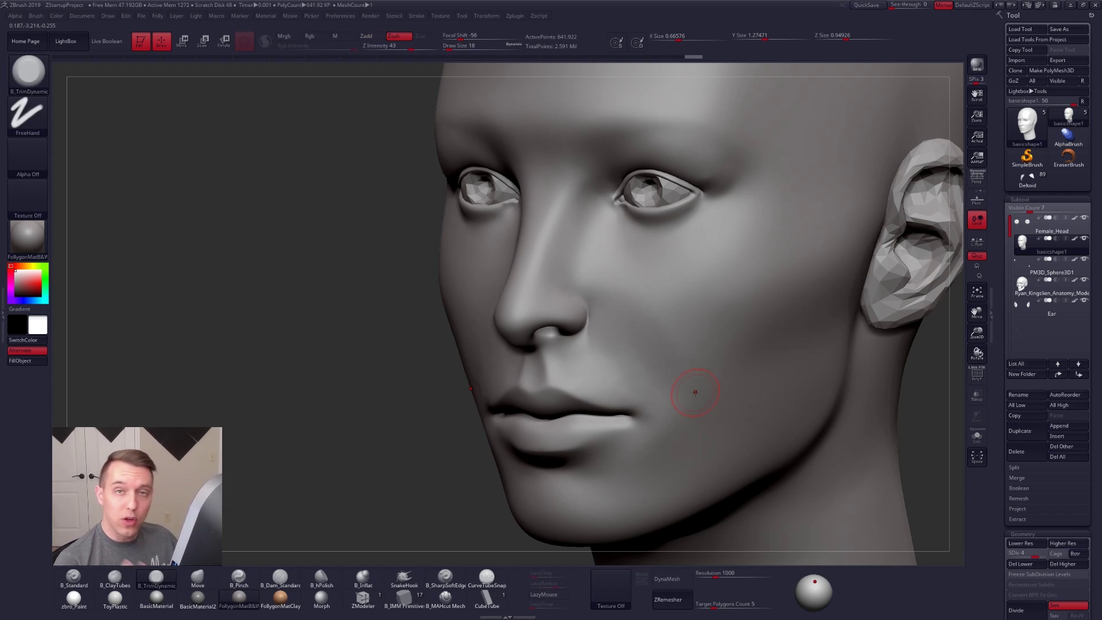
Set the draw size to 21 and smooth the skin between the nostril wing and mouth corner, undoing the last stroke
right_drag(653, 393, 645, 352)
key(space)
drag(649, 357, 649, 356)
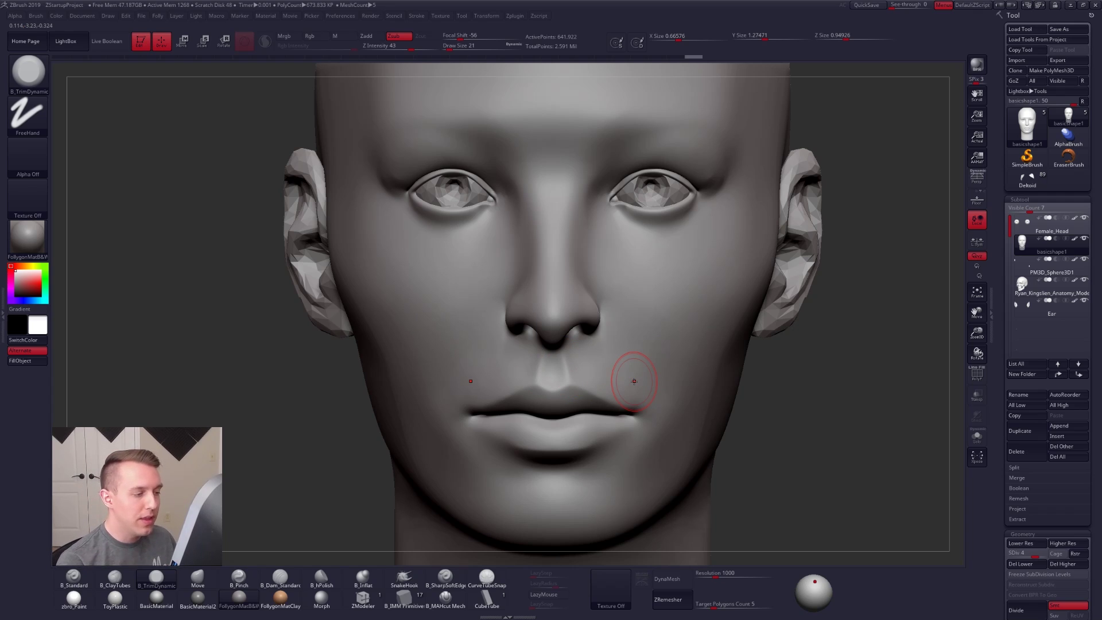
key(shift)
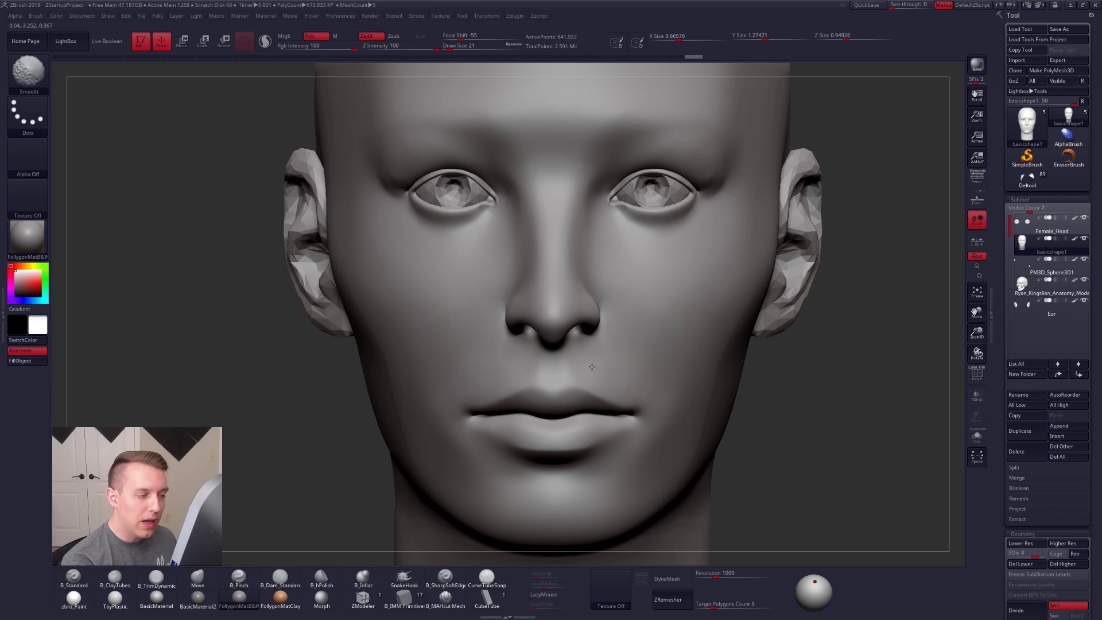
key(alt)
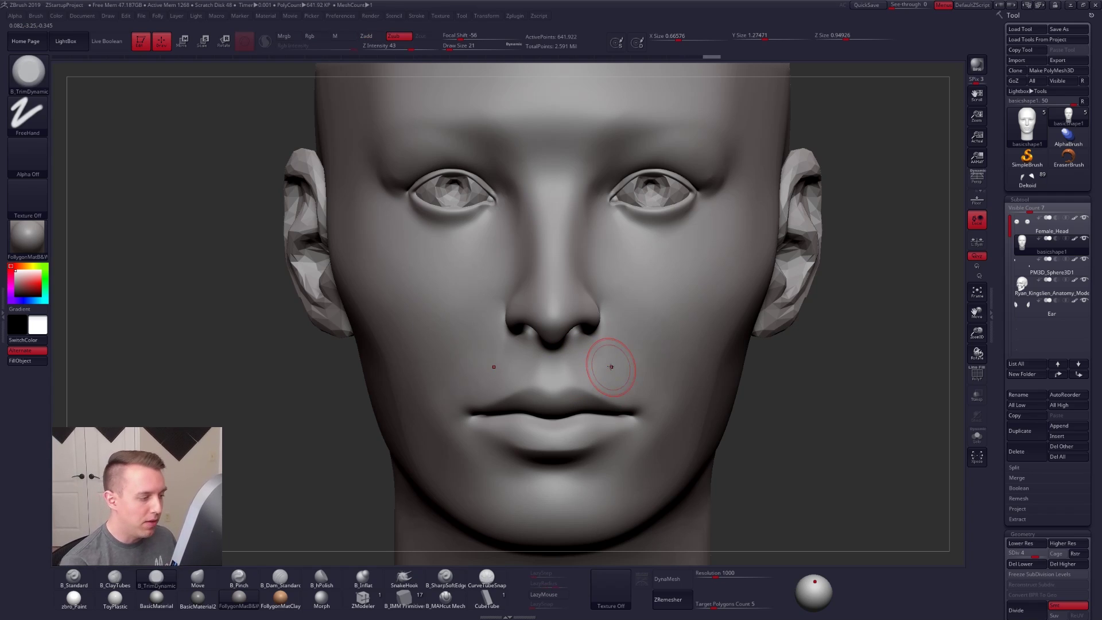
key(ctrl+z)
Soften the nasolabial fold from the nostril wing to the mouth corner with B_TrimDynamic at draw size 18
right_drag(619, 375, 608, 352)
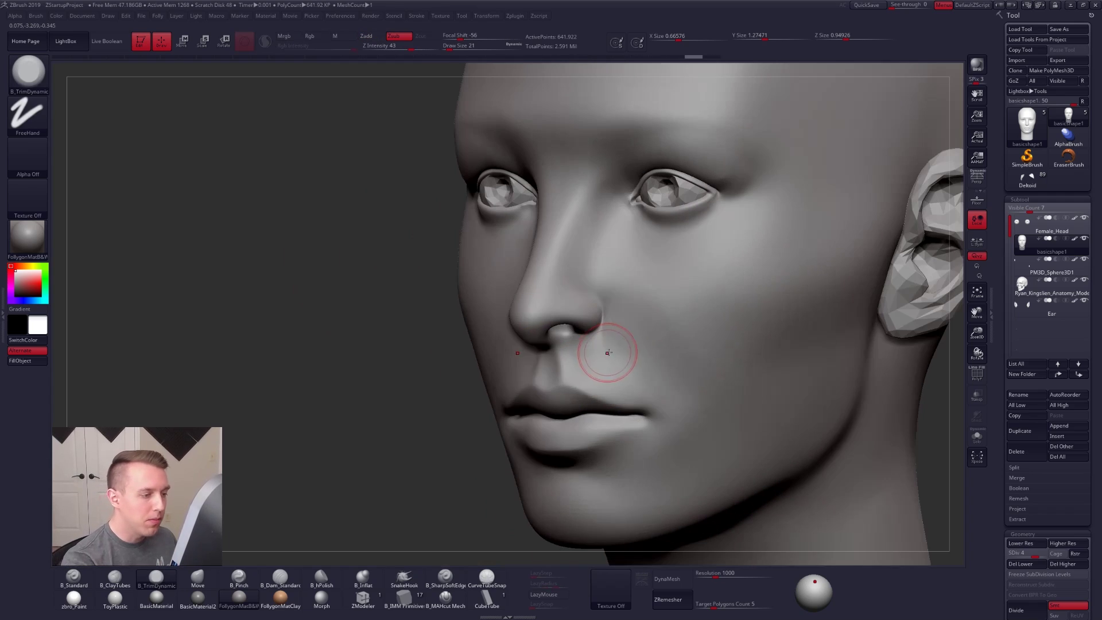
key(space)
drag(615, 359, 615, 339)
key(space)
ctrl+right_drag(615, 339, 624, 367)
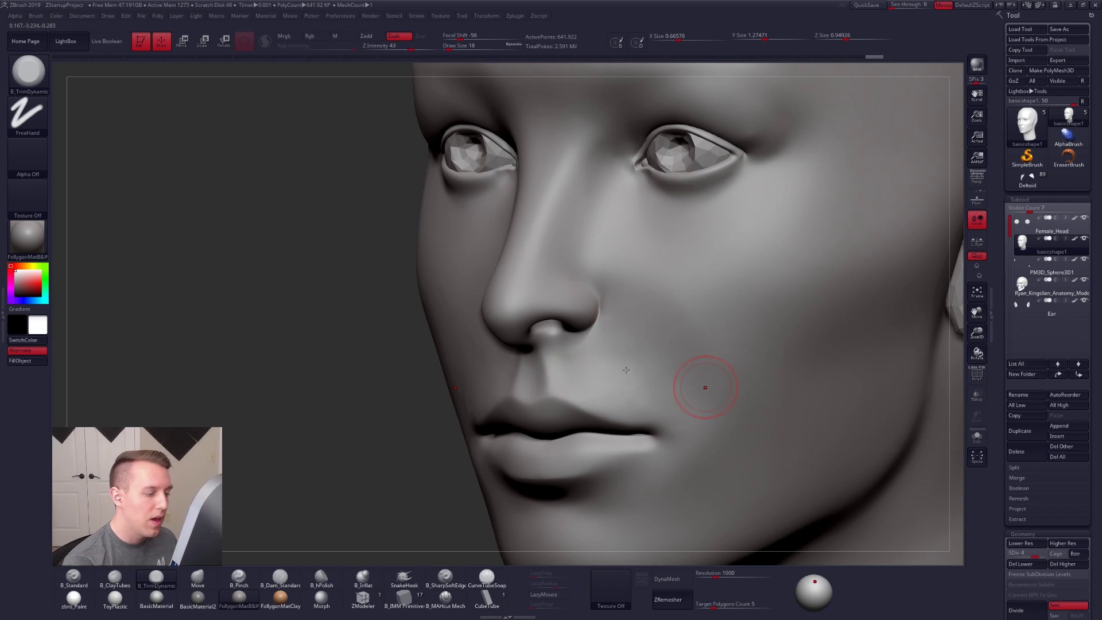
mouse_move(705, 388)
ctrl+right_down()
mouse_move(777, 416)
mouse_move(647, 415)
mouse_move(608, 396)
mouse_move(645, 413)
mouse_move(614, 422)
ctrl+right_up()
key(space)
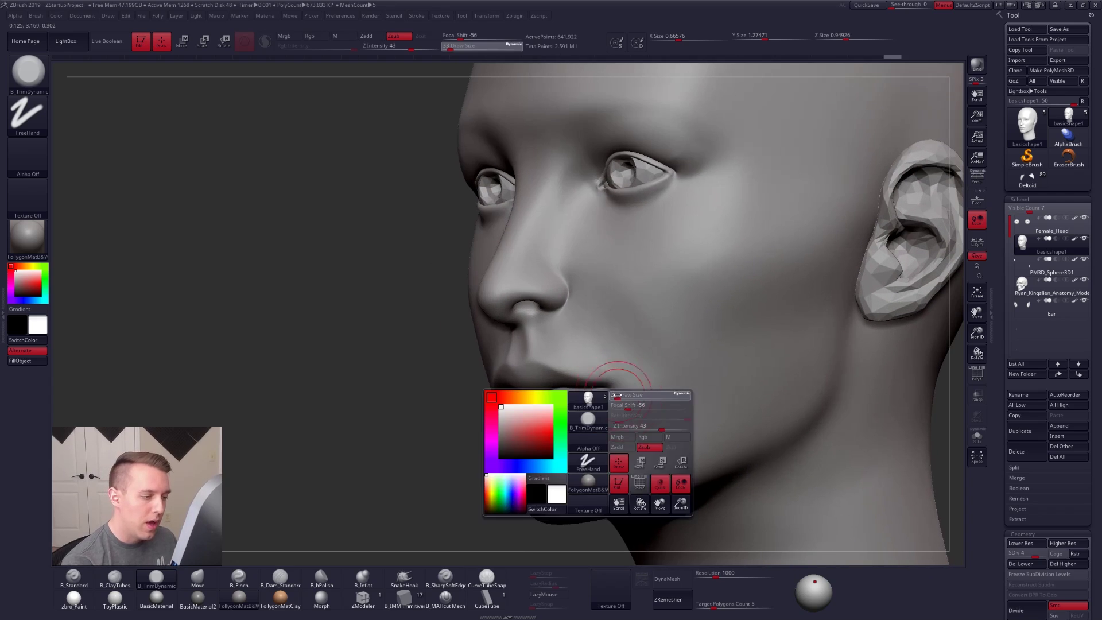
drag(621, 398, 614, 398)
mouse_move(630, 401)
right_down()
mouse_move(591, 394)
mouse_move(606, 406)
right_up()
Isolate the mouth and cheek strip with a lasso selection, inspect its inside in solo, and restore the full head mesh
mouse_move(675, 363)
ctrl+shift+mouse_down()
mouse_move(476, 382)
mouse_move(660, 396)
ctrl+shift+mouse_up()
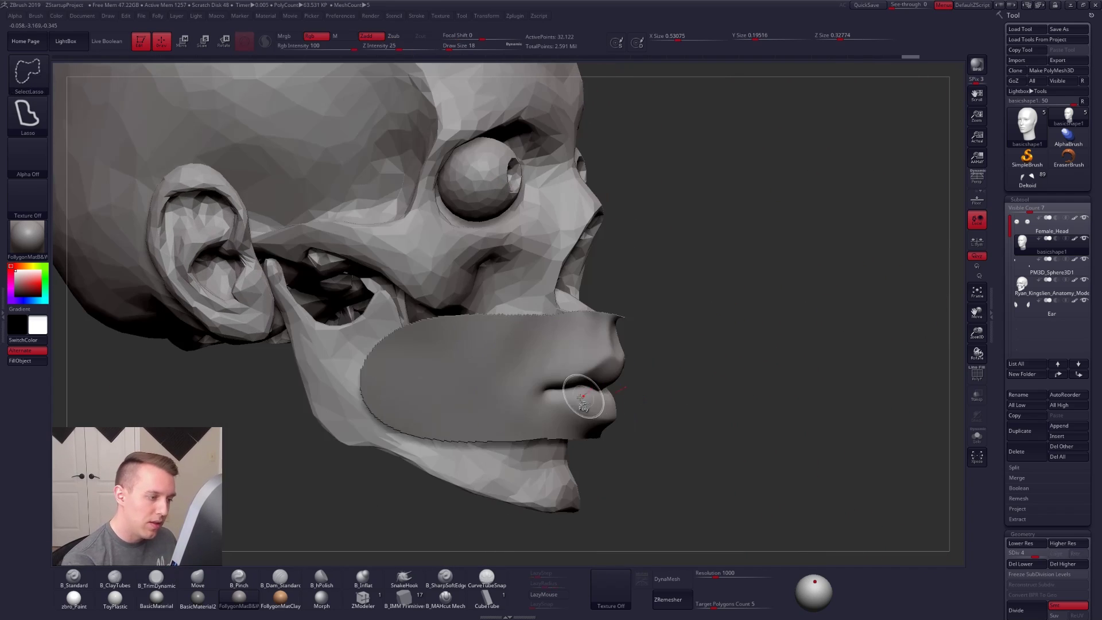
mouse_move(620, 396)
right_down()
mouse_move(585, 396)
mouse_move(583, 430)
right_up()
key(alt+s)
right_click(583, 429)
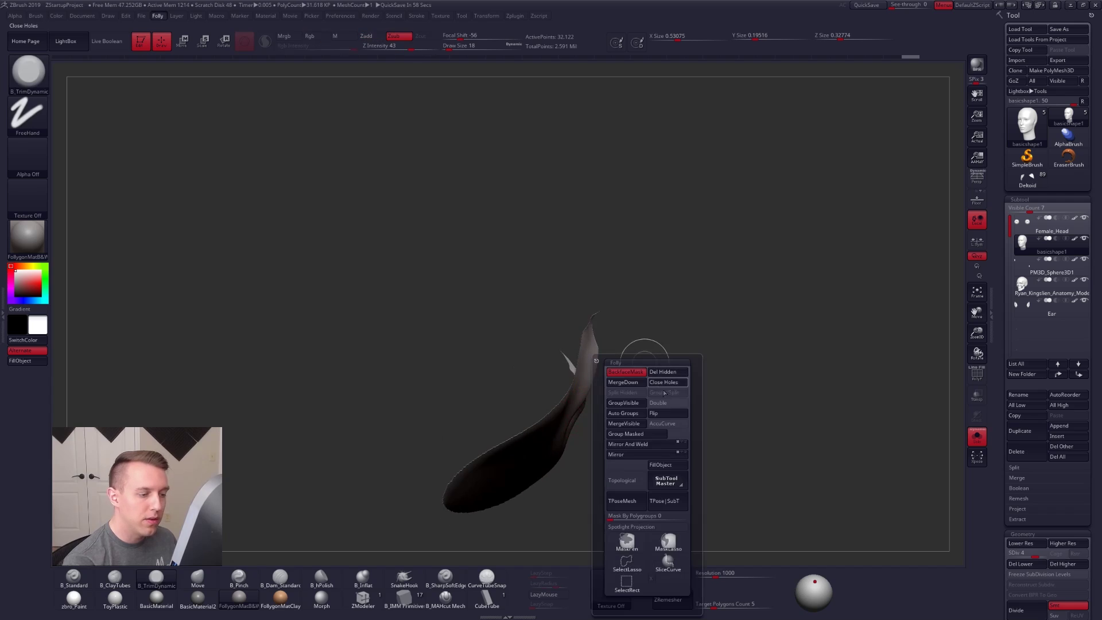
key(f)
right_drag(745, 305, 659, 416)
ctrl+shift+click(658, 412)
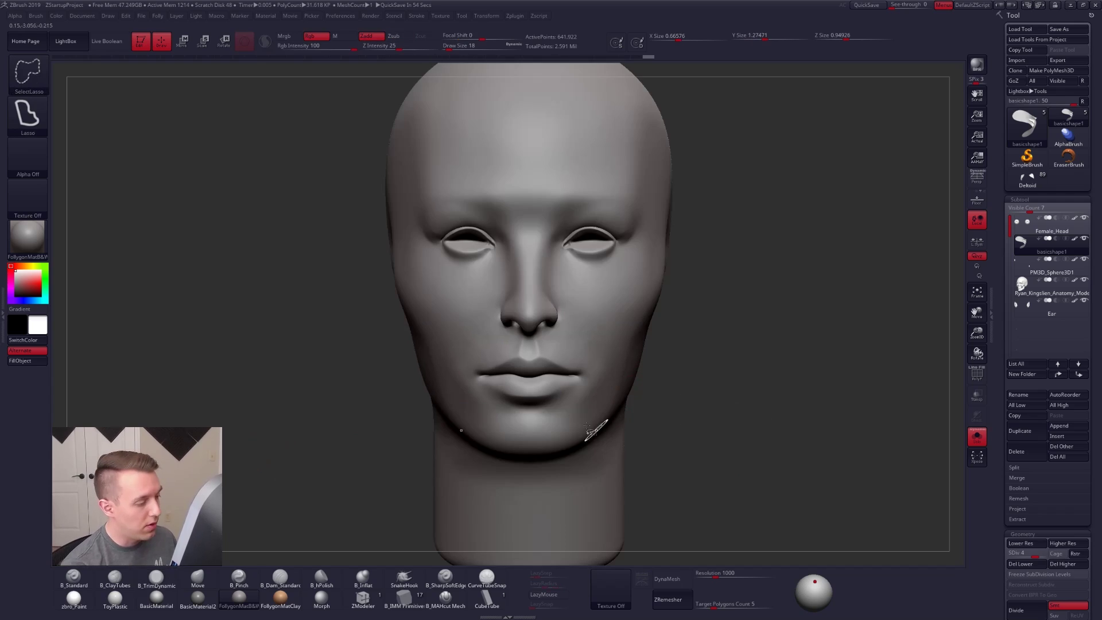
Show all subtools again, turn on perspective, and aim the light at the front of the face
right_drag(598, 438, 607, 462)
key(p)
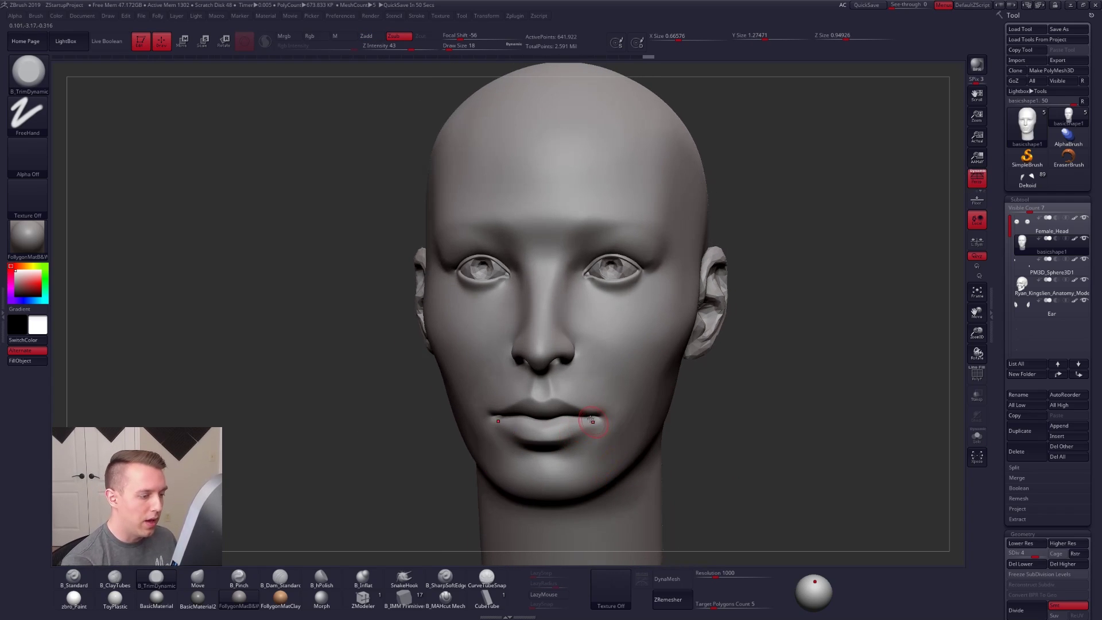
right_drag(583, 419, 600, 446)
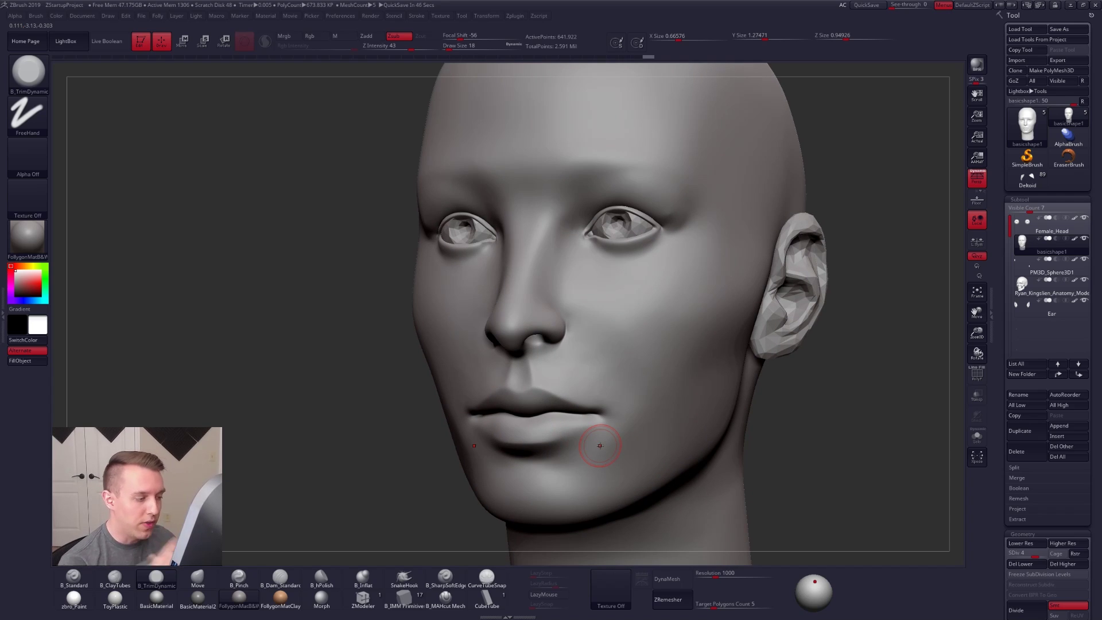
right_drag(577, 435, 639, 439)
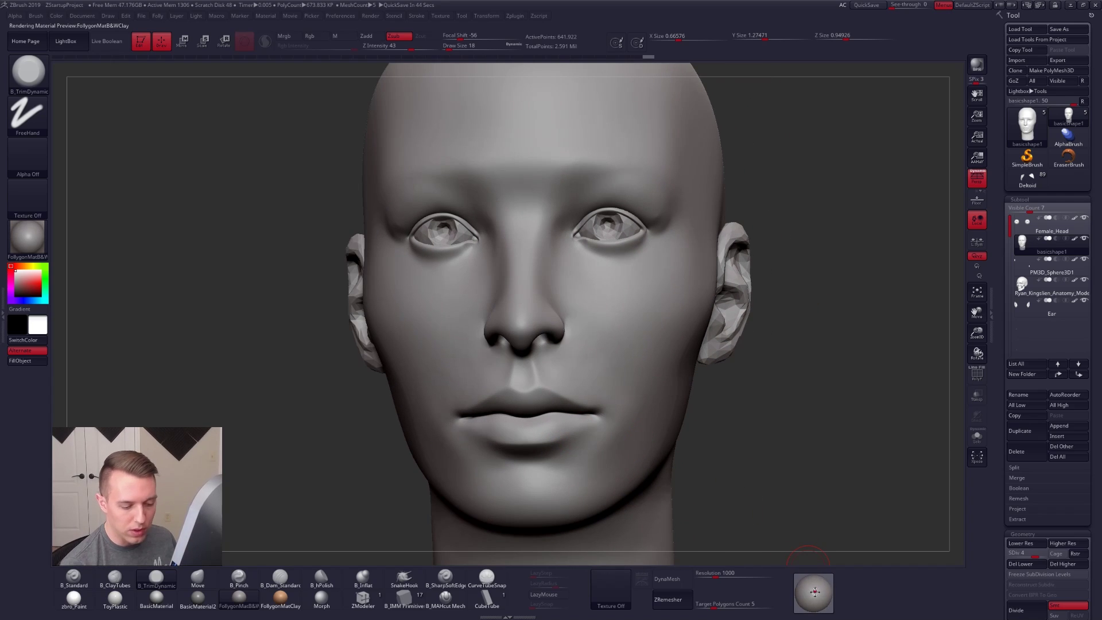
mouse_move(571, 422)
ctrl+right_down()
mouse_move(573, 434)
mouse_move(580, 415)
mouse_move(546, 411)
mouse_move(596, 414)
ctrl+right_up()
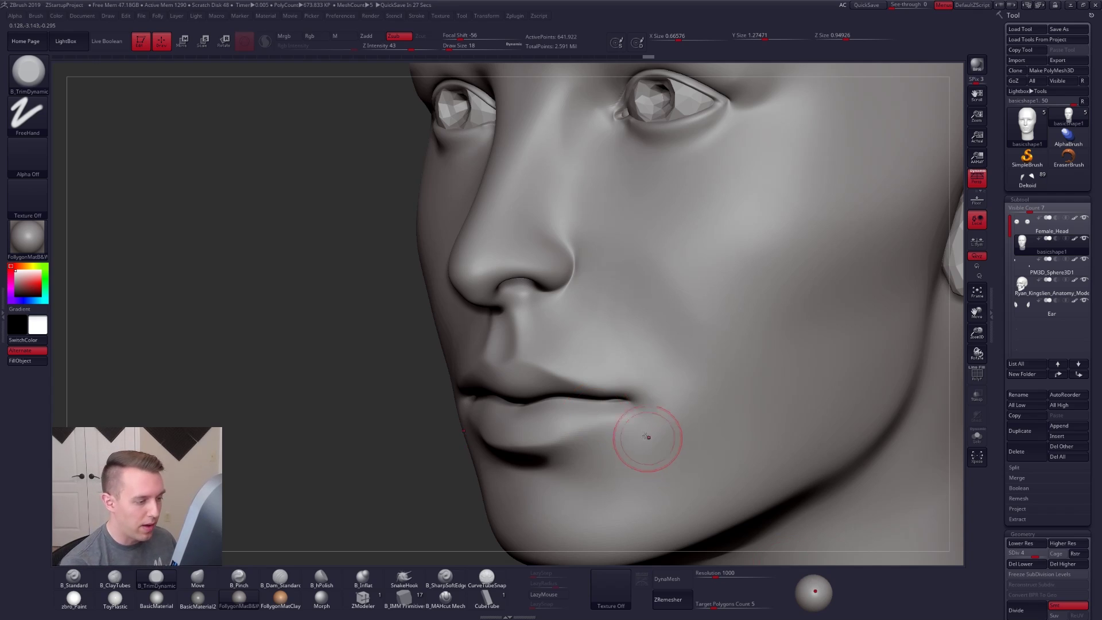
Lasso-mask the lower lip and the area below both mouth corners, filling the gap at the lip's centre
right_drag(645, 438, 615, 393)
key(ctrl)
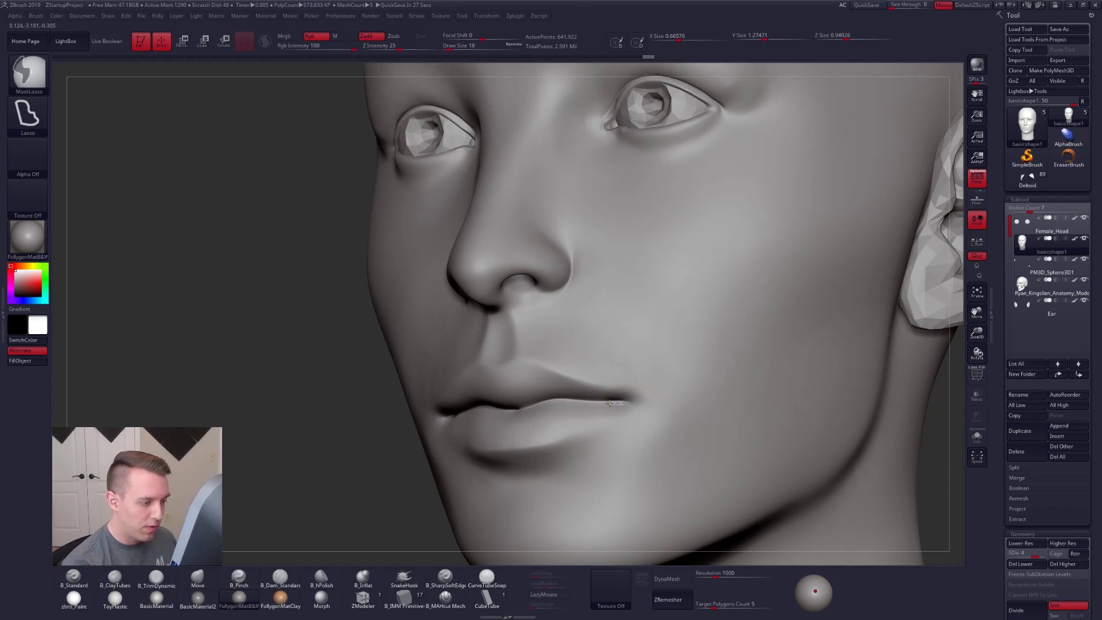
mouse_move(578, 399)
ctrl+mouse_down()
mouse_move(535, 404)
mouse_move(636, 518)
mouse_move(730, 492)
ctrl+mouse_up()
mouse_move(652, 397)
ctrl+mouse_down()
mouse_move(730, 508)
mouse_move(648, 517)
ctrl+mouse_up()
right_drag(442, 413, 538, 405)
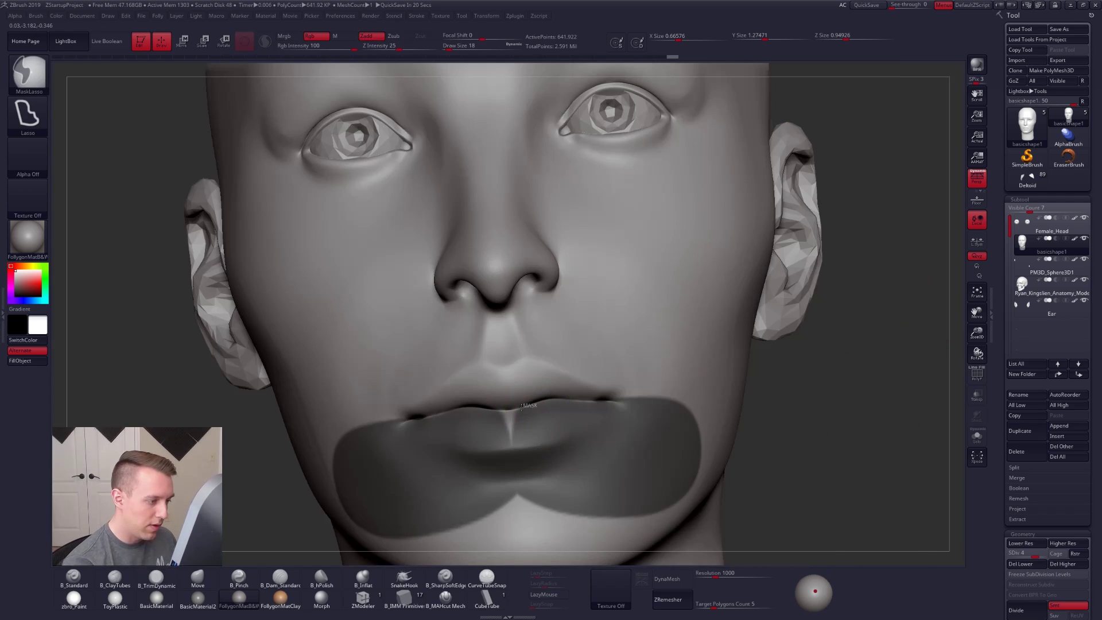
mouse_move(538, 408)
ctrl+mouse_down()
mouse_move(489, 409)
mouse_move(536, 405)
ctrl+mouse_up()
Turn the masked lower lip and surrounding area into its own polygroup
mouse_move(537, 406)
right_down()
mouse_move(531, 421)
mouse_move(516, 411)
right_up()
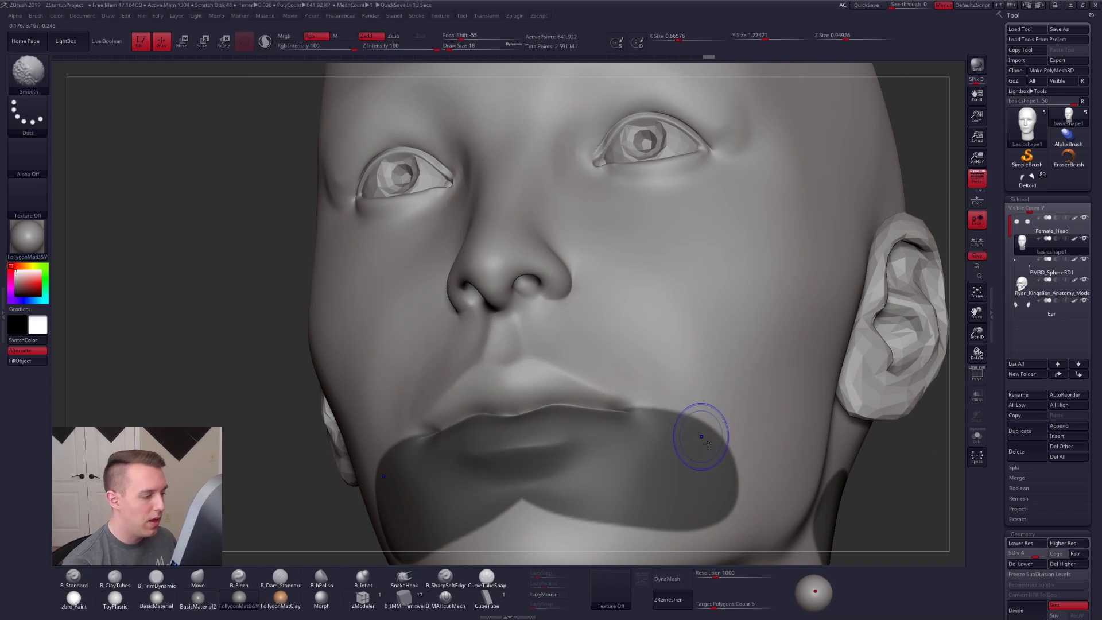
key(shift+f)
key(ctrl+w)
key(shift+f)
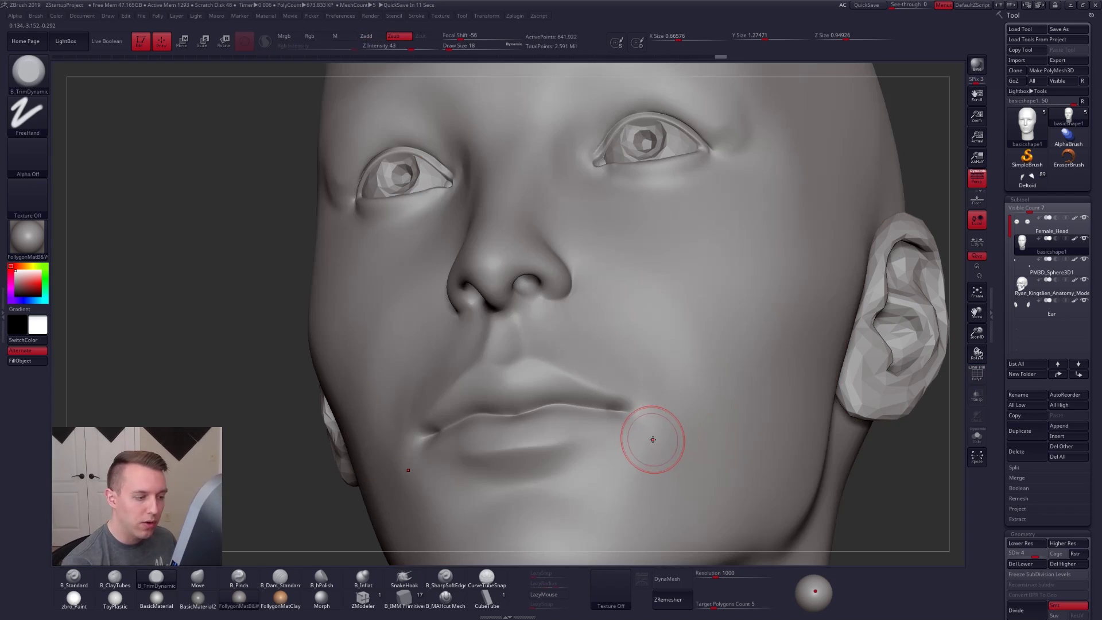
Mask all of the head mesh except the lower-lip polygroup with the Transpose tool, and return to Draw mode
key(w)
ctrl+click(656, 451)
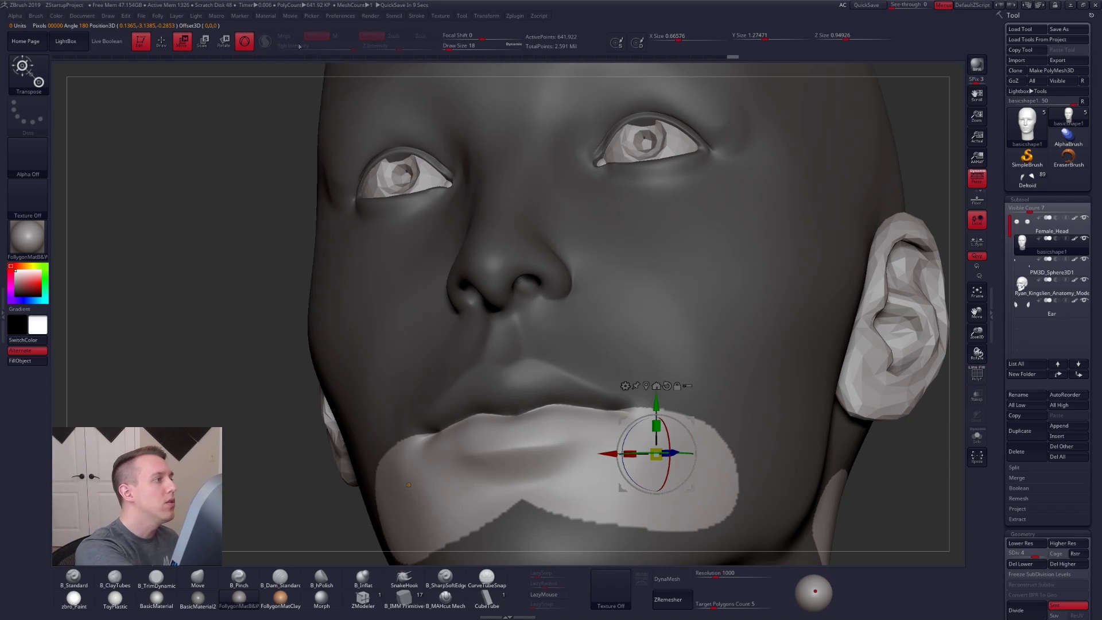
click(245, 42)
key(q)
Switch to the Move brush and blur the edge of the mask around the lower-lip area
key(b)
key(m)
key(v)
right_drag(659, 450, 643, 438)
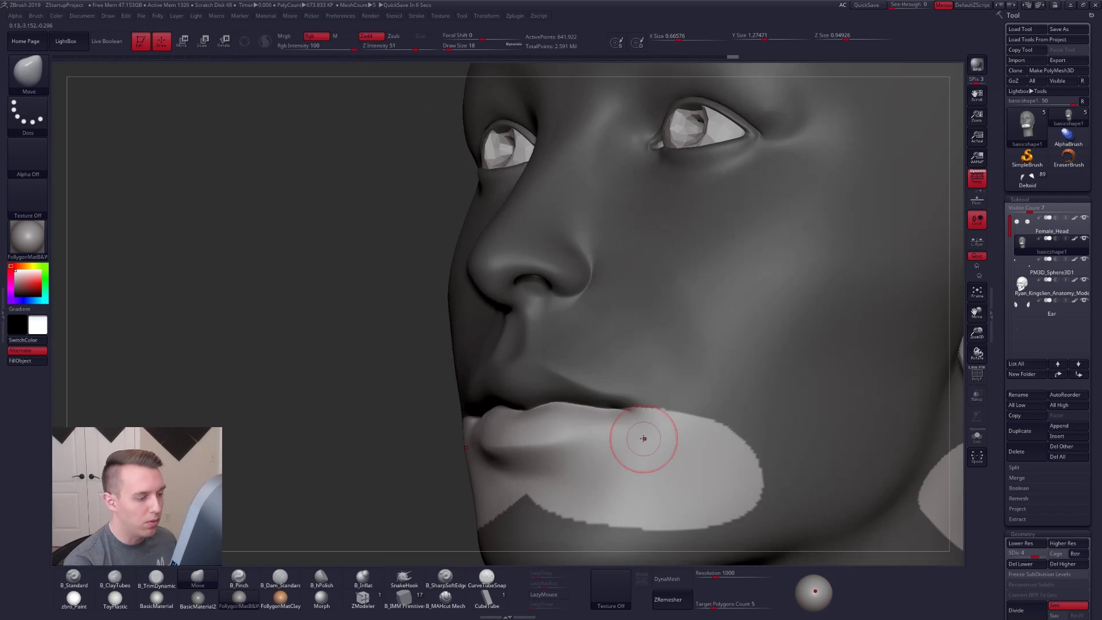
ctrl+click(640, 449)
ctrl+click(642, 450)
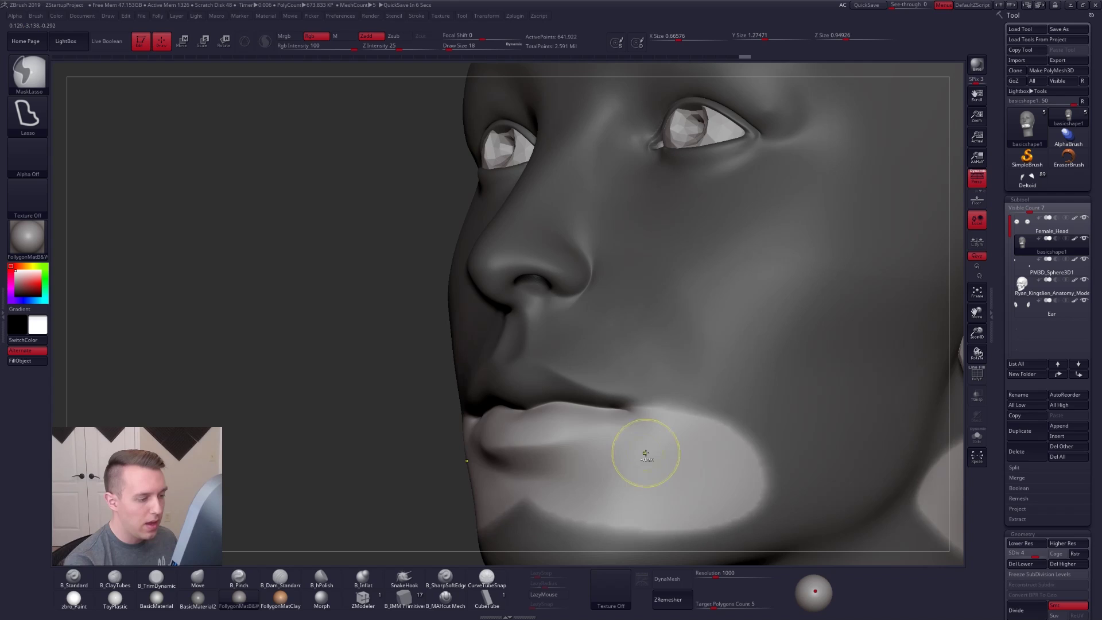
ctrl+click(415, 456)
ctrl+click(418, 475)
Reshape the unmasked lower lip near the mouth corner with the Move brush, using draw sizes of 29 and 25
key(space)
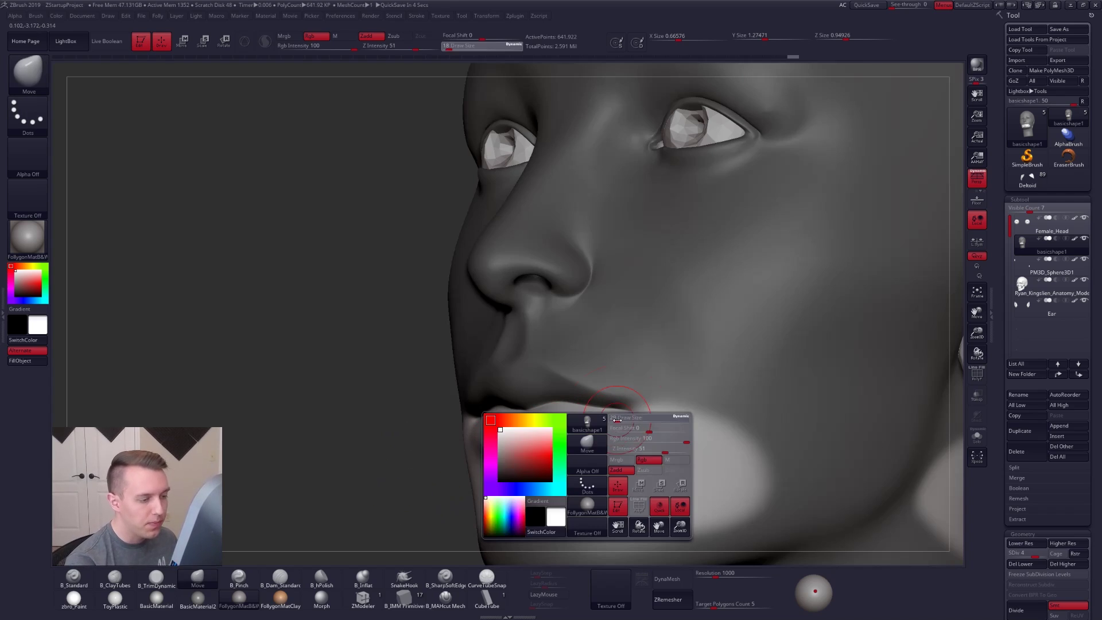
drag(617, 421, 622, 423)
right_drag(622, 423, 614, 394)
key(space)
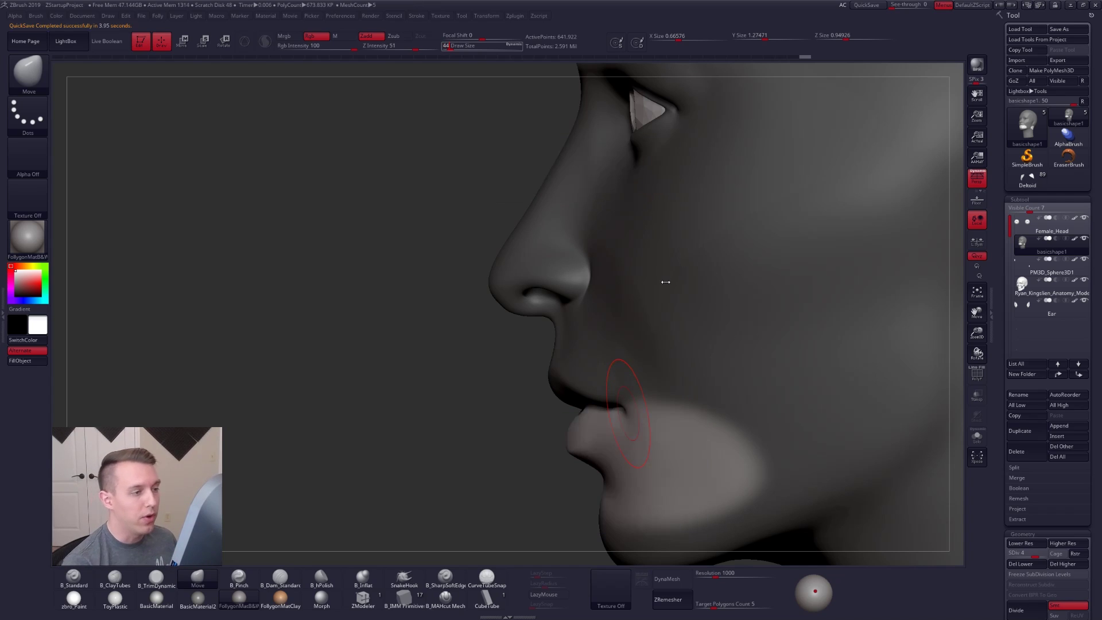
key(space)
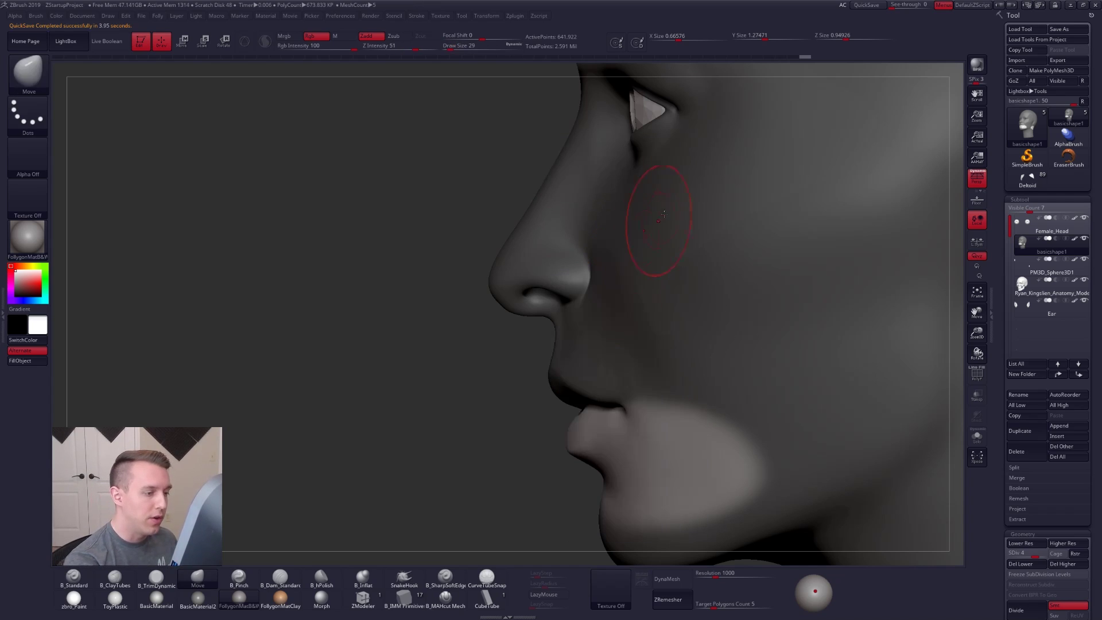
right_drag(630, 402, 677, 404)
key(space)
drag(624, 405, 621, 411)
right_drag(624, 411, 617, 410)
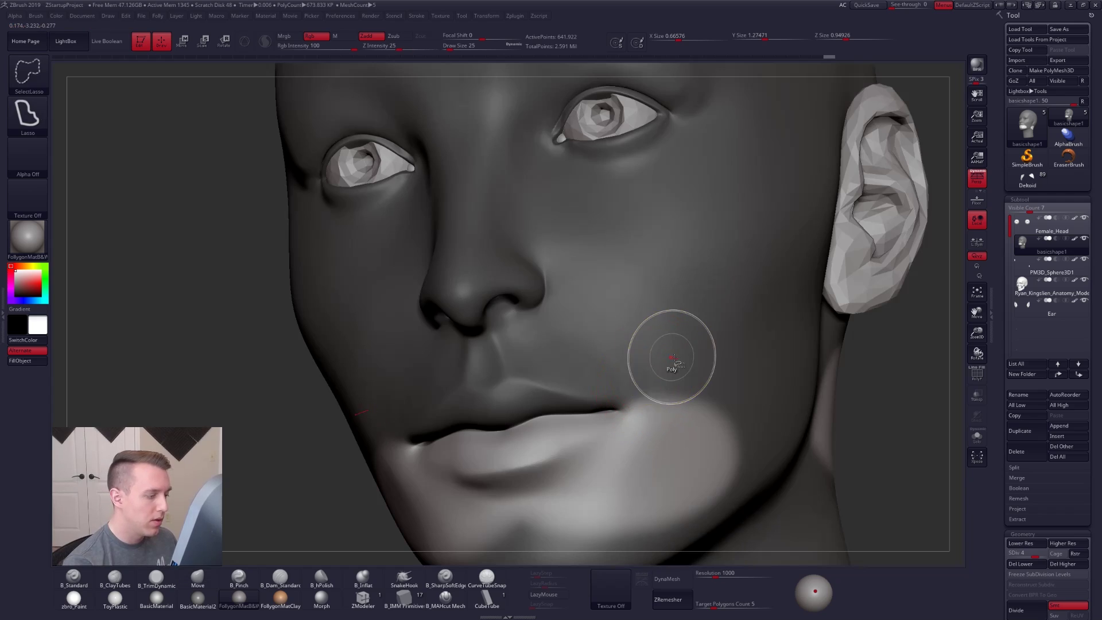
Adjust the skin below the mouth corner with the Move brush, using draw sizes of 61 and 29
key(space)
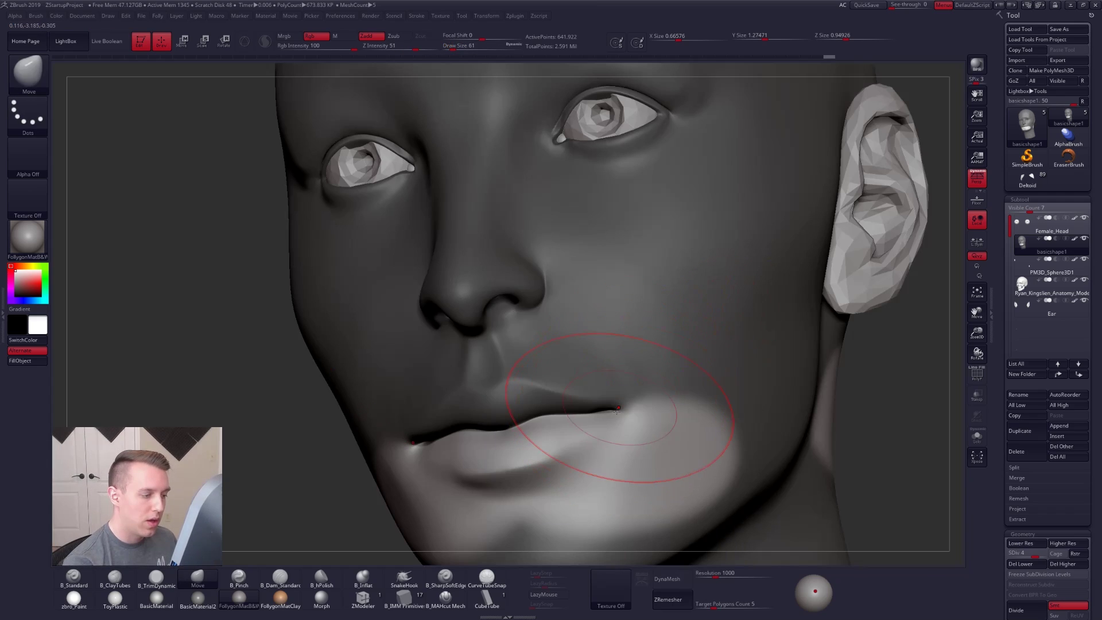
right_drag(622, 397, 616, 428)
key(bracketleft)
key(bracketleft)
key(bracketleft)
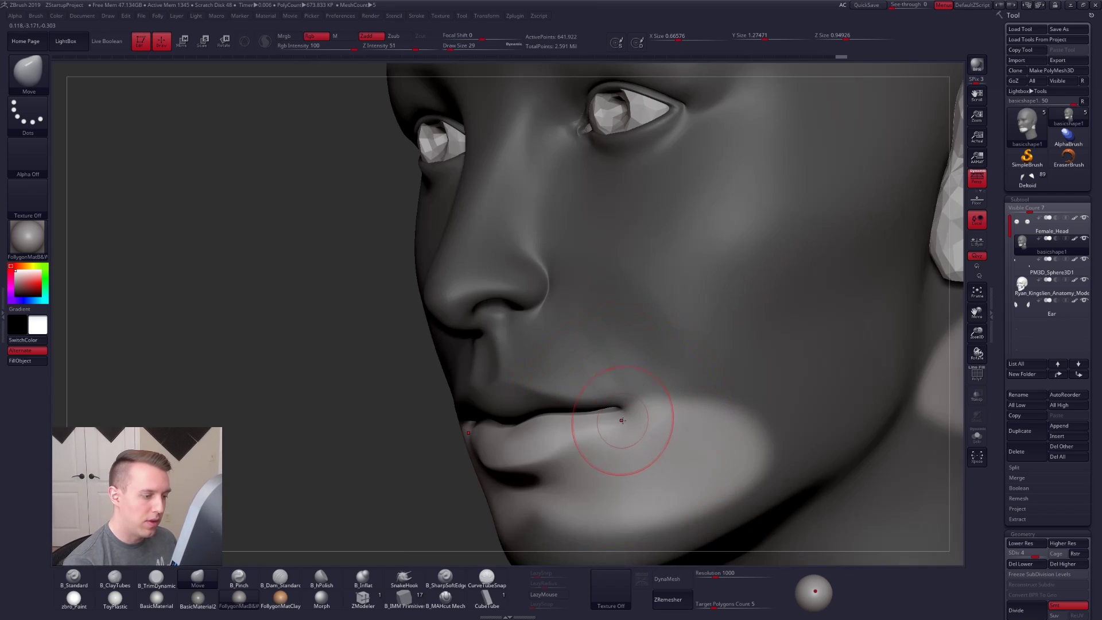
mouse_move(613, 421)
right_down()
mouse_move(632, 442)
mouse_move(618, 438)
right_up()
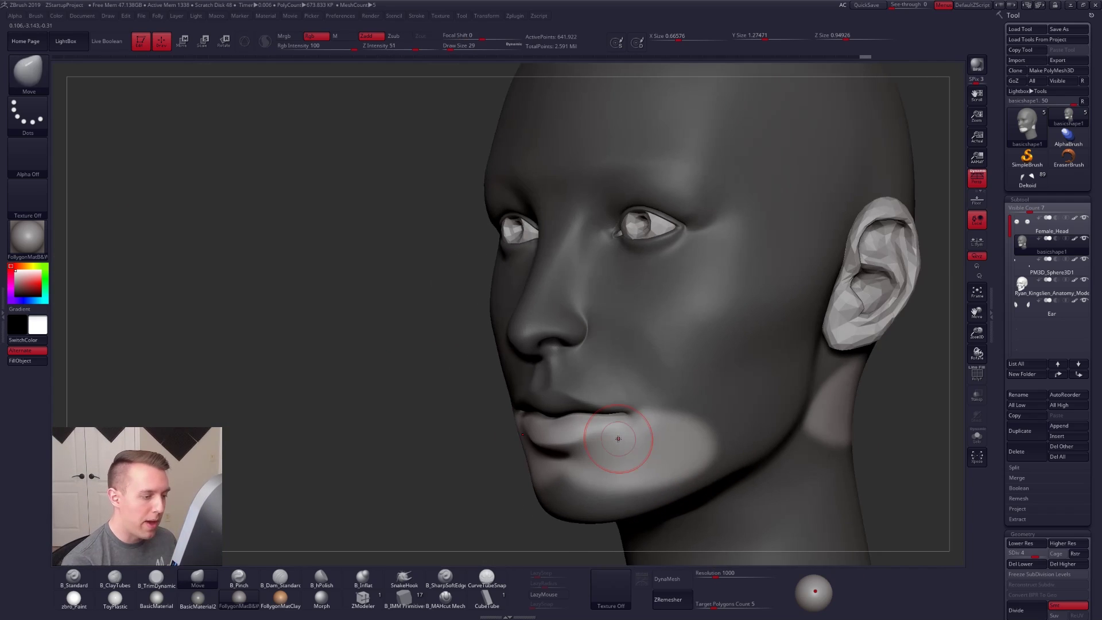
right_drag(616, 479, 590, 381)
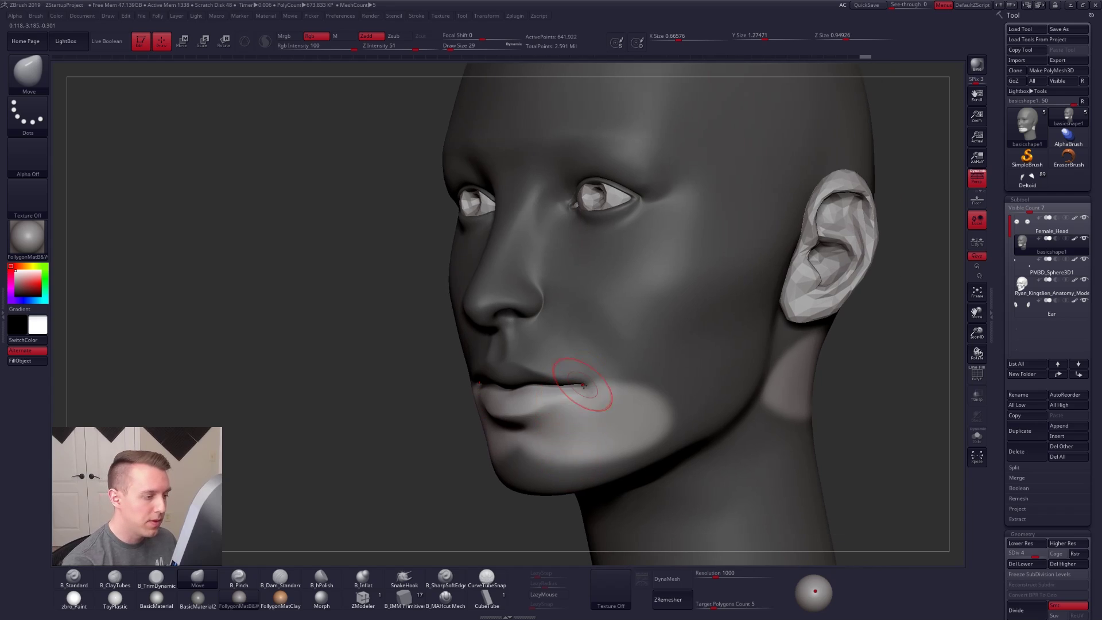
Clear the mask, switch to B_ClayTubes at draw size 33, and build up clay beside the mouth corner
key(space)
key(bracketleft)
key(c)
key(space)
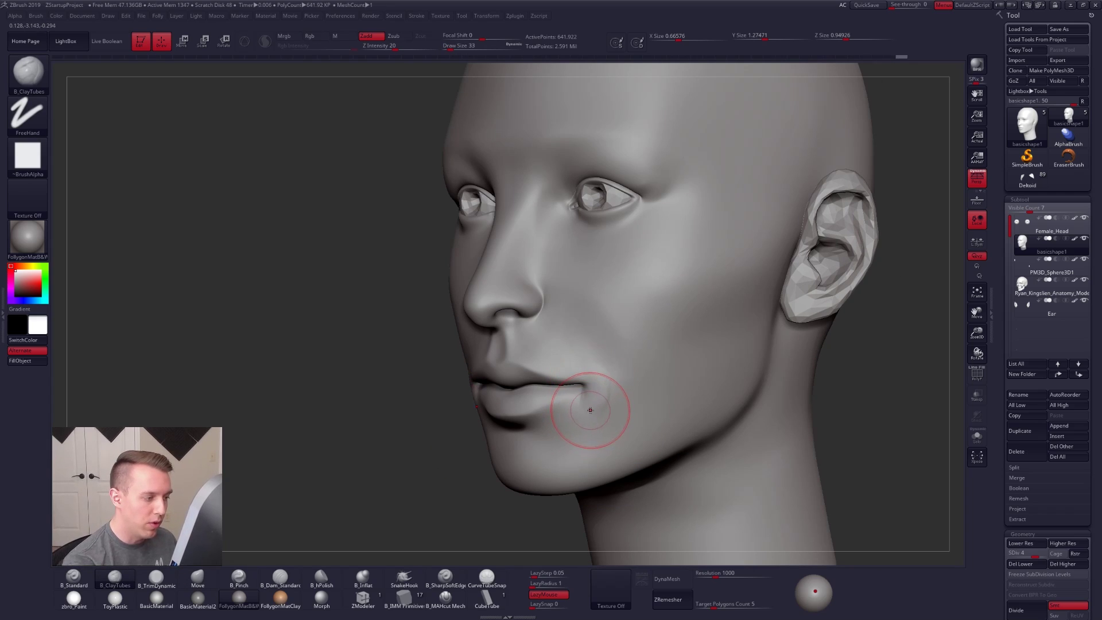
mouse_move(605, 396)
shift+right_down()
mouse_move(591, 401)
mouse_move(595, 379)
shift+right_up()
key(space)
Switch to B_TrimDynamic at draw size 29 and smooth the clay around the mouth corner
key(b)
key(t)
key(d)
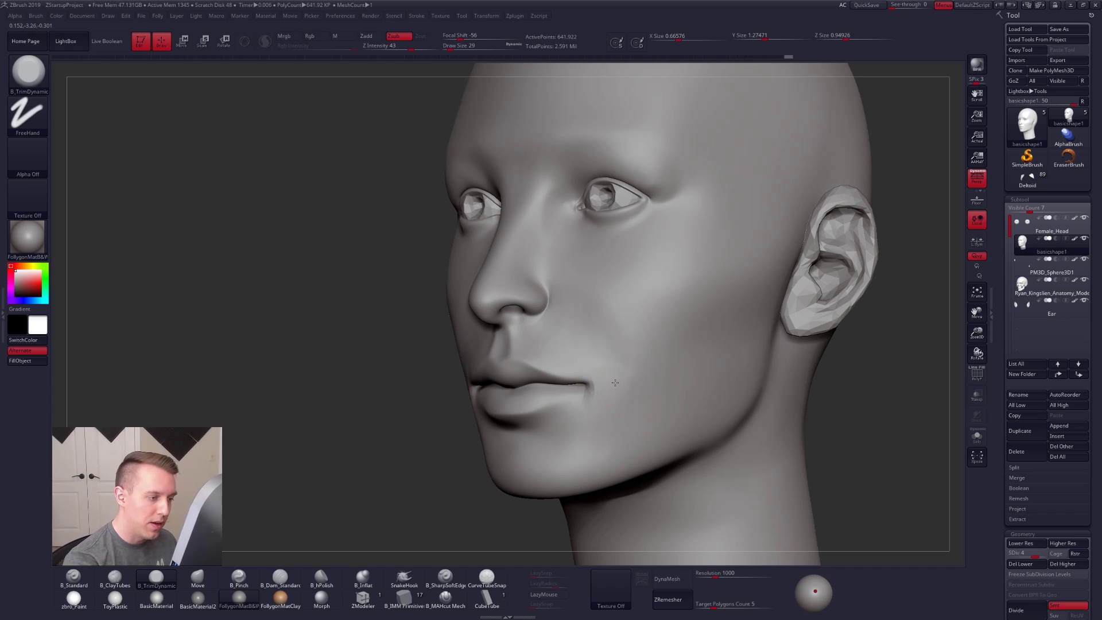
key(shift)
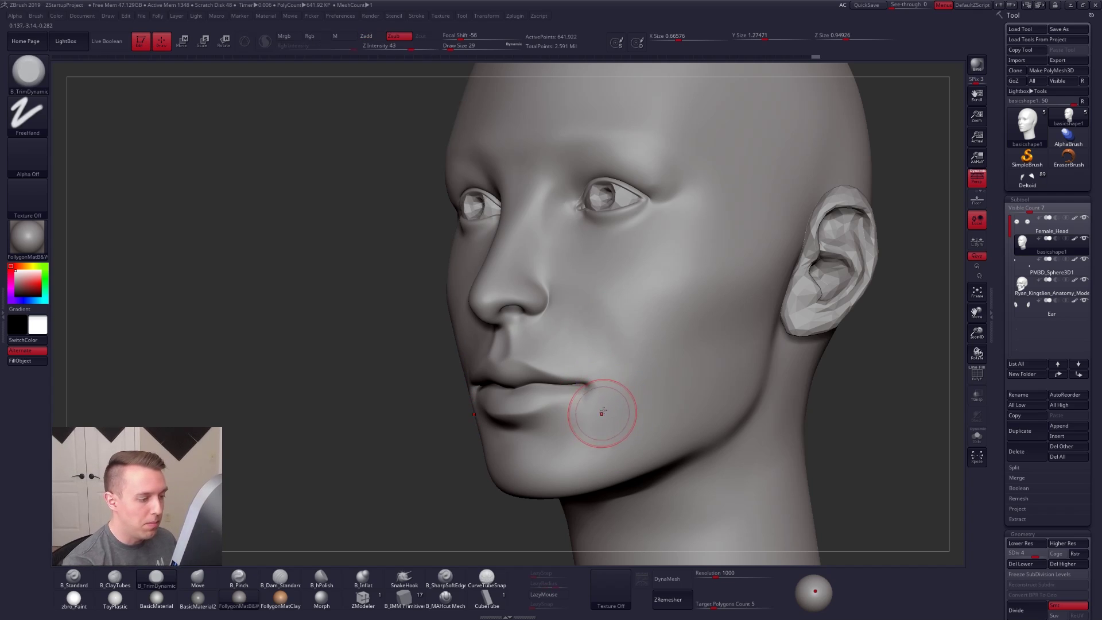
Switch to the B_SharpSoftEdge brush, turn on LazyMouse, and set the draw size to 9
click(451, 578)
click(552, 594)
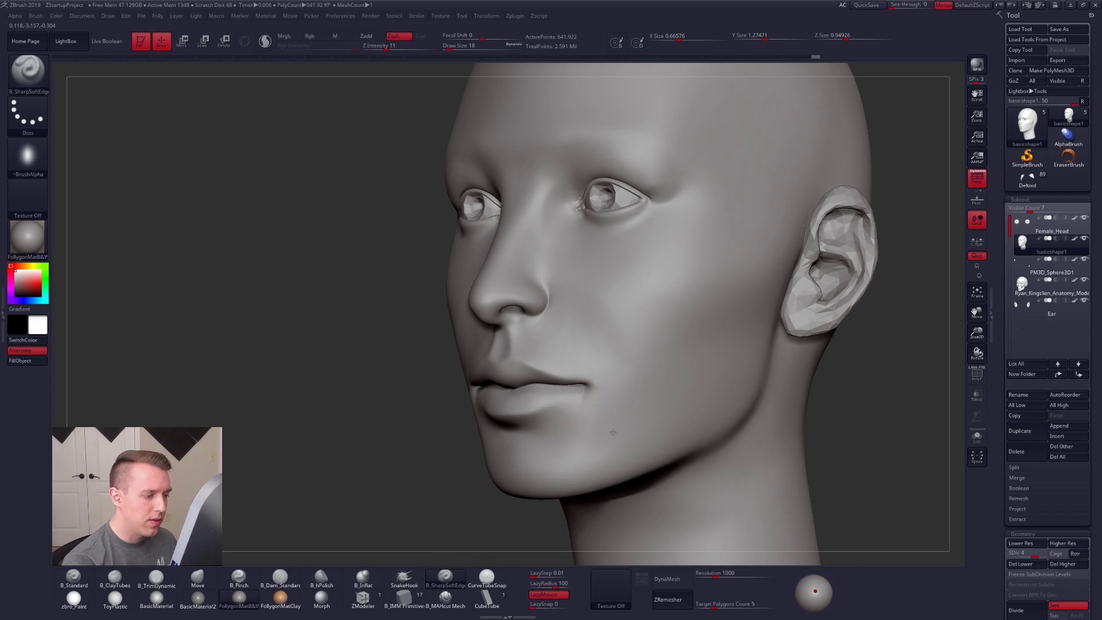
mouse_move(613, 433)
ctrl+right_down()
mouse_move(593, 398)
mouse_move(598, 381)
ctrl+right_up()
key(space)
drag(598, 382, 594, 383)
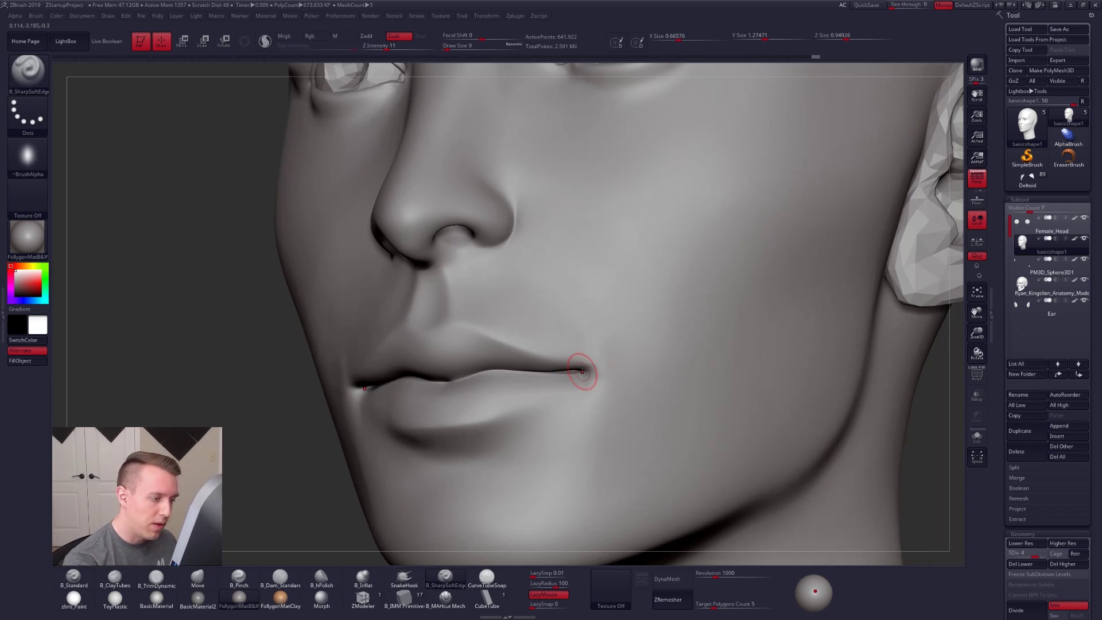
Carve a short crease downward from the mouth corner and rework it with the draw size set to 12
drag(607, 427, 599, 436)
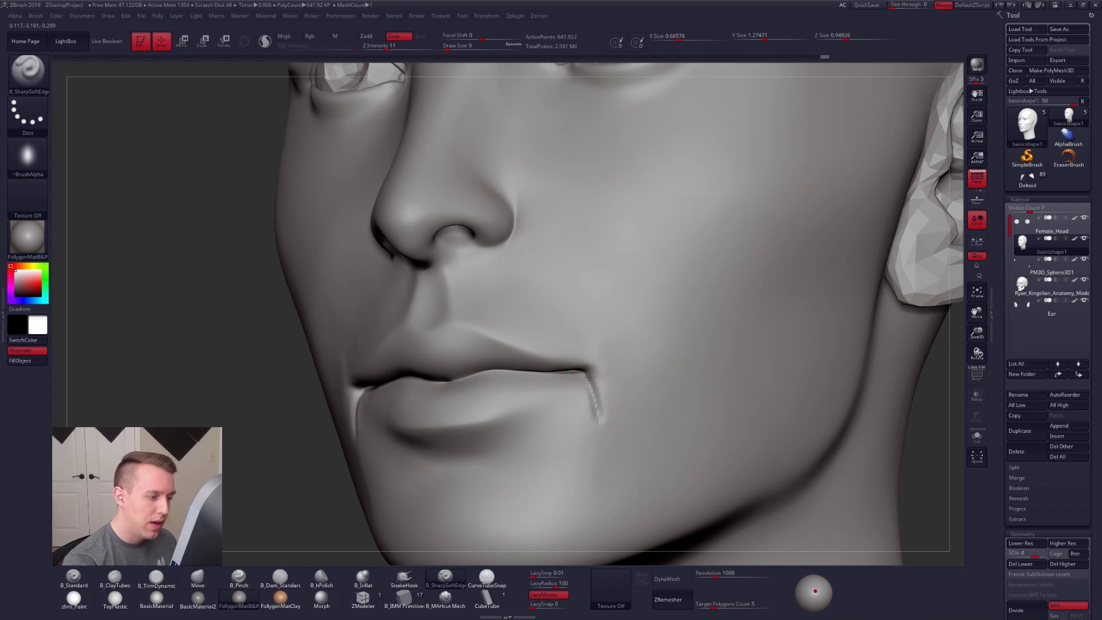
key(space)
drag(593, 393, 597, 393)
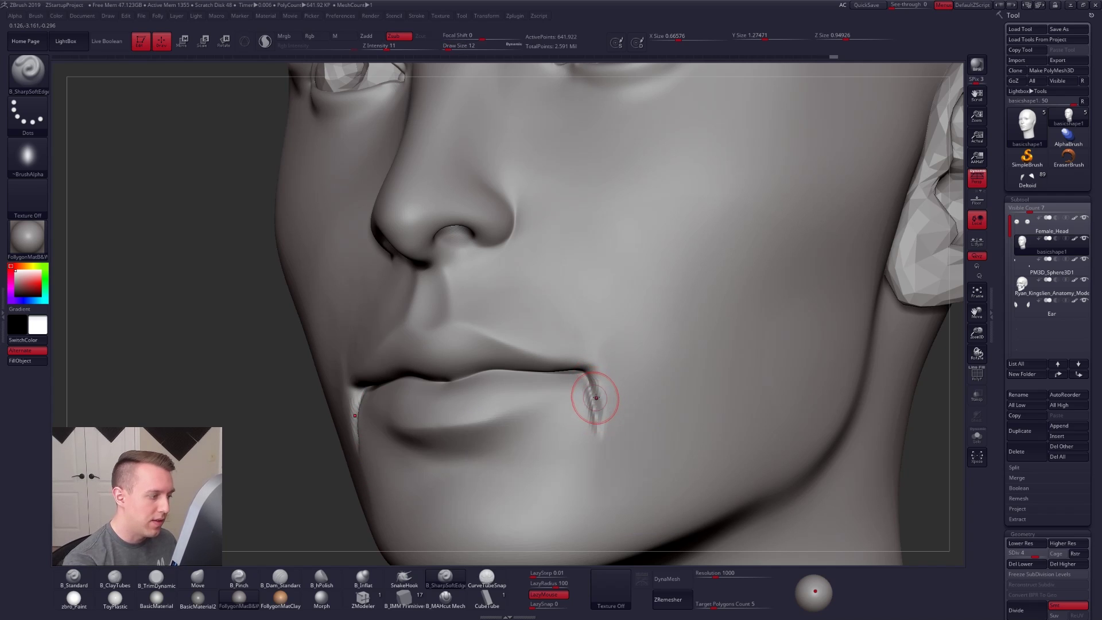
Rework the crease running downward from the mouth corner with the B_SharpSoftEdge brush
right_drag(595, 398, 593, 399)
key(space)
drag(593, 398, 598, 401)
right_drag(595, 400, 595, 425)
Switch to the Move brush at draw size 14 and adjust the shape of the crease below the mouth corner
key(4)
key(space)
drag(591, 426, 592, 414)
key(space)
key(space)
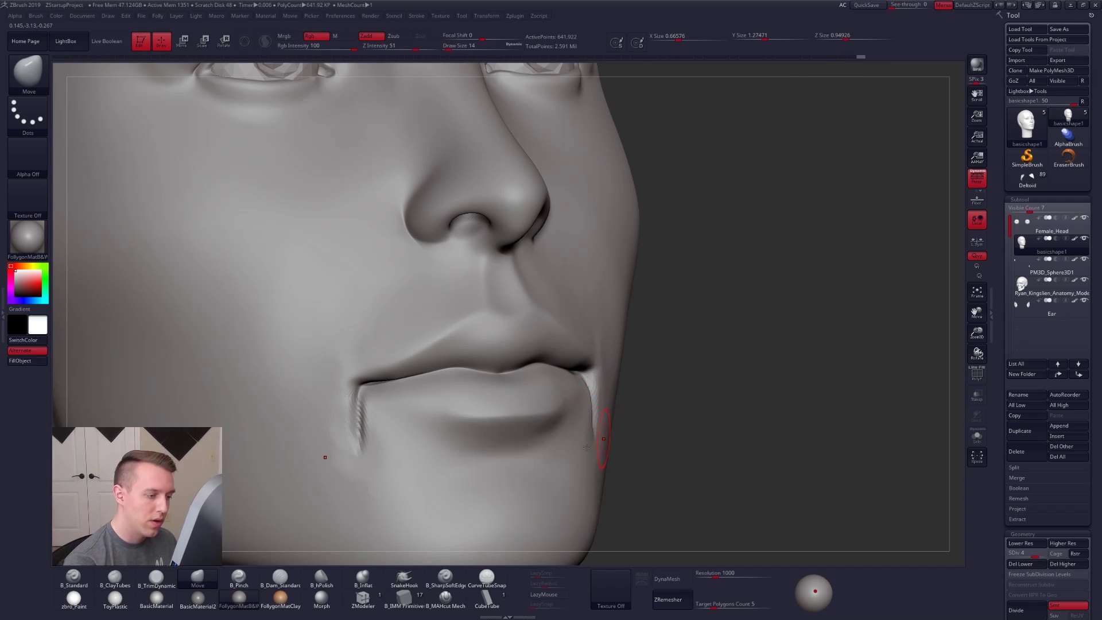
right_drag(586, 447, 511, 443)
Switch to B_ClayTubes at draw size 14 and build up and smooth the clay around the mouth corner
key(2)
mouse_move(563, 398)
alt+mouse_down()
mouse_move(561, 451)
mouse_move(547, 443)
alt+mouse_up()
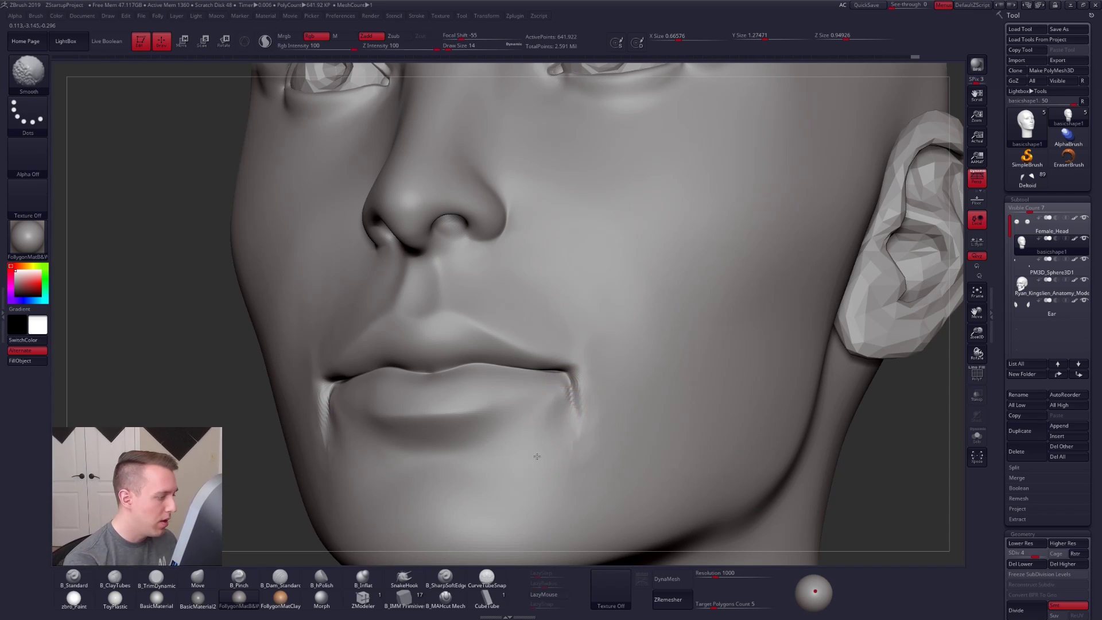
drag(560, 401, 529, 438)
mouse_move(544, 409)
mouse_down()
mouse_move(534, 455)
mouse_move(552, 421)
mouse_up()
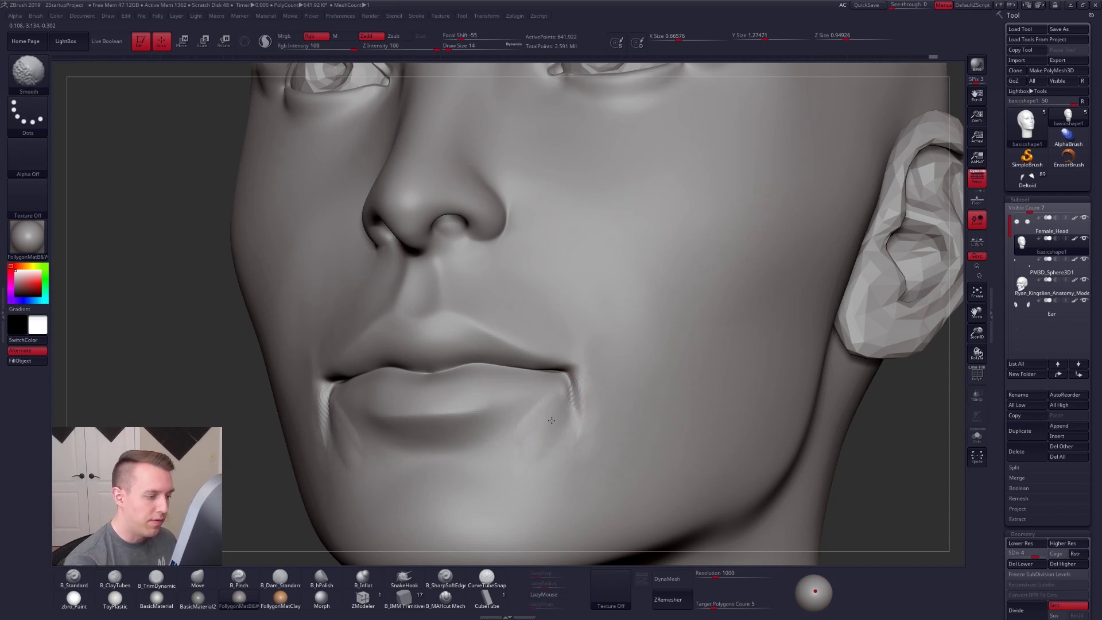
drag(591, 362, 588, 365)
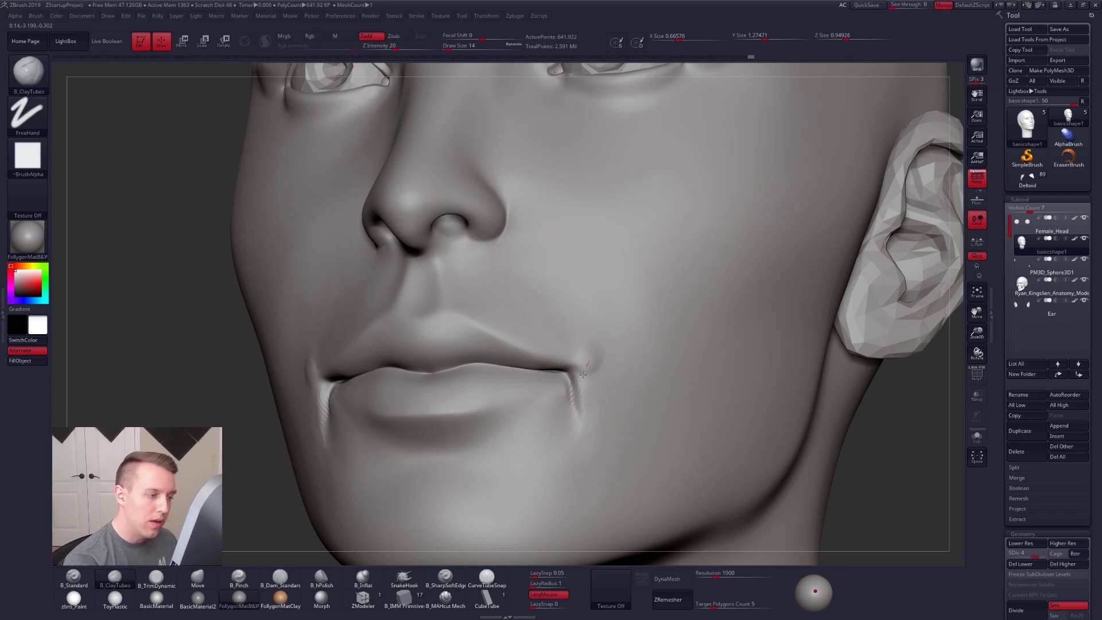
key(shift)
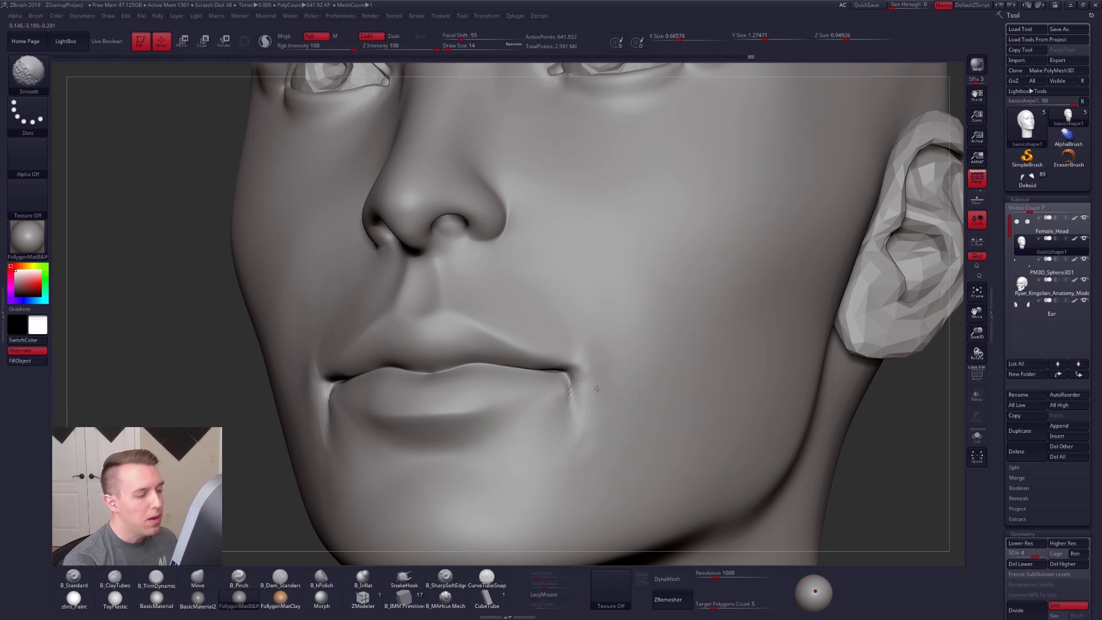
shift+drag(596, 388, 600, 402)
Set the draw size to 29, switch to B_TrimDynamic, and even out the surface beside the mouth corner
ctrl+right_drag(646, 425, 620, 405)
key(s)
drag(620, 406, 627, 410)
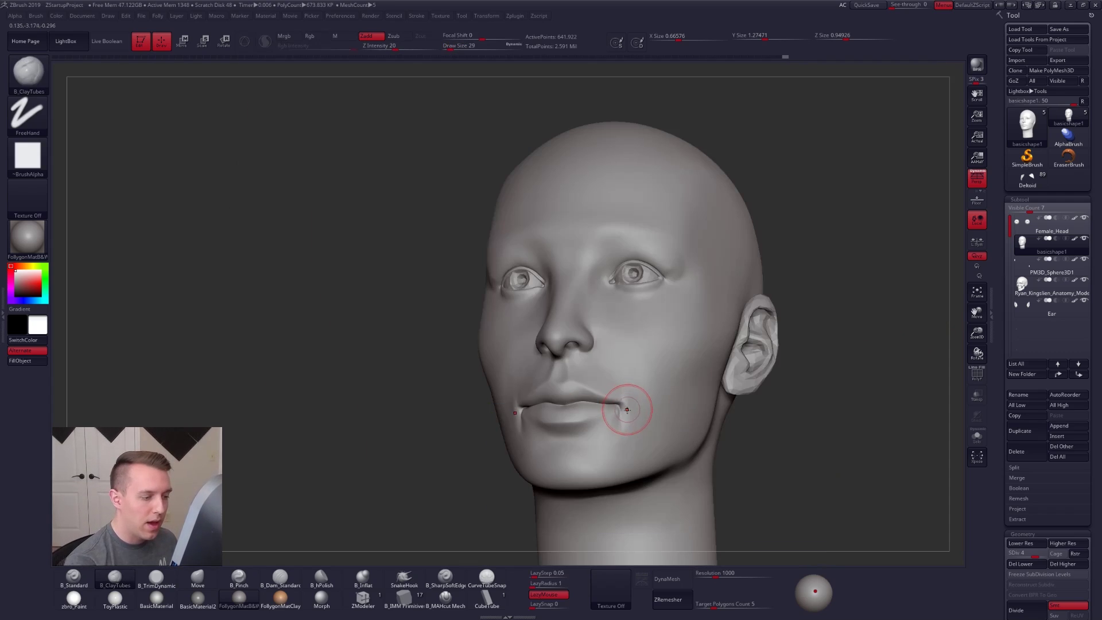
alt+right_drag(628, 409, 637, 433)
key(3)
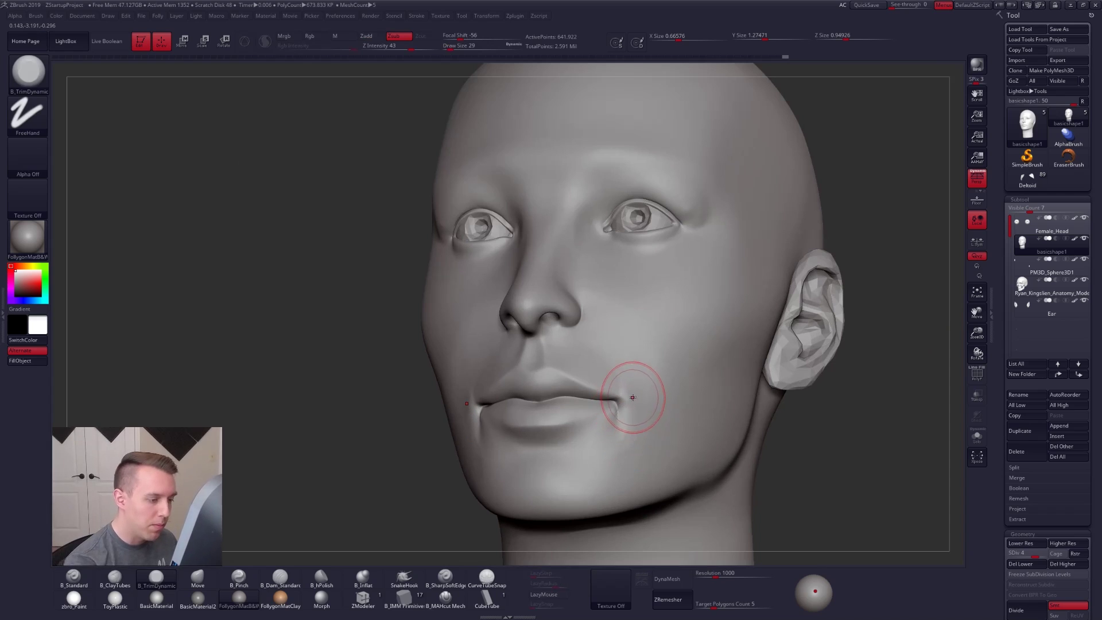
mouse_move(629, 435)
mouse_down()
mouse_move(638, 400)
mouse_move(629, 409)
mouse_up()
right_drag(629, 409, 681, 409)
key(space)
drag(638, 412, 615, 415)
key(space)
Switch to B_Pinch, tighten the crease at the mouth corner, and set the draw size to 43
ctrl+right_drag(615, 418, 671, 417)
key(5)
key(space)
drag(638, 440, 635, 440)
mouse_move(621, 398)
mouse_down()
mouse_move(627, 436)
mouse_move(618, 441)
mouse_up()
key(space)
mouse_move(635, 432)
right_down()
mouse_move(687, 420)
mouse_move(684, 497)
mouse_move(585, 485)
right_up()
key(space)
drag(612, 428, 633, 425)
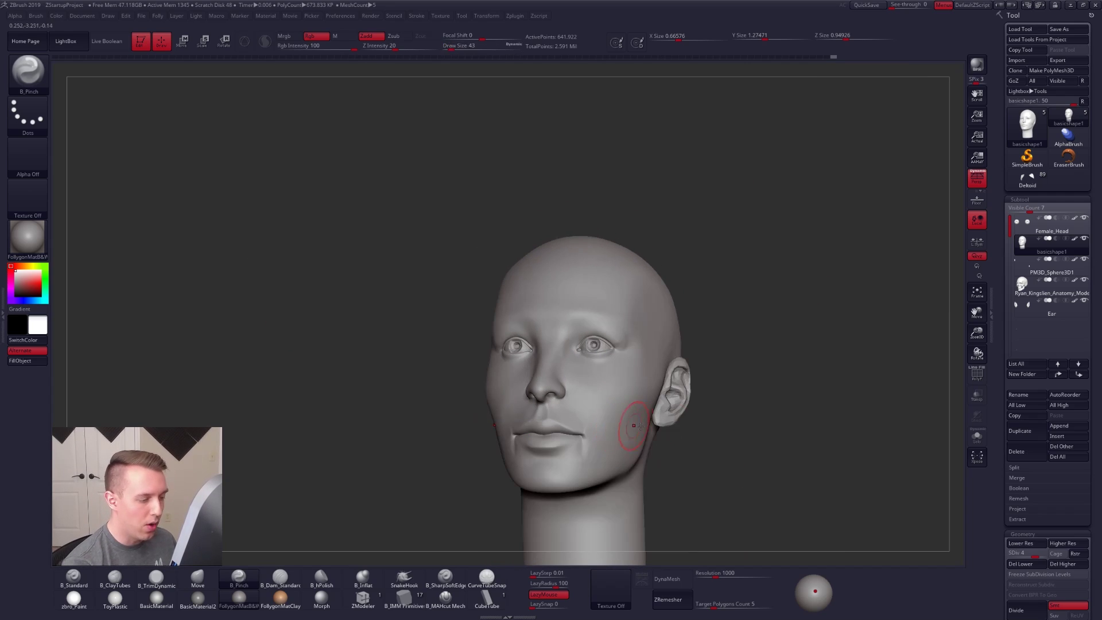
Set the B_Pinch draw size to 25 and pinch the fold above the outer eye corner
mouse_move(815, 585)
mouse_move(651, 439)
shift+right_down()
mouse_move(694, 455)
mouse_move(628, 451)
mouse_move(618, 379)
shift+right_up()
key(space)
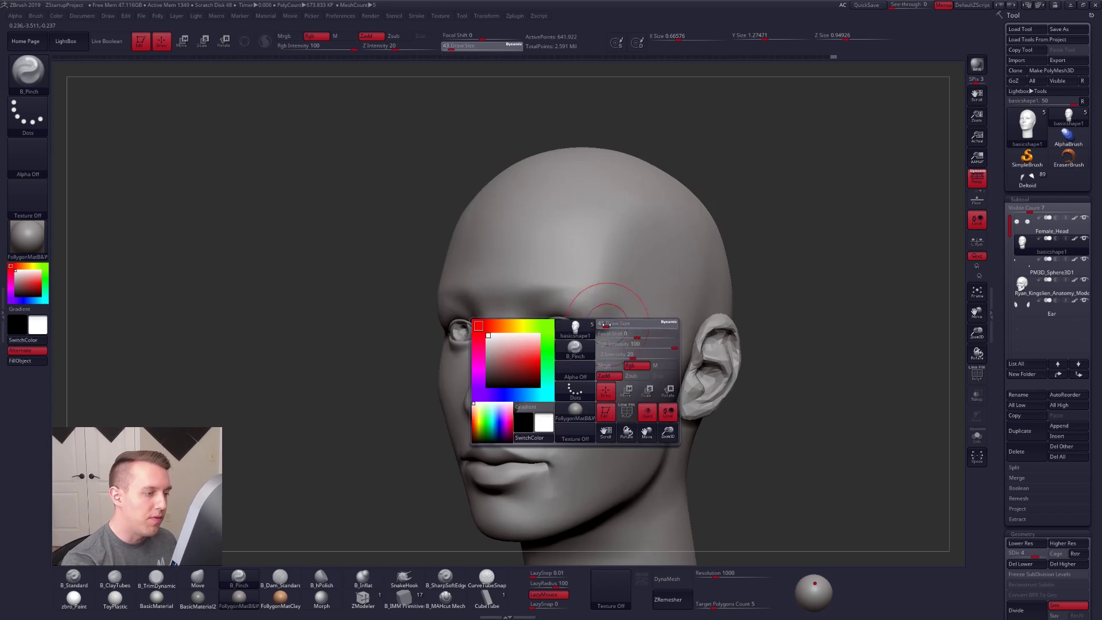
ctrl+right_drag(573, 295, 599, 318)
key(space)
drag(599, 317, 598, 310)
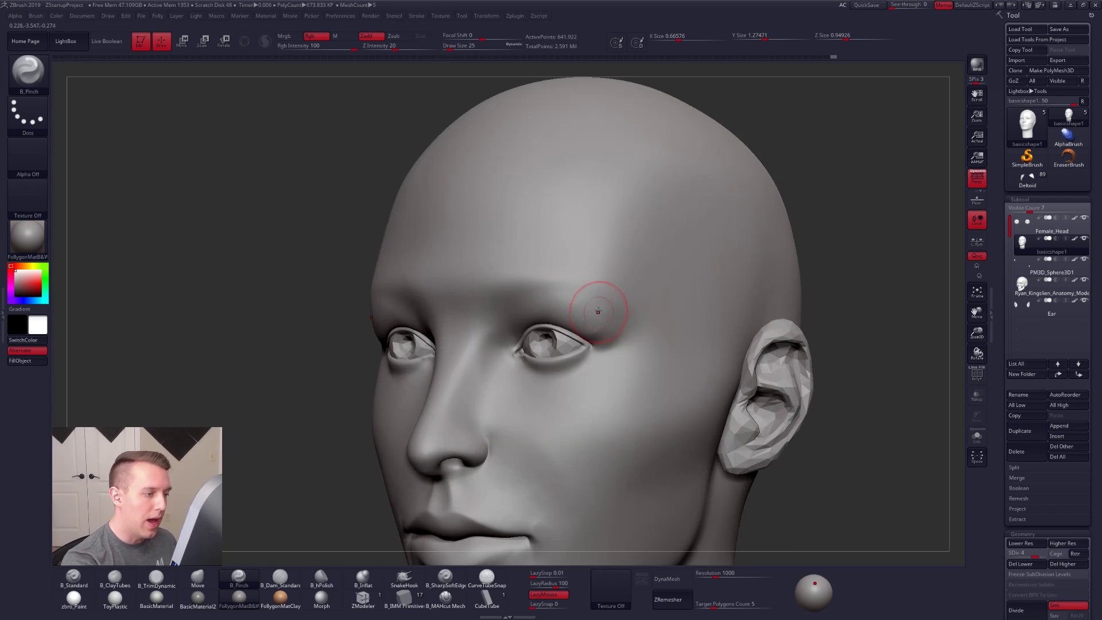
right_drag(603, 318, 619, 339)
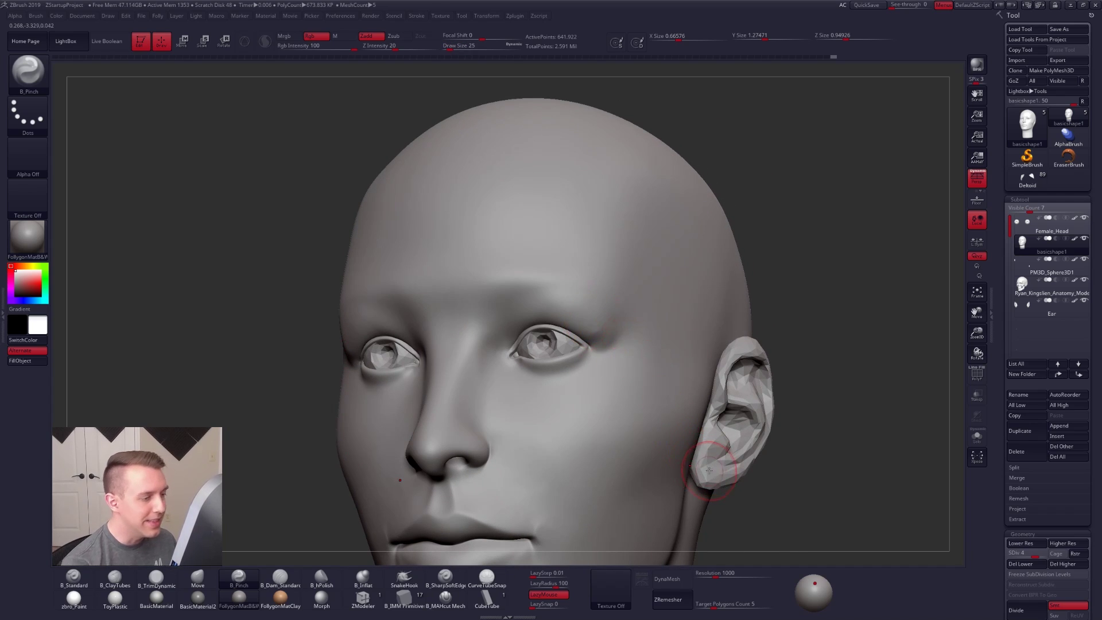
Examine the head's wireframe and polygroups, leaving the wireframe display off
key(shift+f)
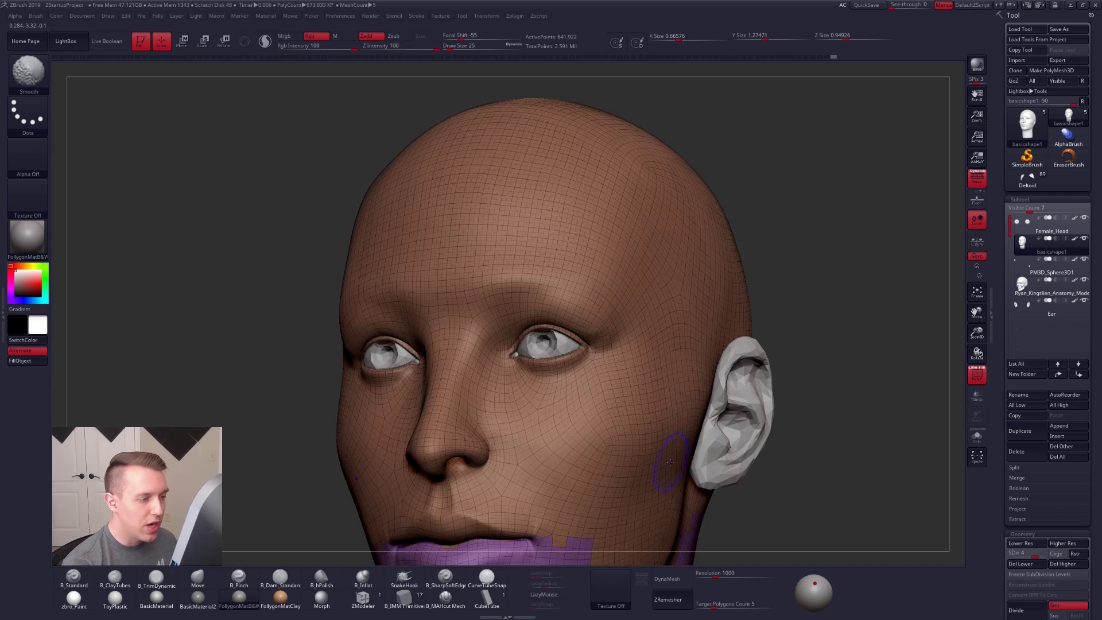
key(shift+f)
key(shift+f)
key(shift+f)
key(shift+f)
key(shift+f)
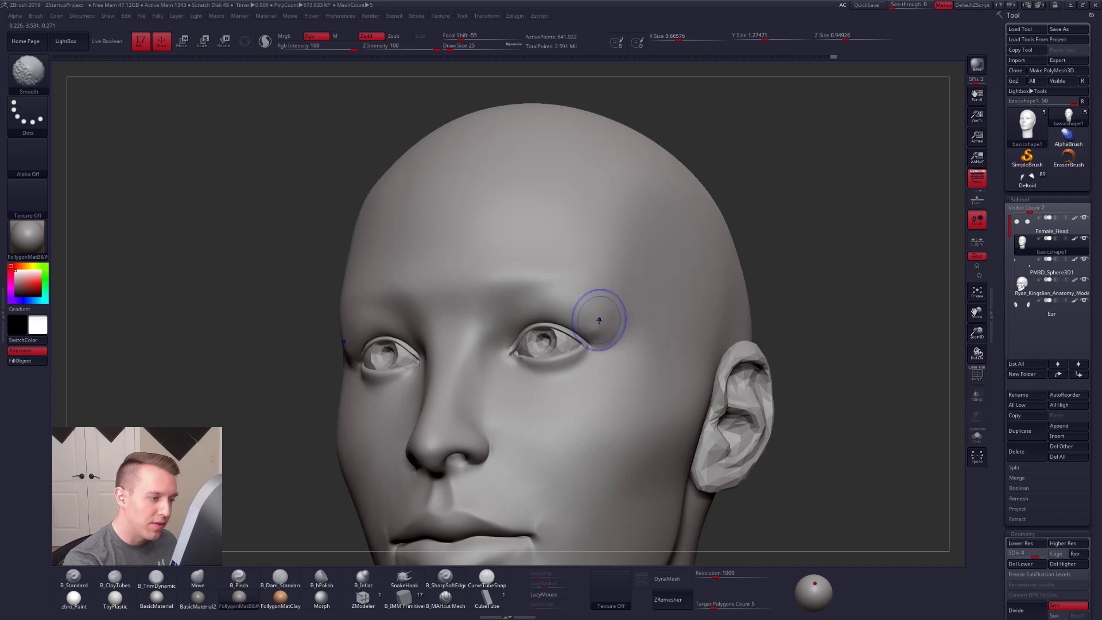
Shape the outer brow and eyelid fold with B_TrimDynamic and B_ClayTubes at draw size 25
mouse_move(599, 320)
right_down()
mouse_move(596, 298)
mouse_move(603, 312)
mouse_move(593, 315)
right_up()
key(3)
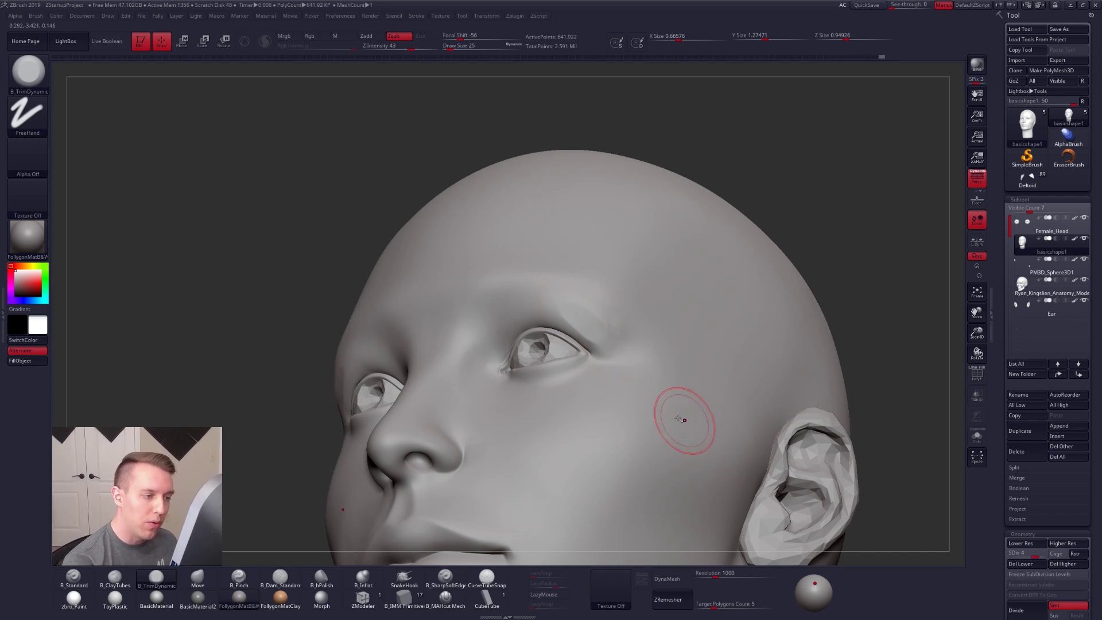
key(2)
right_drag(635, 433, 639, 394)
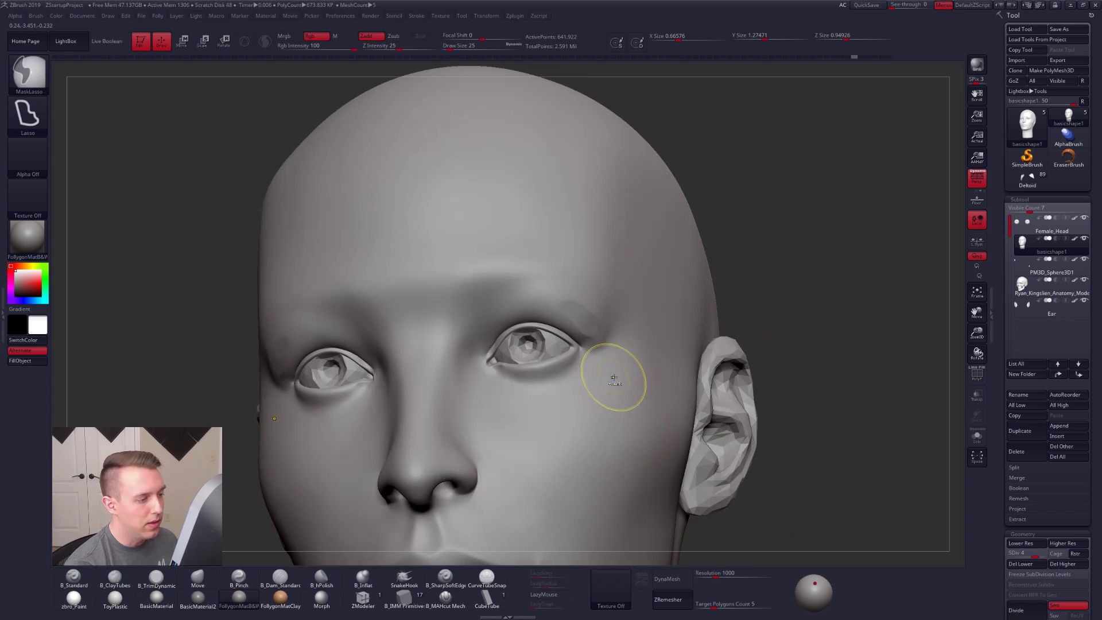
mouse_move(606, 369)
right_down()
mouse_move(581, 374)
mouse_move(612, 364)
right_up()
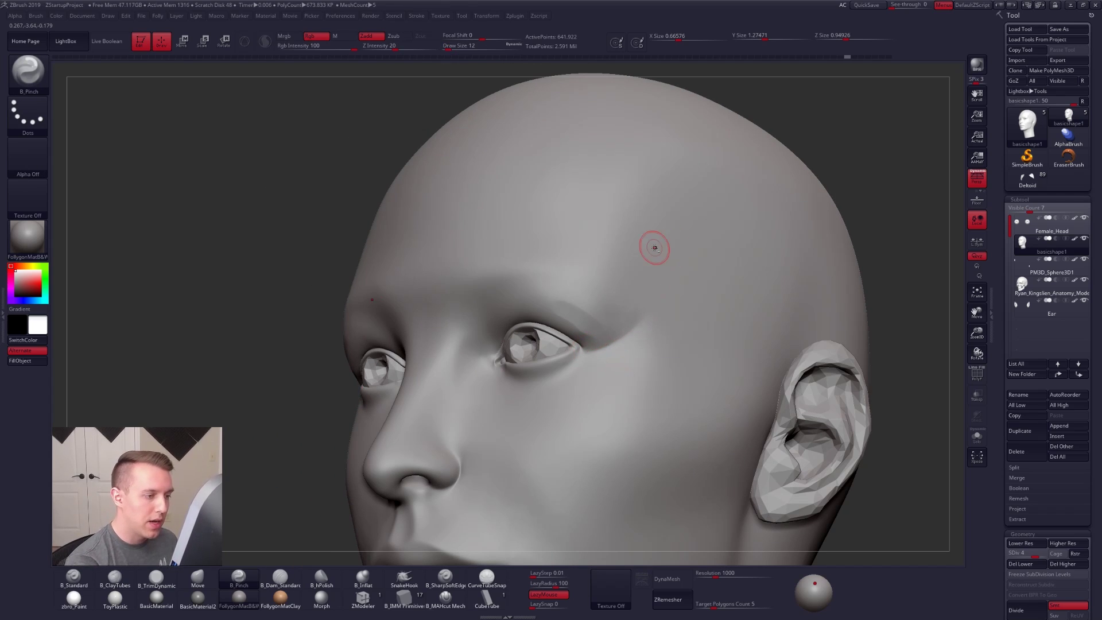
Switch back to B_TrimDynamic at draw size 25 and flatten the clay beyond the outer eye corner
mouse_move(655, 247)
right_down()
mouse_move(637, 390)
mouse_move(574, 356)
right_up()
key(b)
key(t)
key(d)
key(space)
key(space)
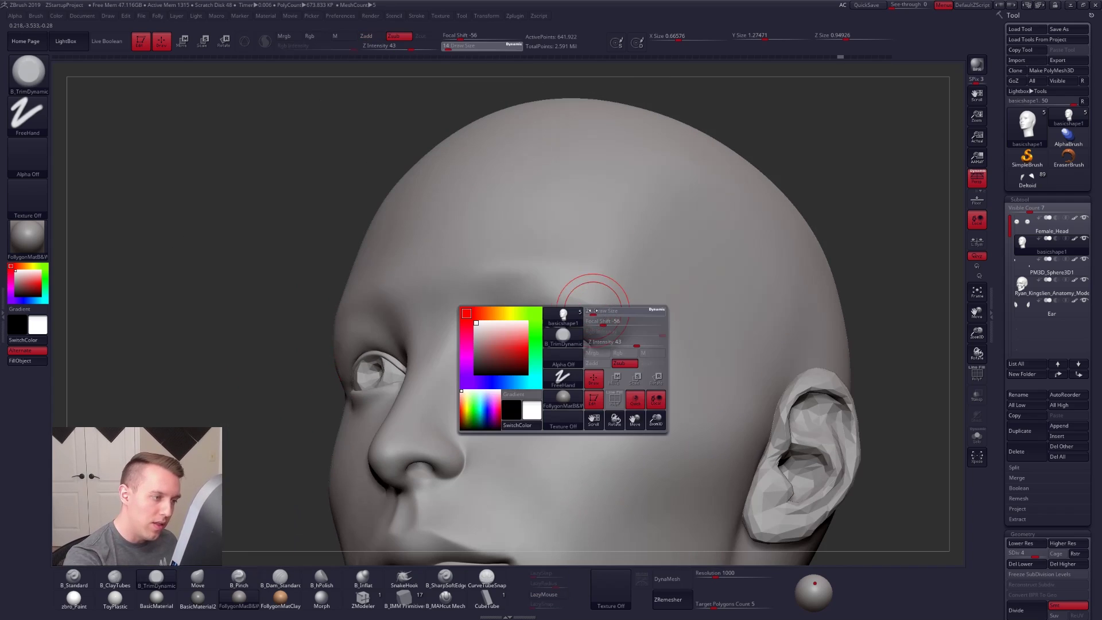
drag(593, 311, 598, 315)
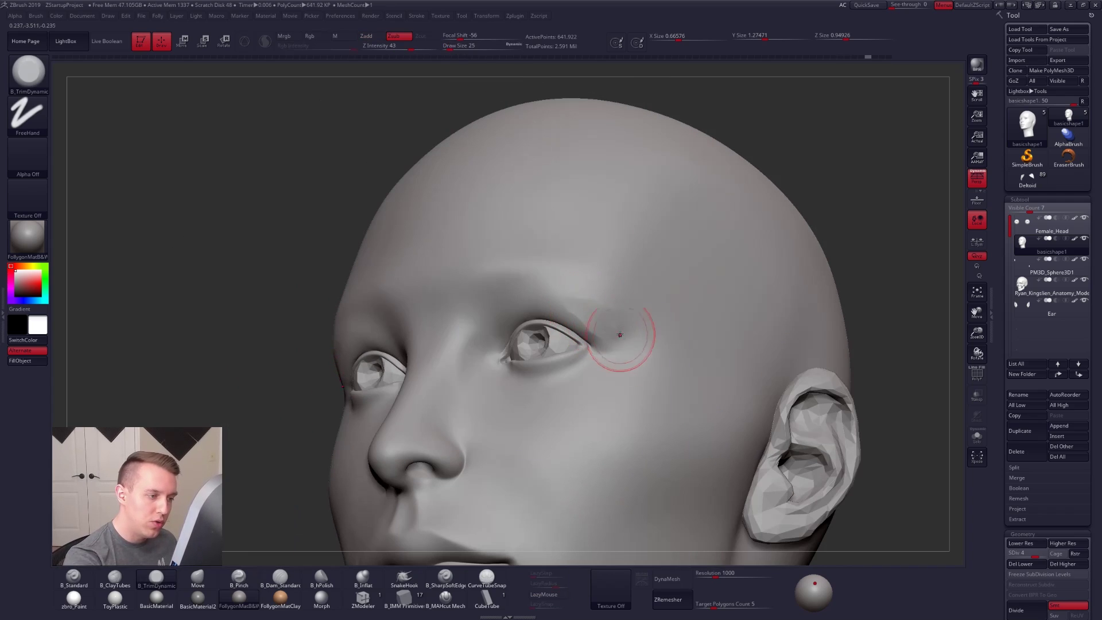
Smooth the area beside the outer eye corner at lower subdivision levels and return the head to level 5
key(shift+d)
key([)
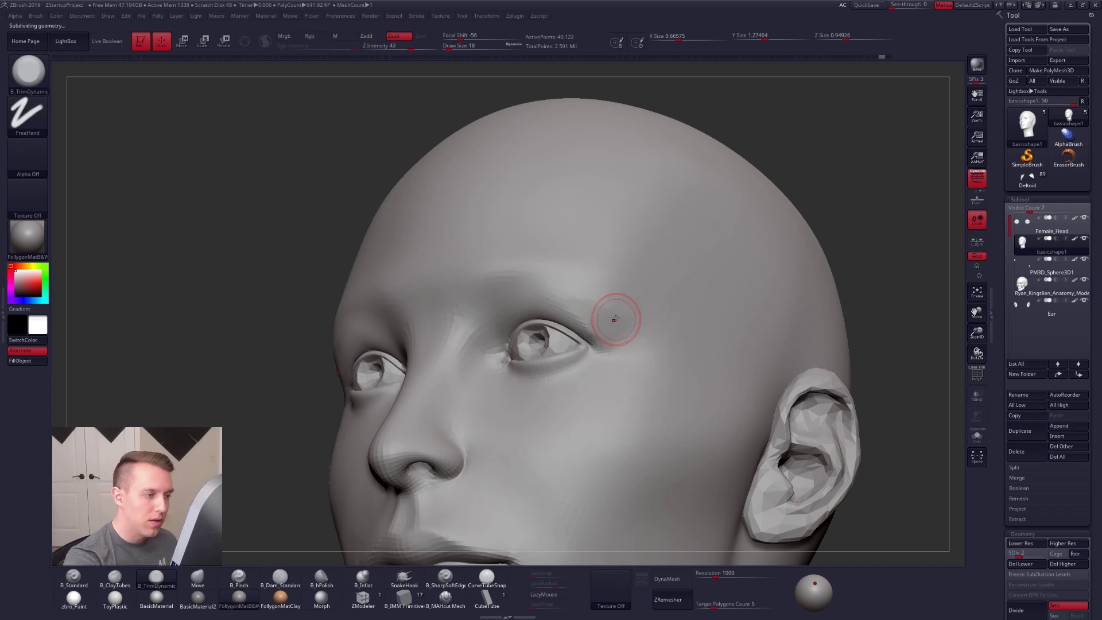
key(shift)
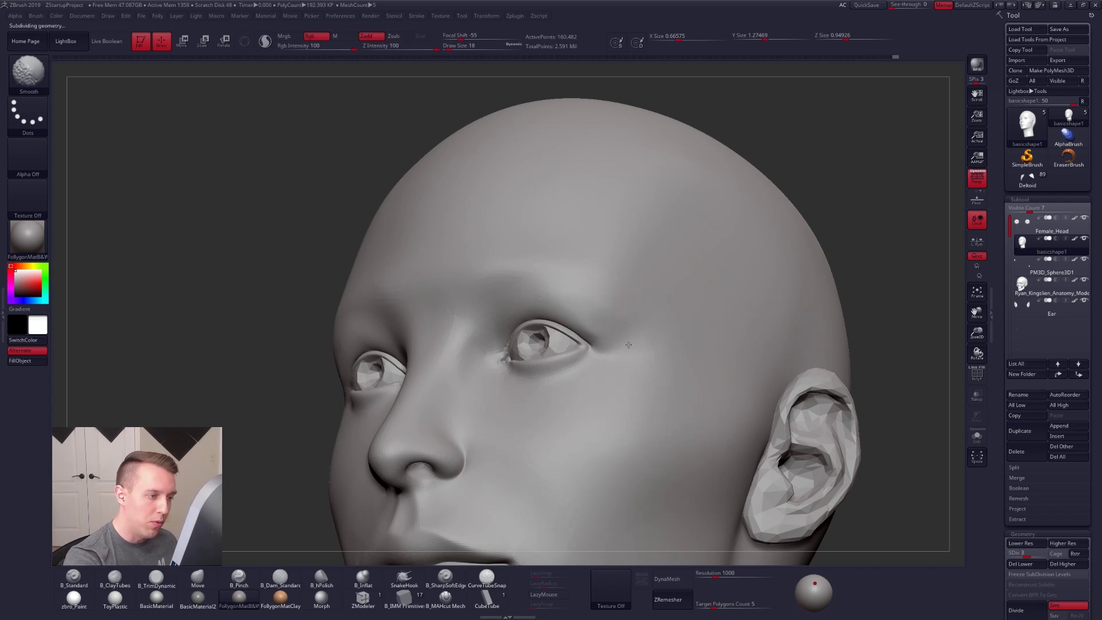
mouse_move(644, 351)
right_down()
mouse_move(602, 362)
mouse_move(670, 398)
mouse_move(673, 409)
mouse_move(647, 386)
mouse_move(634, 438)
mouse_move(637, 407)
mouse_move(560, 393)
mouse_move(637, 413)
mouse_move(646, 372)
right_up()
key(d)
key(d)
Switch to the Move brush at draw size 29 and view the whole head
key(b)
key(m)
key(v)
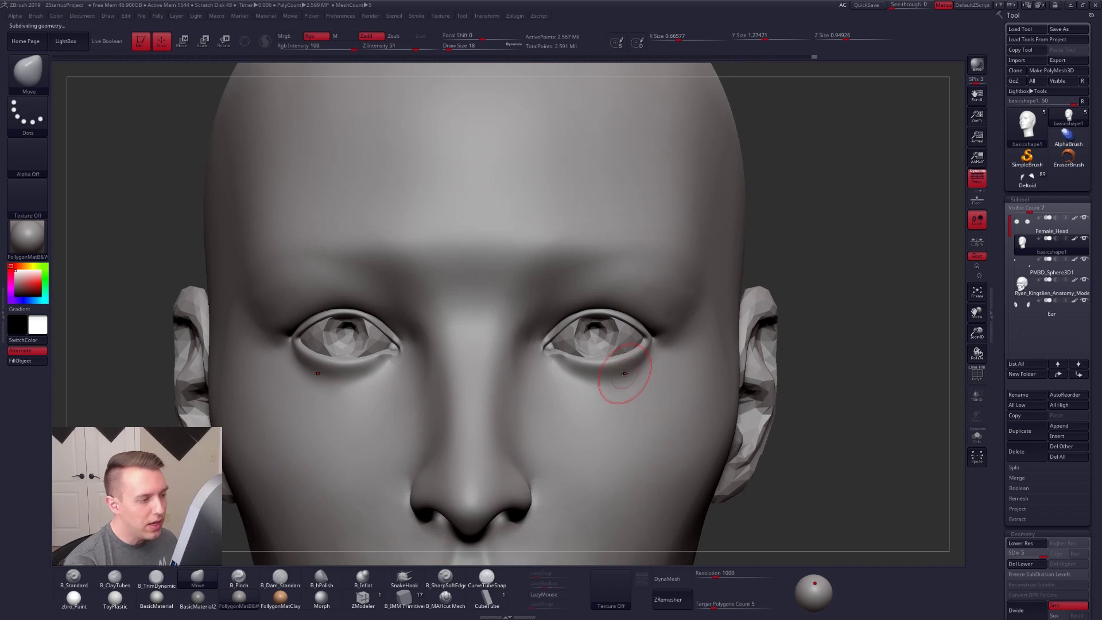
key(space)
drag(630, 397, 636, 397)
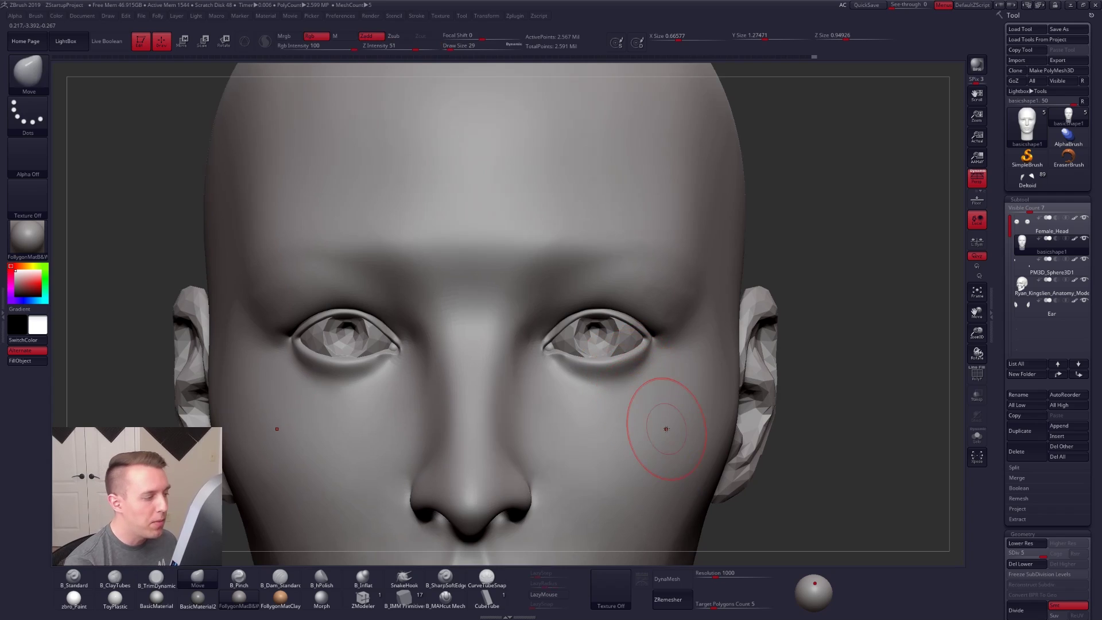
key(f)
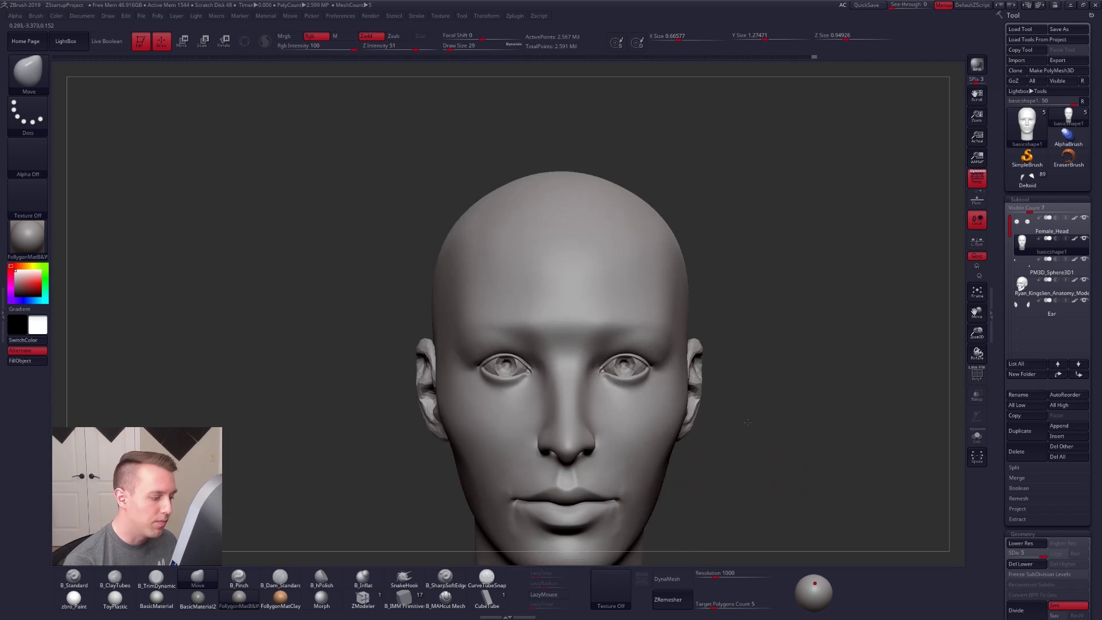
right_drag(700, 450, 721, 465)
Drop the head to subdivision level 3, soften the mouth corner, and return to level 5
key(shift+d)
key(shift+d)
right_drag(608, 411, 583, 389)
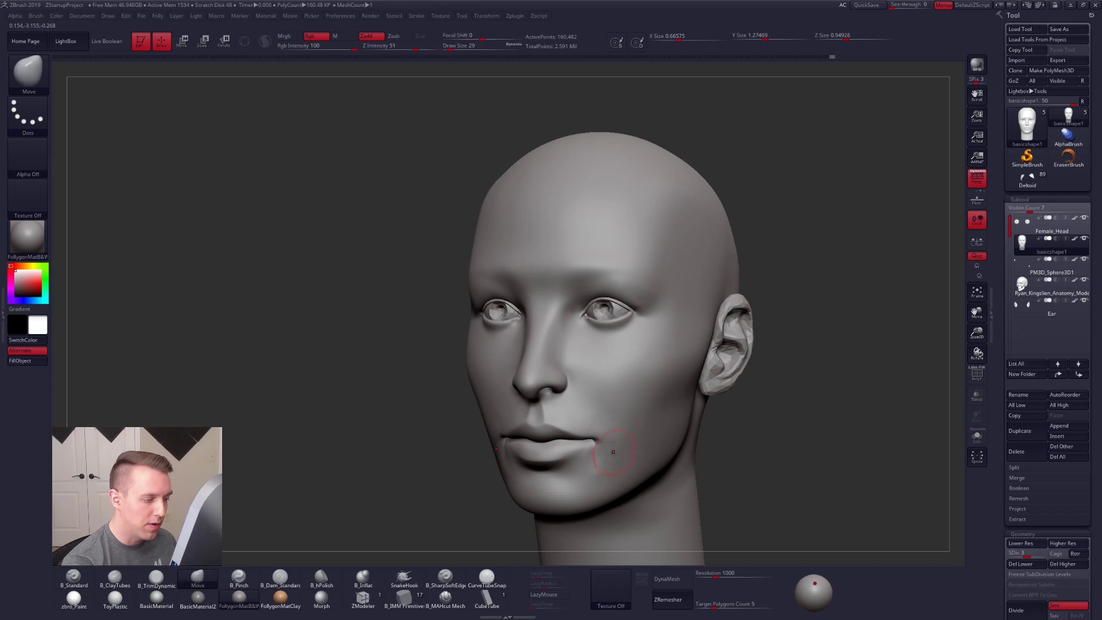
key(d)
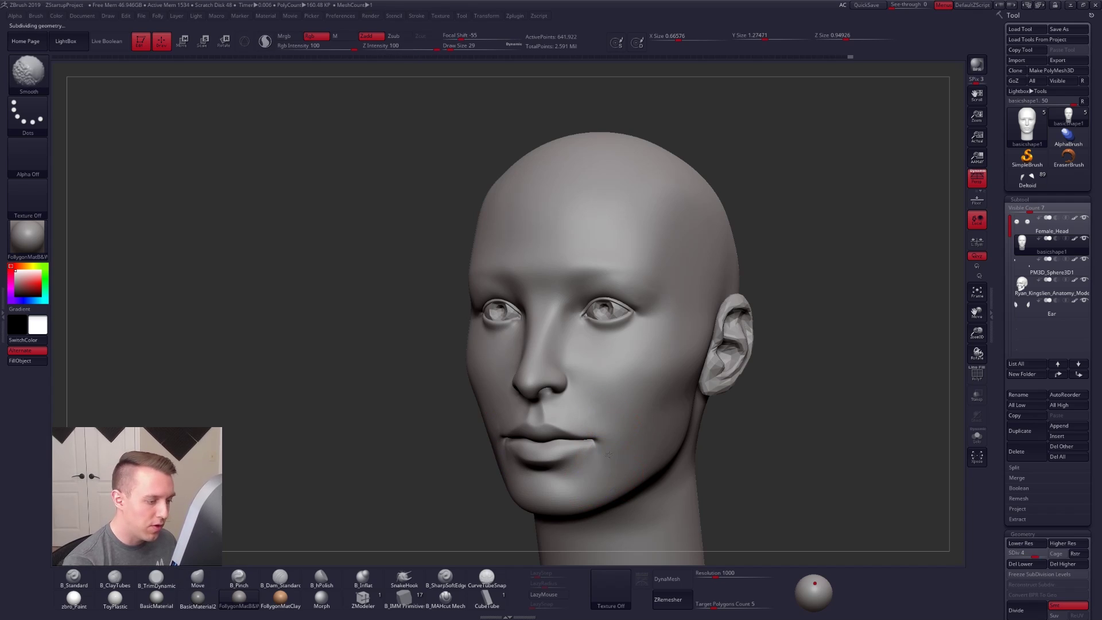
key(d)
Set the draw size to 25 and examine the upper eyelids from the front, isolating the head briefly
mouse_move(607, 337)
shift+right_down()
mouse_move(638, 333)
mouse_move(585, 340)
shift+right_up()
key(space)
click(598, 304)
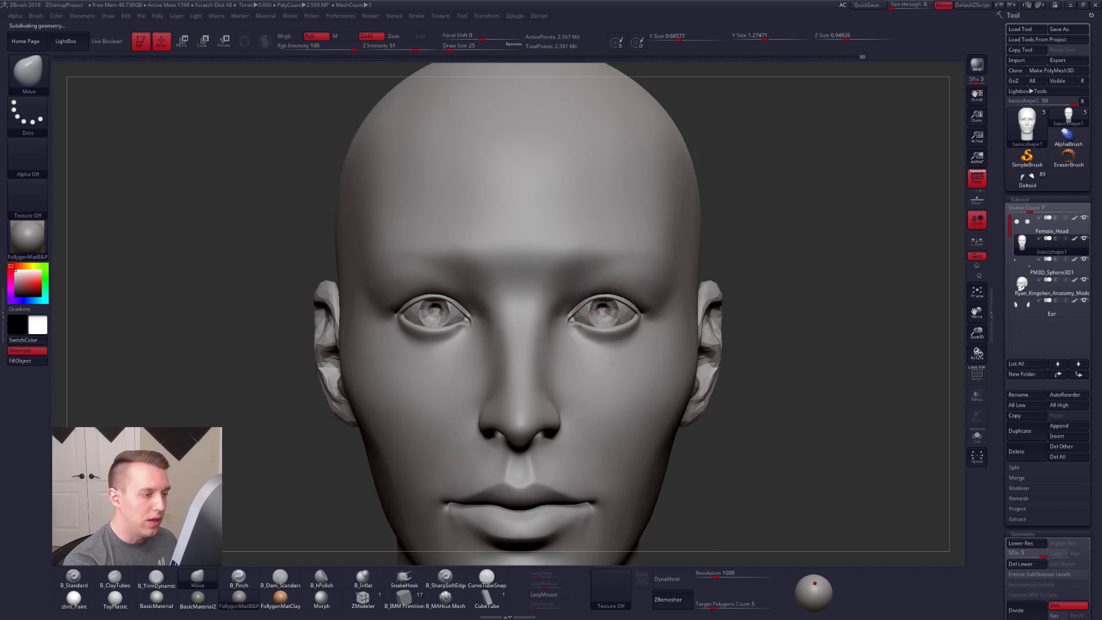
key(ctrl)
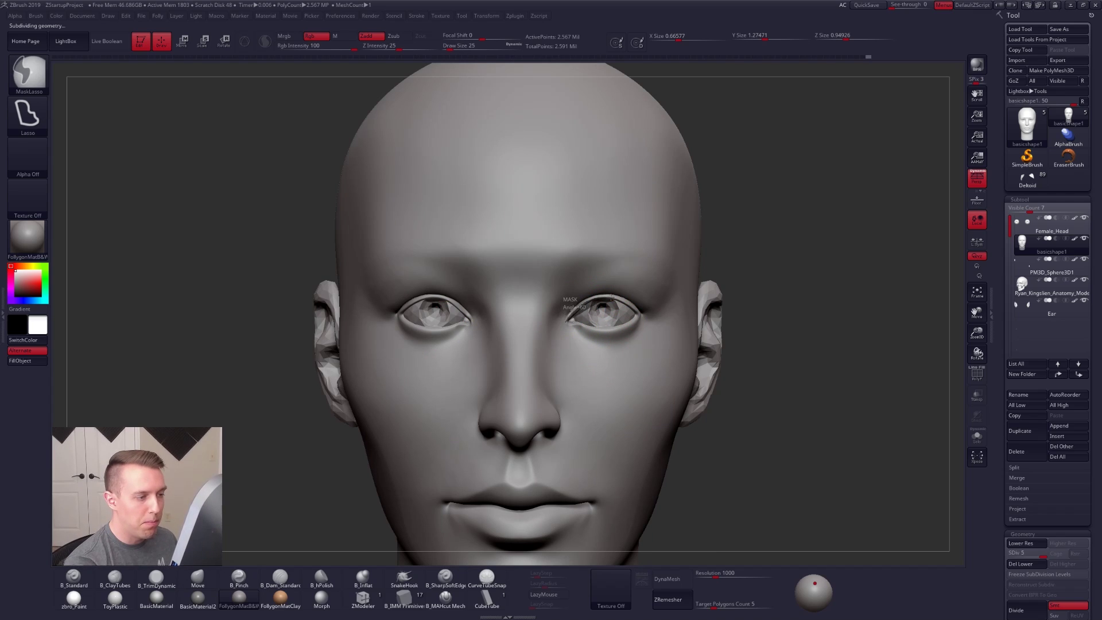
ctrl+drag(611, 296, 638, 316)
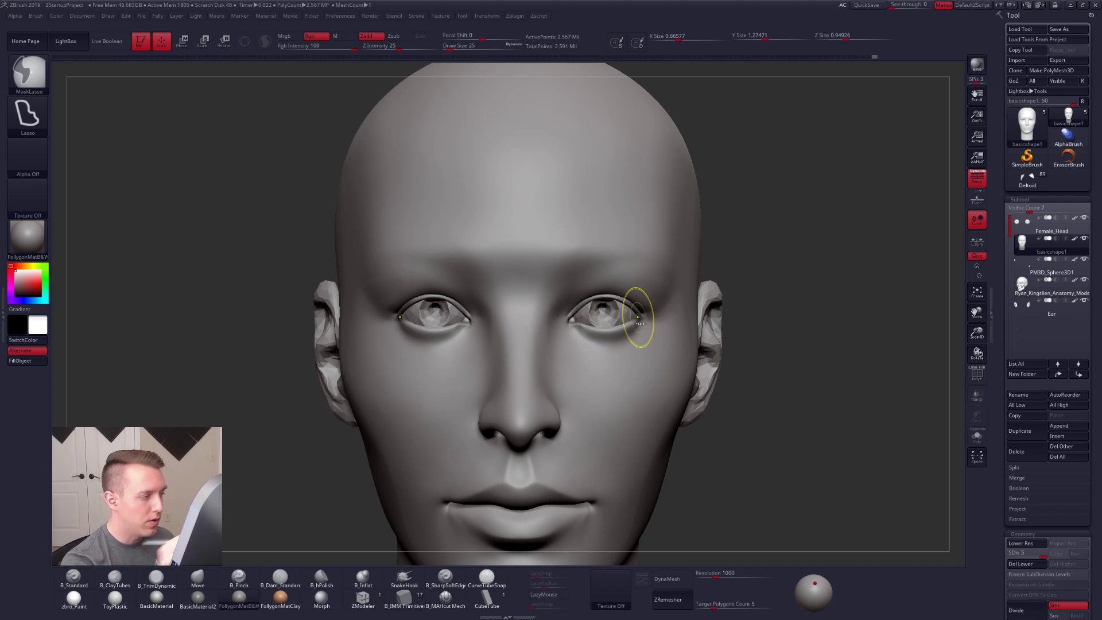
key(shift+f)
key(shift+f)
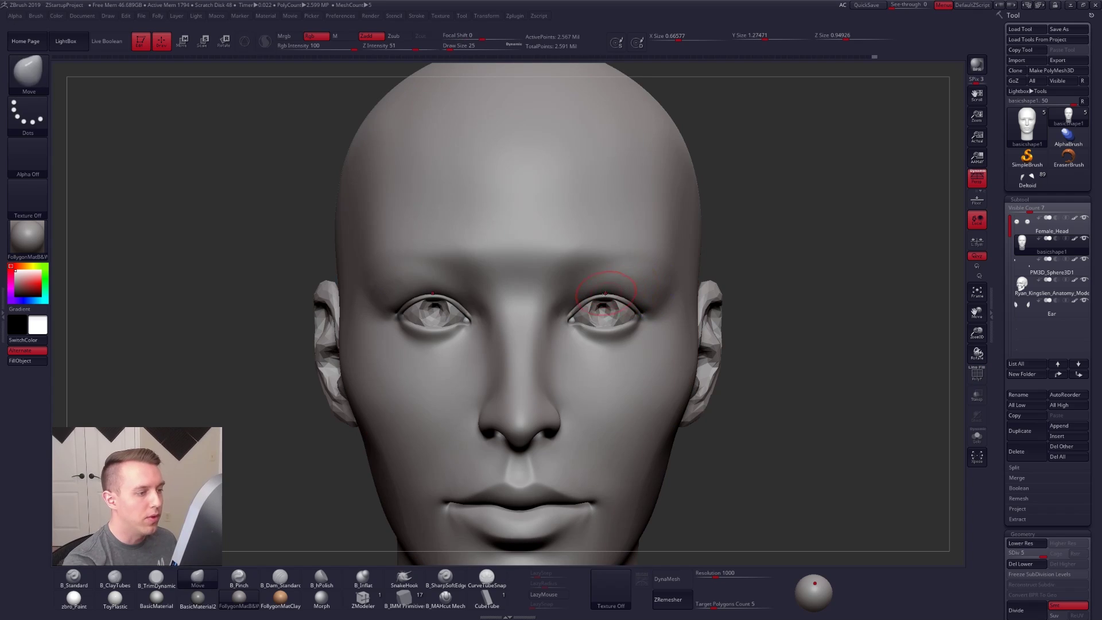
key(alt+s)
ctrl+drag(561, 322, 724, 324)
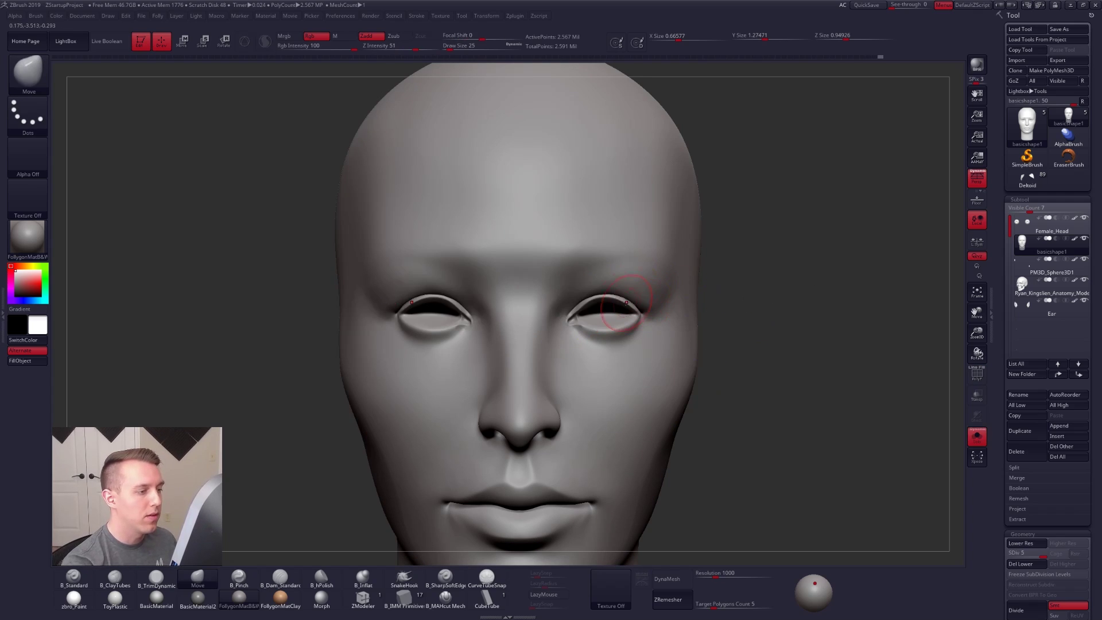
key(alt+s)
Set the Move brush's draw size to 18 and lower the head to subdivision level 1
ctrl+right_drag(601, 297, 594, 318)
key(space)
drag(583, 310, 579, 305)
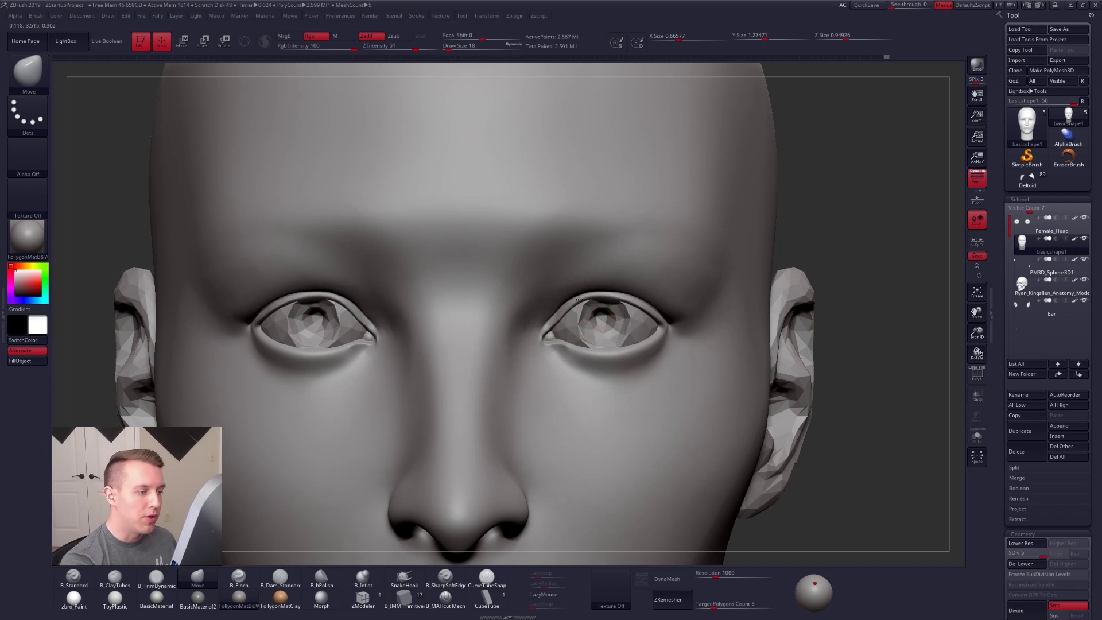
key(shift+d)
key(shift+d)
key(shift+d)
key(shift+d)
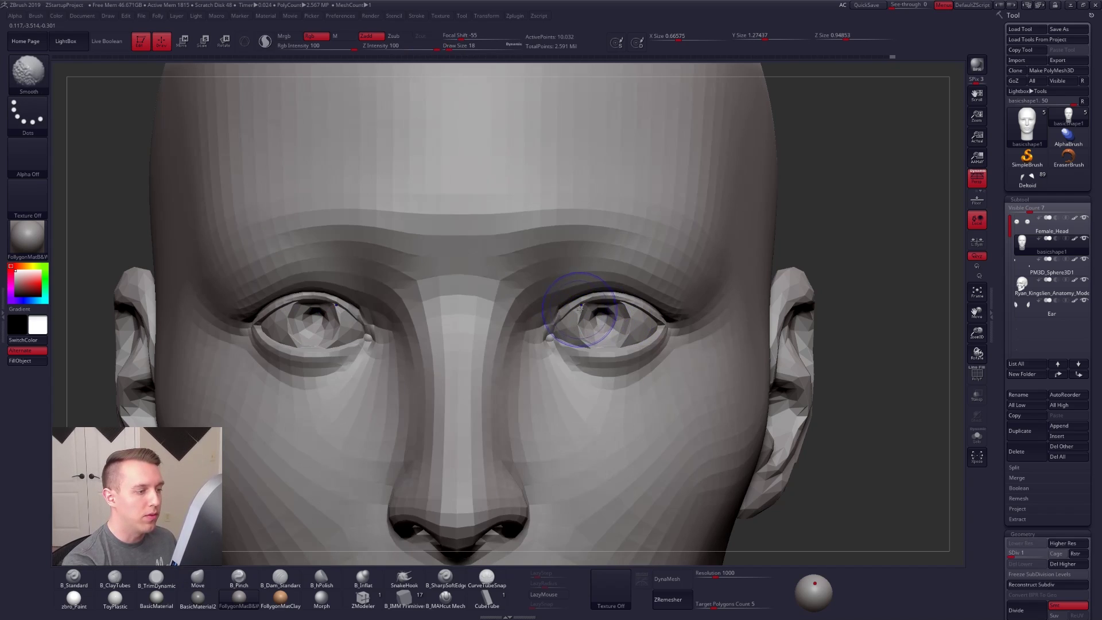
Adjust the inner upper eyelid with the Move brush at draw size 21 and return the head to subdivision level 5
key(space)
drag(579, 310, 576, 316)
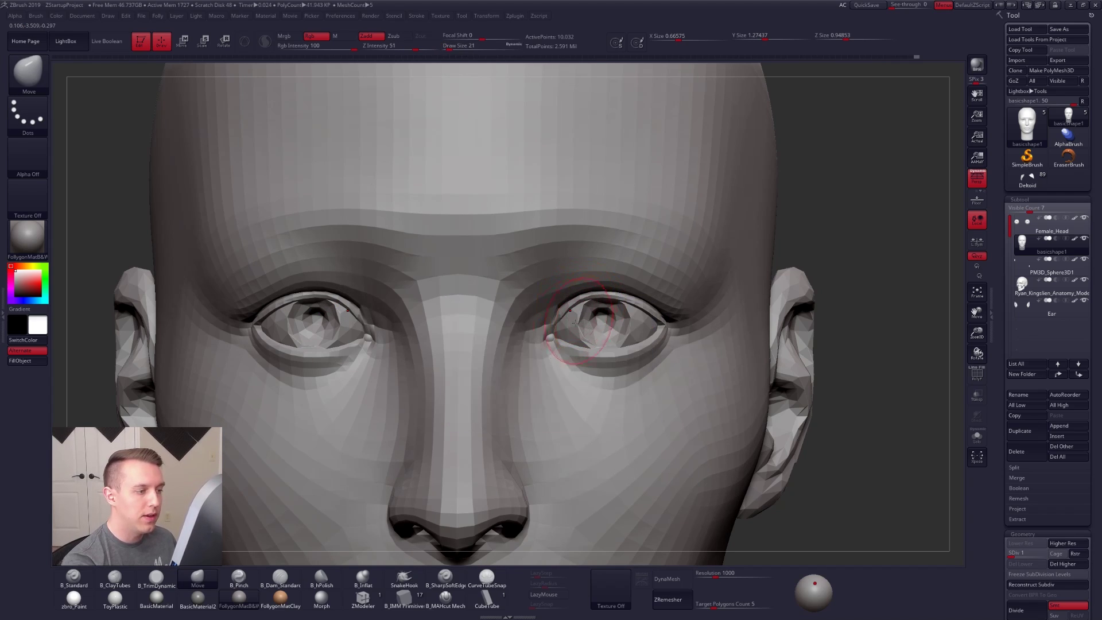
key(ctrl)
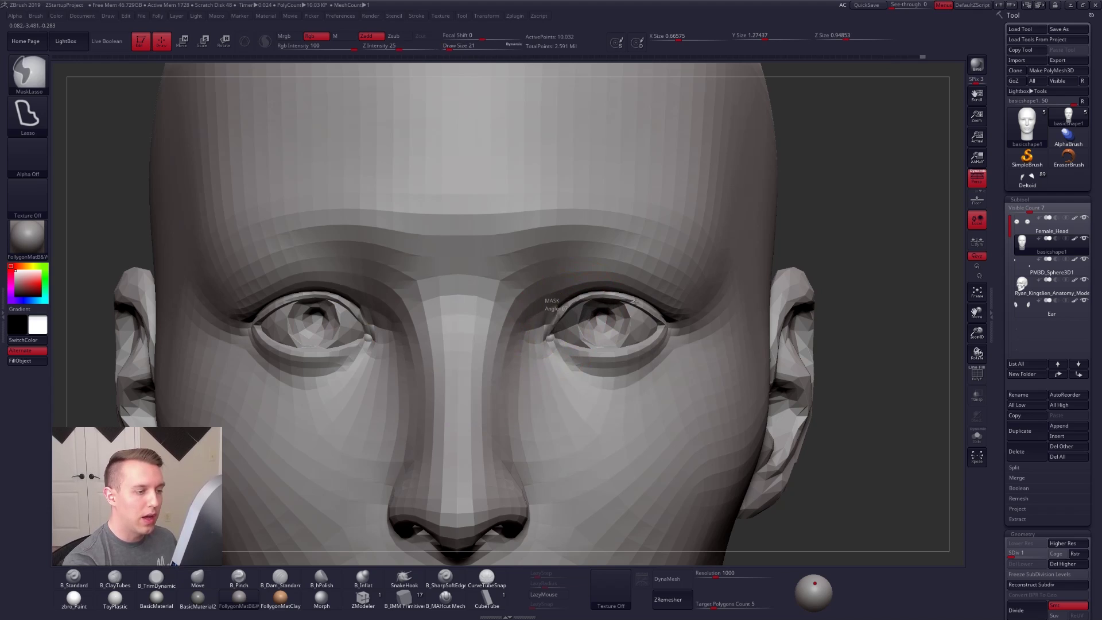
ctrl+drag(634, 300, 660, 330)
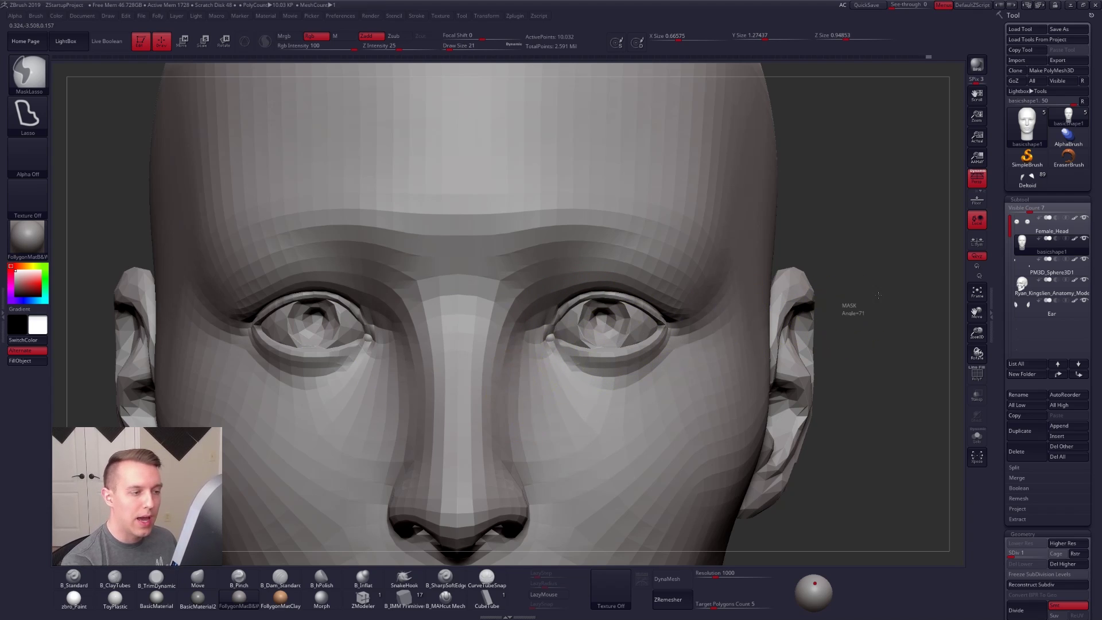
key(d)
key(d)
key(d)
key(d)
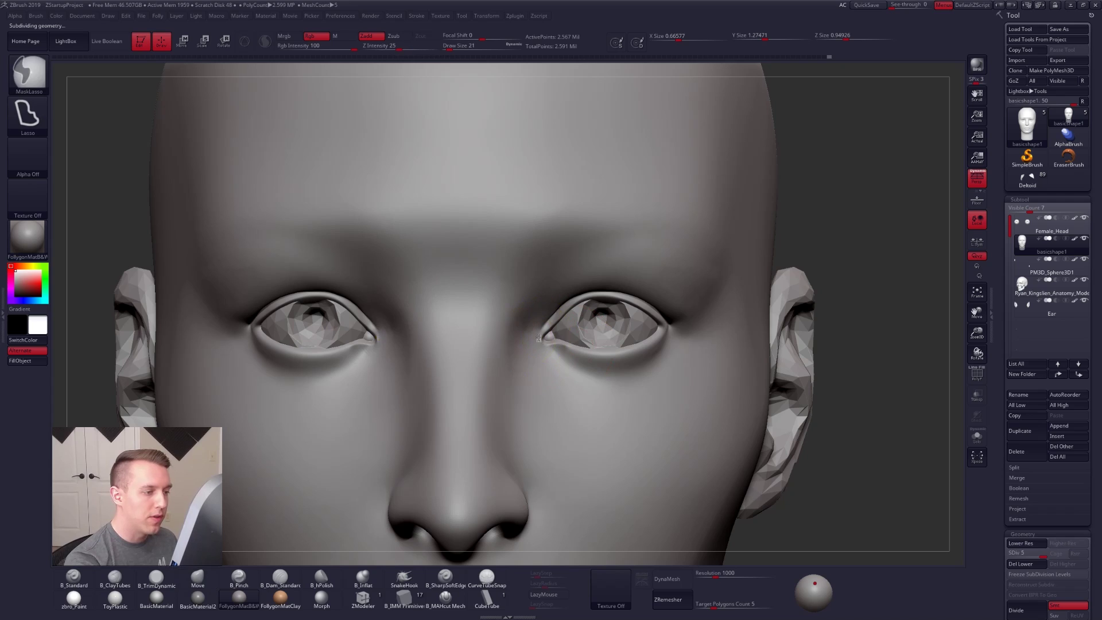
ctrl+drag(540, 339, 715, 328)
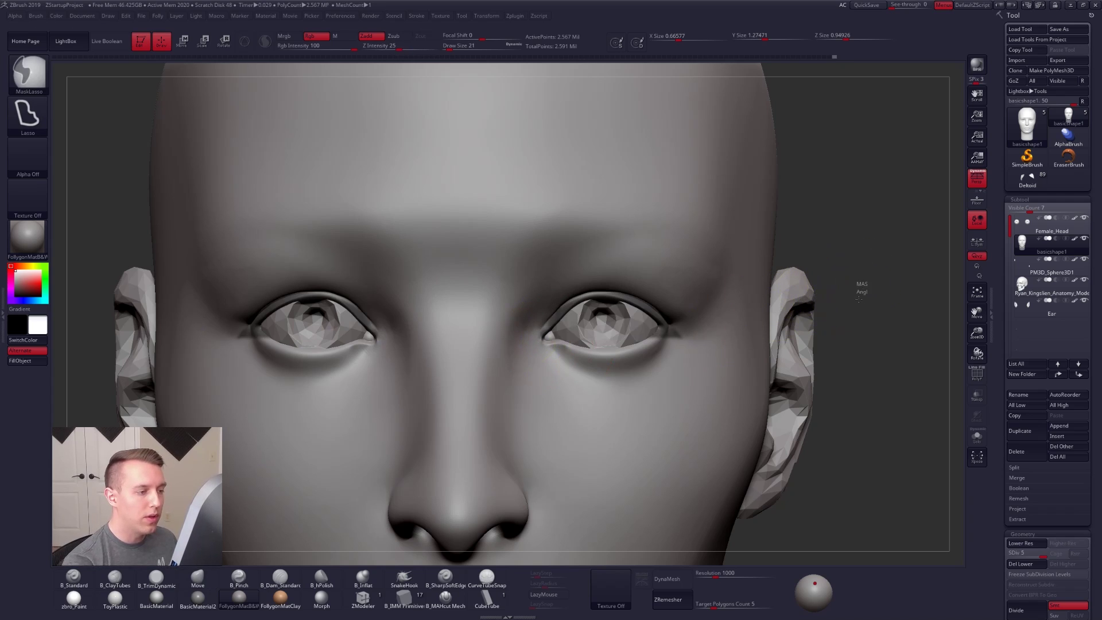
mouse_move(538, 338)
ctrl+mouse_down()
mouse_move(597, 292)
mouse_move(642, 292)
mouse_move(676, 336)
mouse_move(826, 326)
mouse_move(731, 336)
ctrl+mouse_up()
ctrl+drag(851, 324, 877, 324)
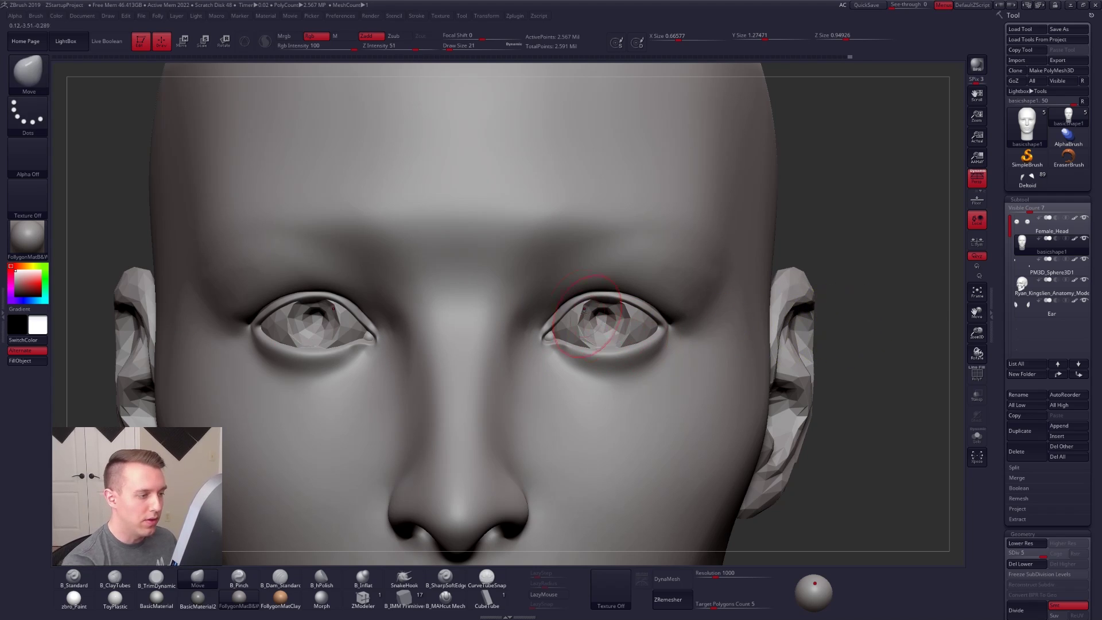
Lower the head to subdivision level 1 and reshape the upper eyelid's inner curve with the Move brush
key(space)
key(shift+d)
key(shift+d)
key(shift+d)
key(shift+d)
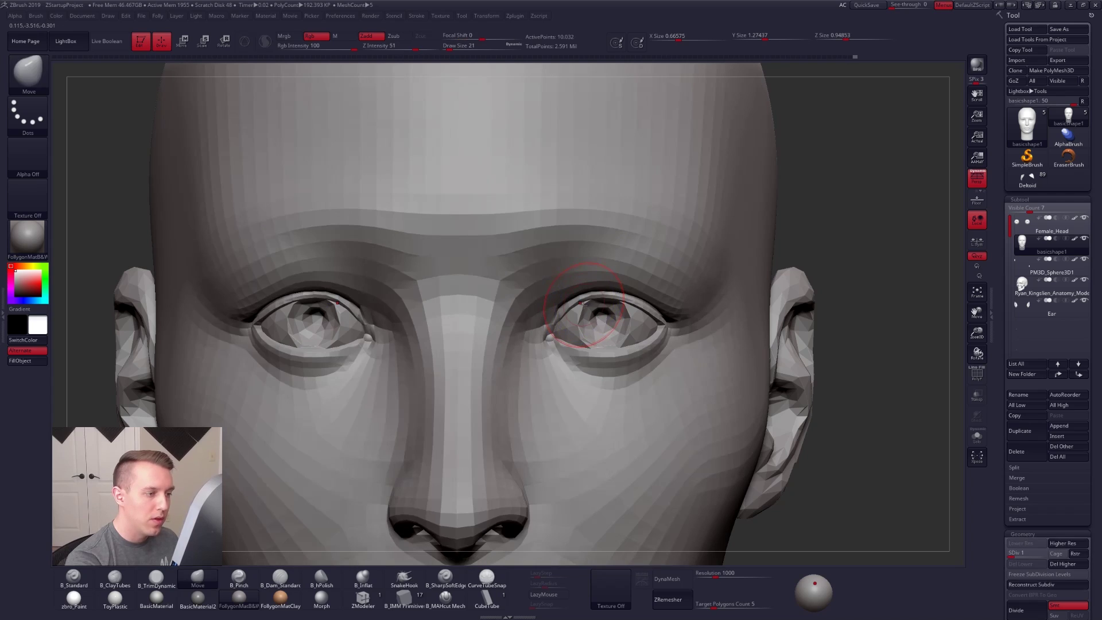
drag(584, 304, 583, 304)
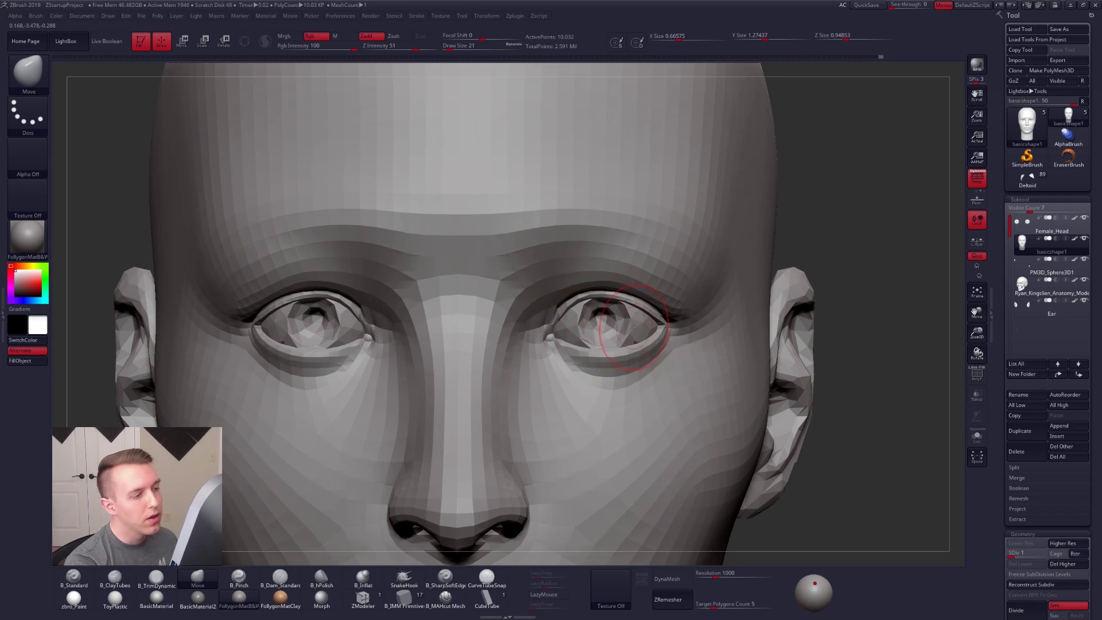
Refine the upper eyelid's curve from below and raise the head to subdivision level 2
mouse_move(634, 327)
right_down()
mouse_move(614, 335)
mouse_move(625, 365)
mouse_move(602, 368)
mouse_move(654, 351)
mouse_move(623, 267)
right_up()
key(space)
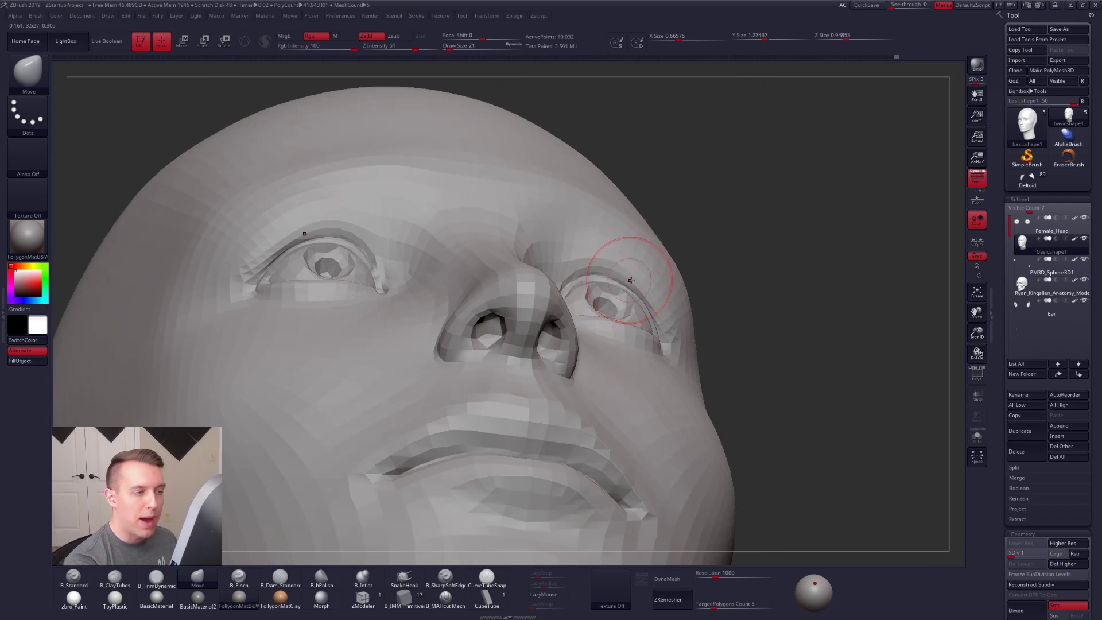
right_drag(606, 324, 638, 328)
key(ctrl+d)
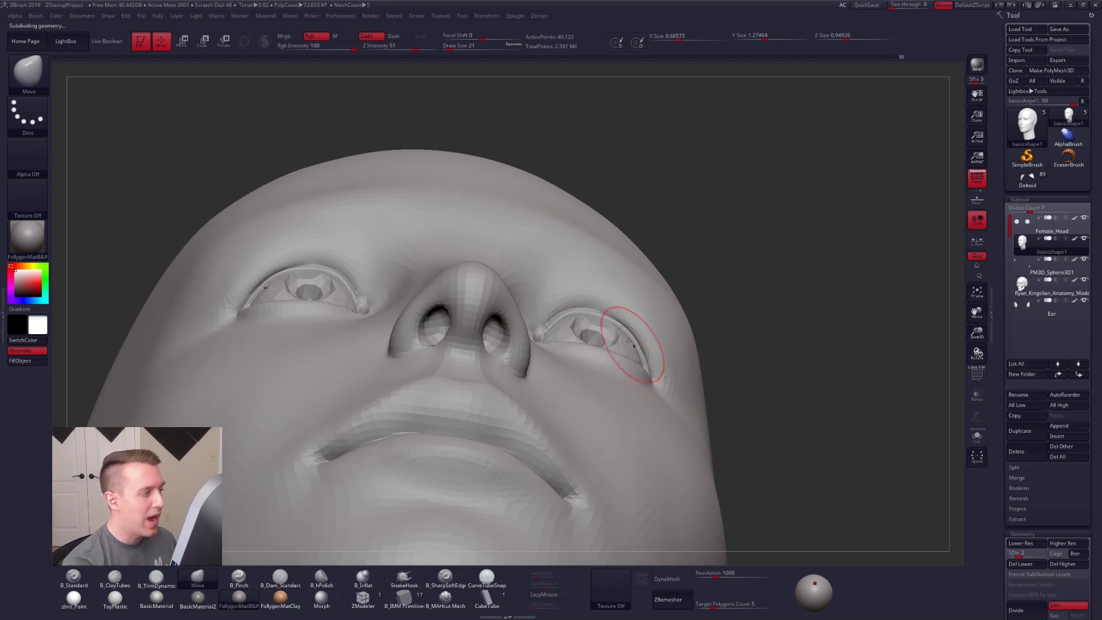
key(alt+s)
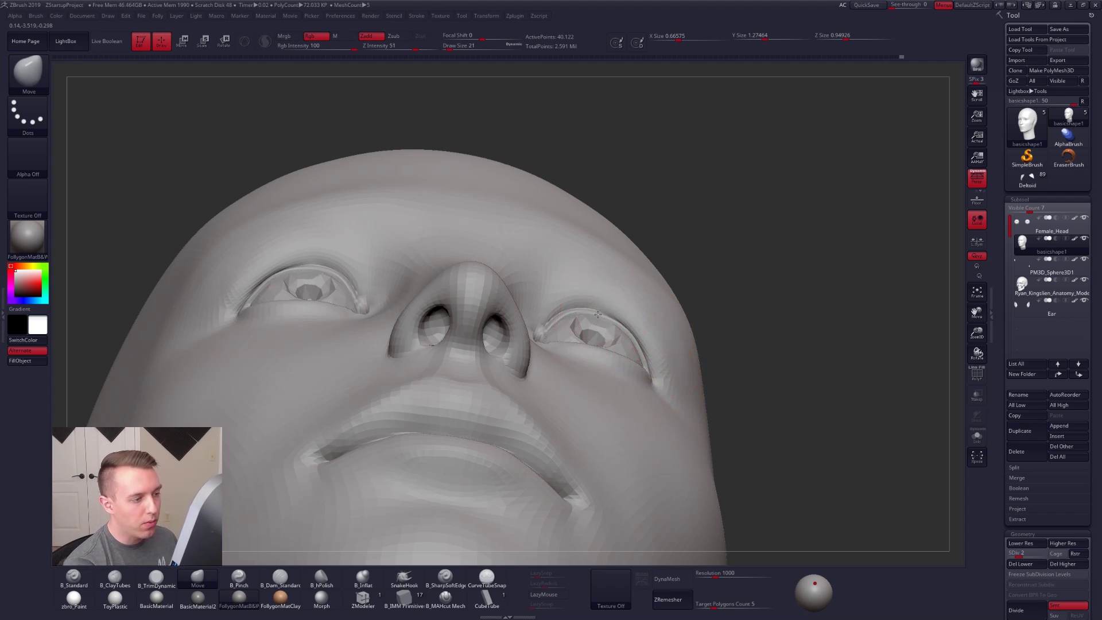
Adjust the upper lid rim from a steeper low angle at level 1 with draw size 18, and return to level 2
right_drag(598, 315, 594, 298)
key(shift+d)
key(space)
drag(608, 317, 601, 317)
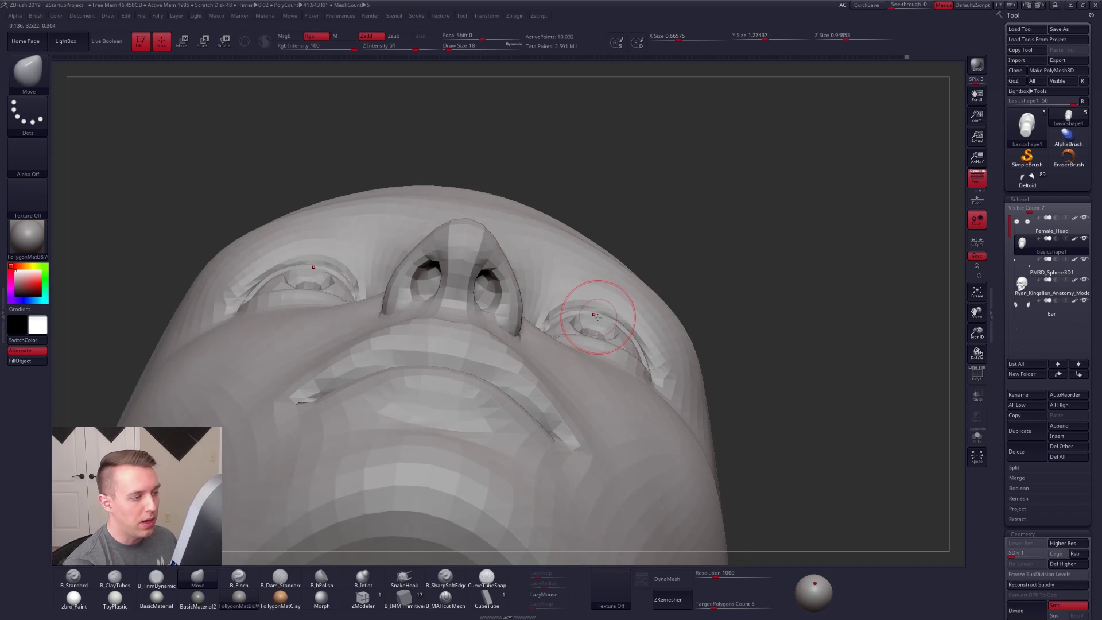
key(d)
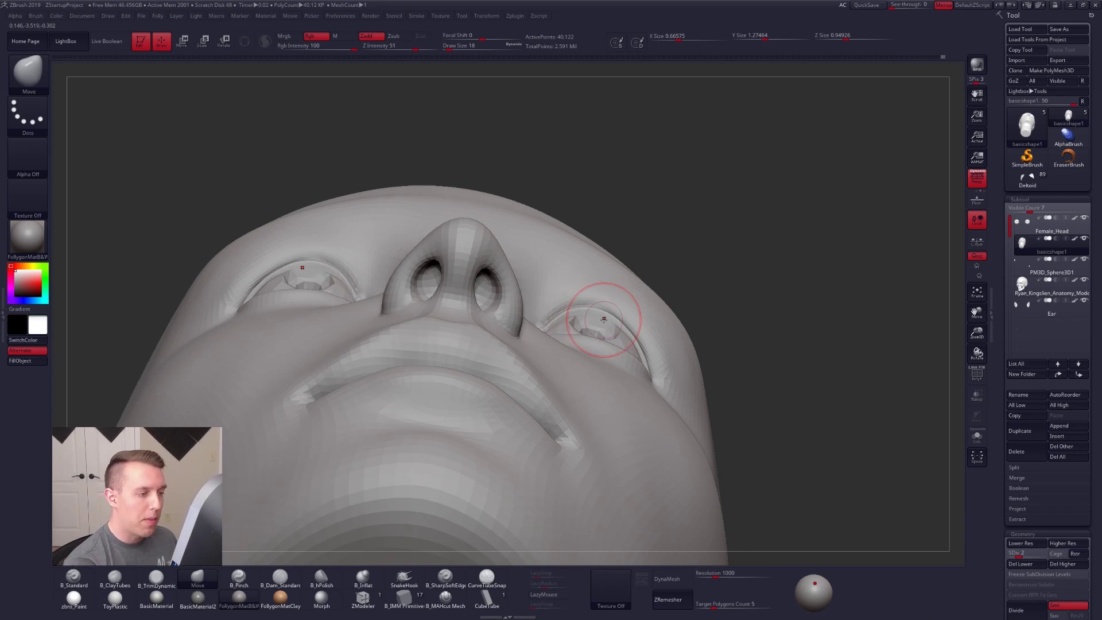
Shape the lower eyelid's curve from above with the Move brush at draw size 21
mouse_move(608, 317)
right_down()
mouse_move(636, 351)
mouse_move(605, 327)
mouse_move(586, 400)
right_up()
key(s)
click(586, 379)
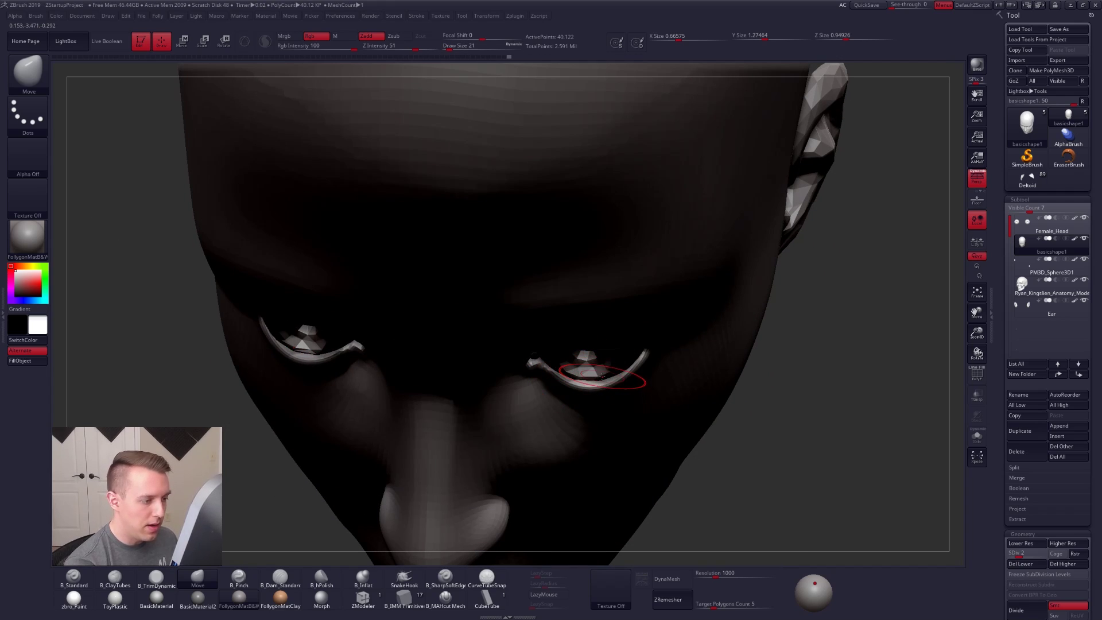
right_drag(600, 381, 613, 353)
key(f)
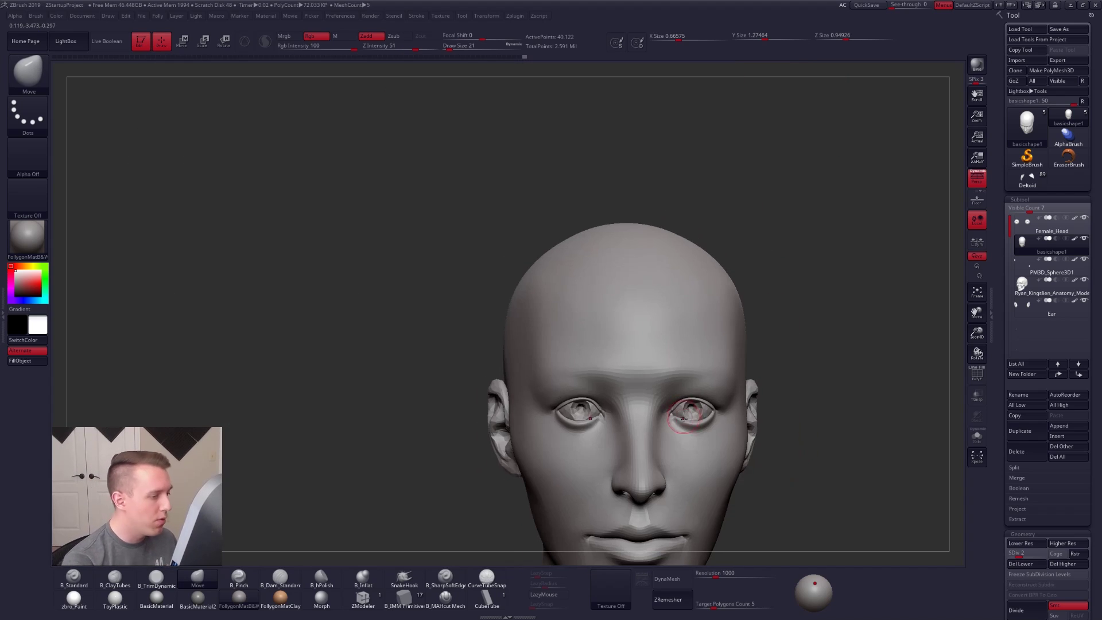
Raise the head to subdivision level 5 and check the eyes and the whole head from the front
right_drag(734, 430, 632, 359)
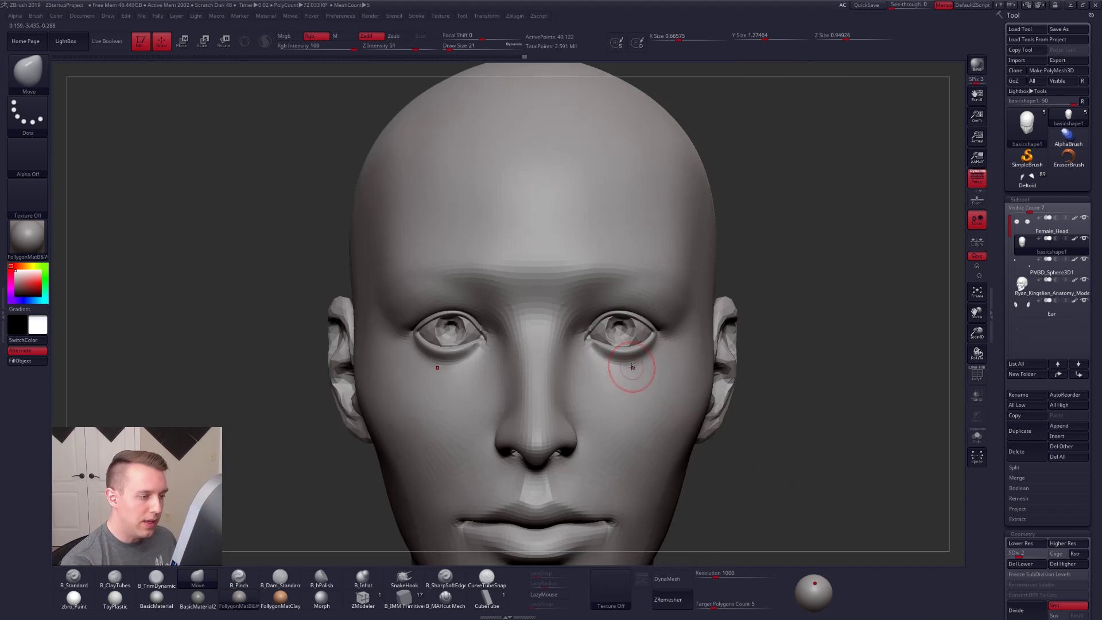
key(d)
key(d)
key(d)
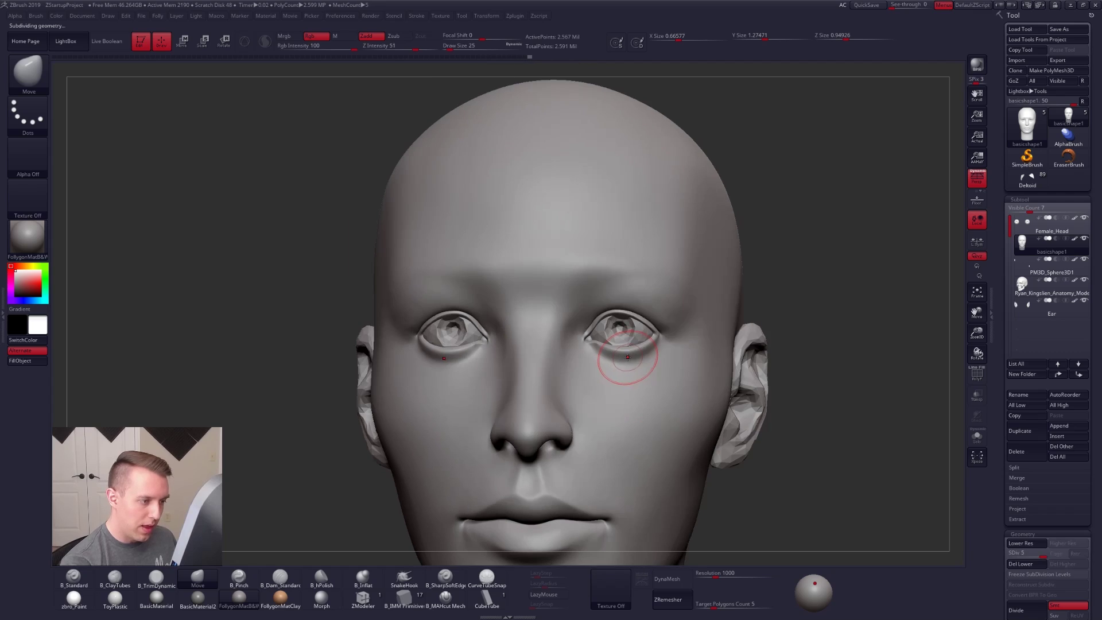
right_drag(635, 364, 668, 415)
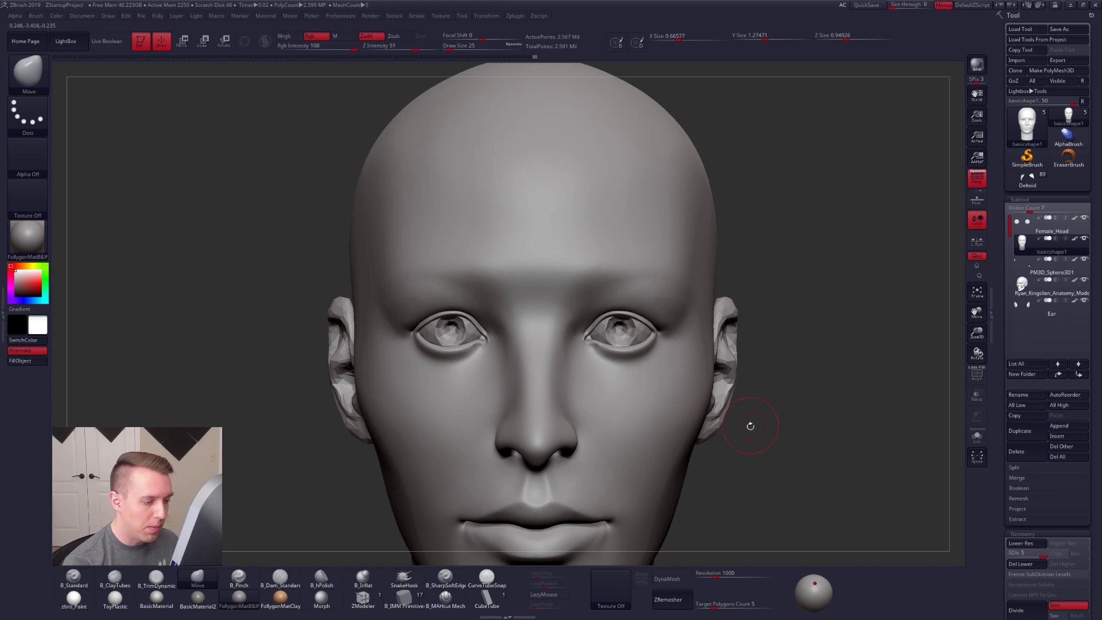
alt+drag(749, 425, 694, 425)
alt+drag(757, 456, 748, 473)
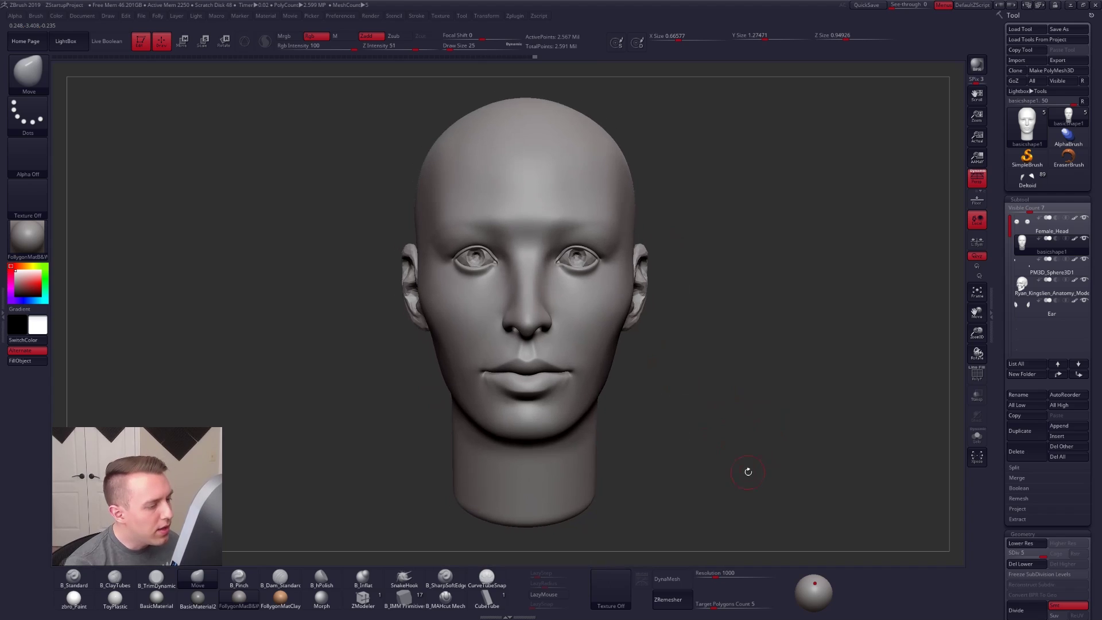
Lower the head to subdivision level 1 and set the Move brush's draw size to 140
key(space)
drag(664, 368, 670, 367)
key(shift+d)
key(shift+d)
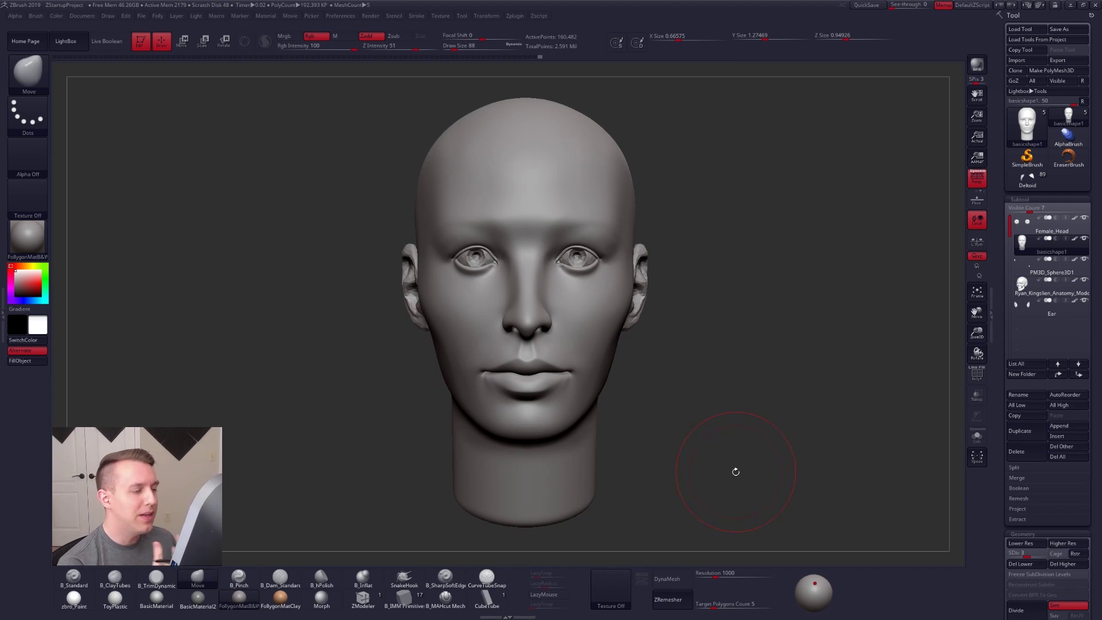
key(shift+d)
key(shift+d)
alt+drag(706, 473, 672, 441)
key(space)
mouse_move(625, 379)
mouse_down()
mouse_move(591, 349)
mouse_move(607, 354)
mouse_up()
key(space)
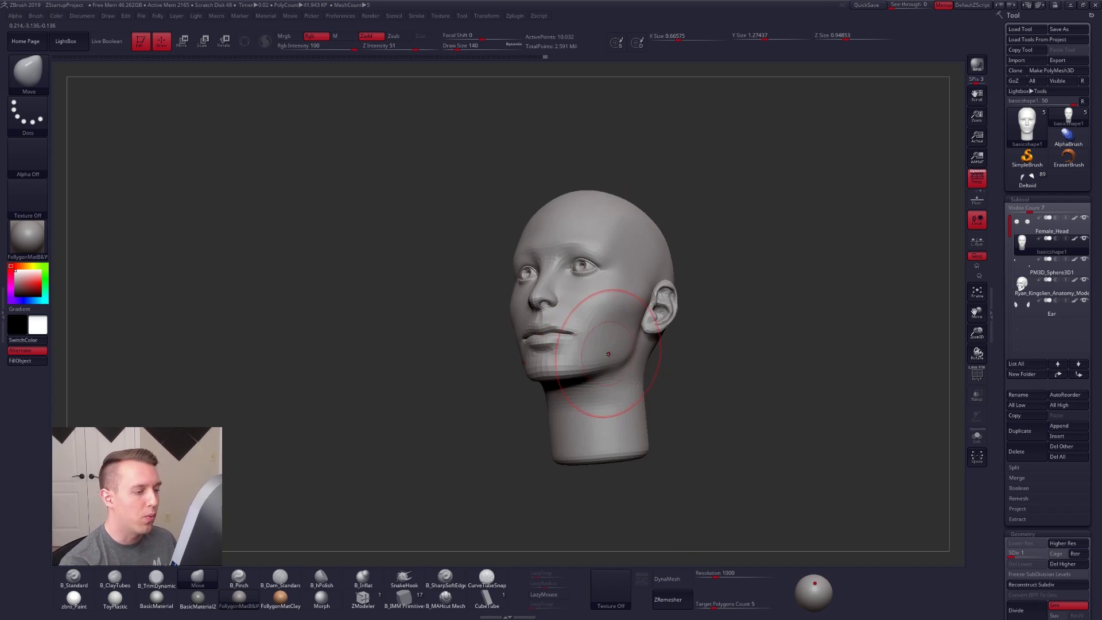
Turn off perspective and reshape the neck and jaw outline from the back and side with the Move brush
drag(718, 356, 815, 276)
click(977, 178)
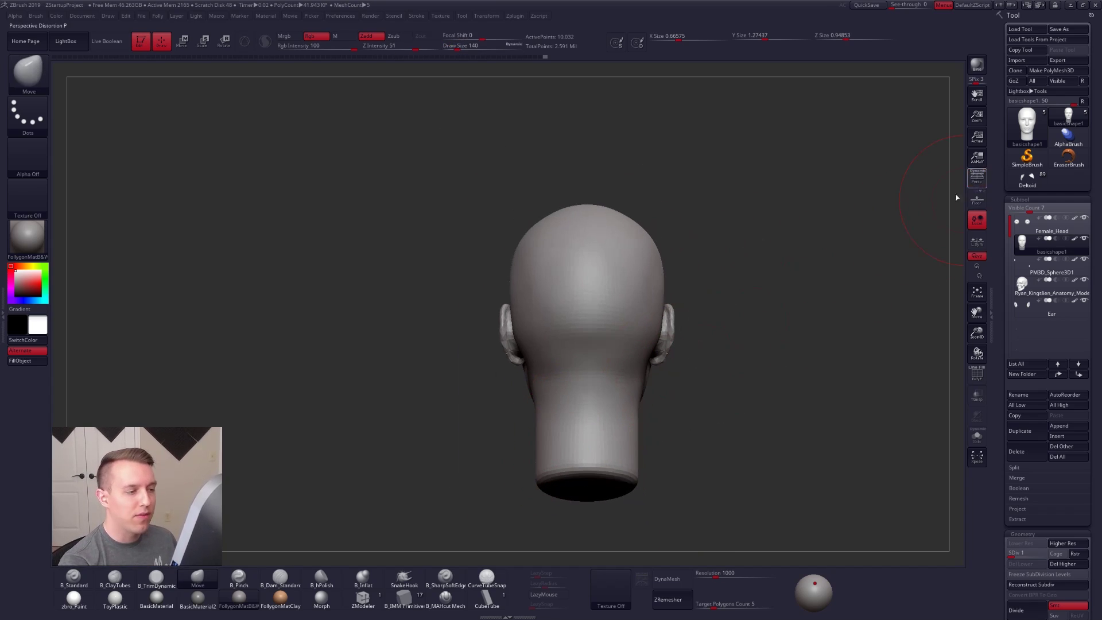
drag(685, 449, 772, 393)
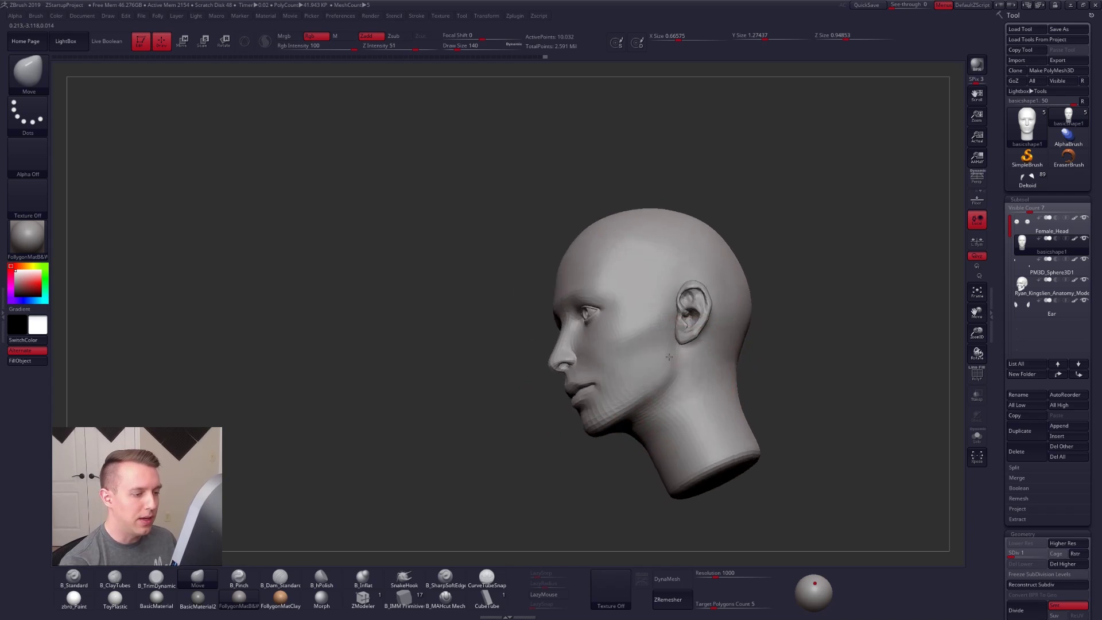
right_drag(668, 357, 671, 337)
mouse_move(674, 386)
right_down()
mouse_move(696, 376)
mouse_move(683, 374)
right_up()
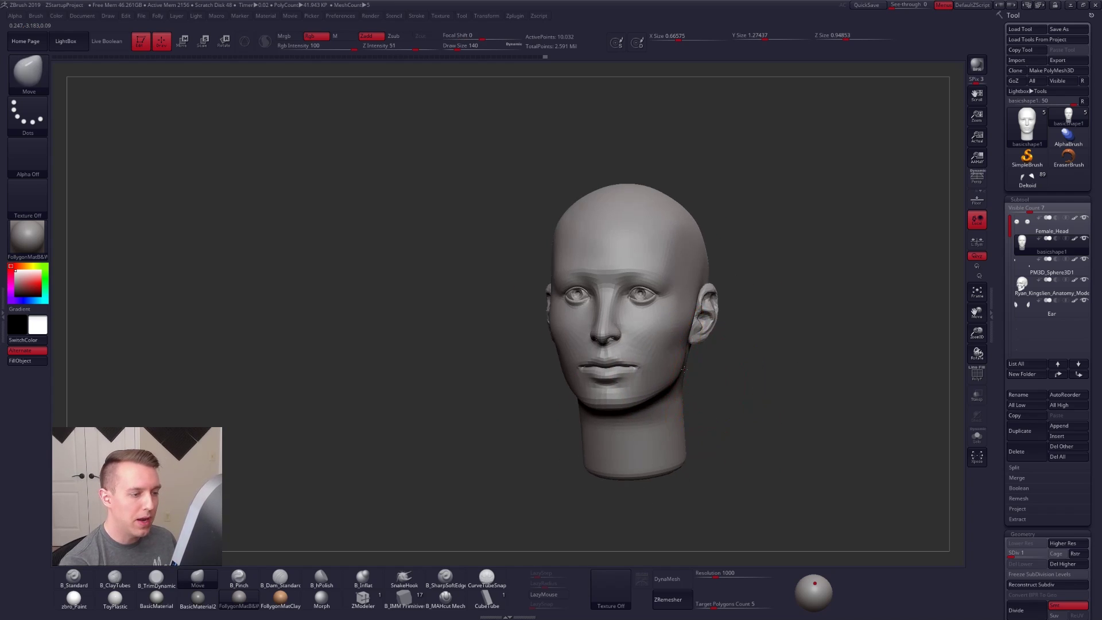
drag(684, 367, 691, 370)
Turn perspective back on and work on the side of the neck with ClayTubes at draw size 74
right_drag(703, 385, 675, 389)
key(s)
drag(675, 388, 673, 436)
key(2)
key(p)
shift+right_drag(930, 187, 693, 352)
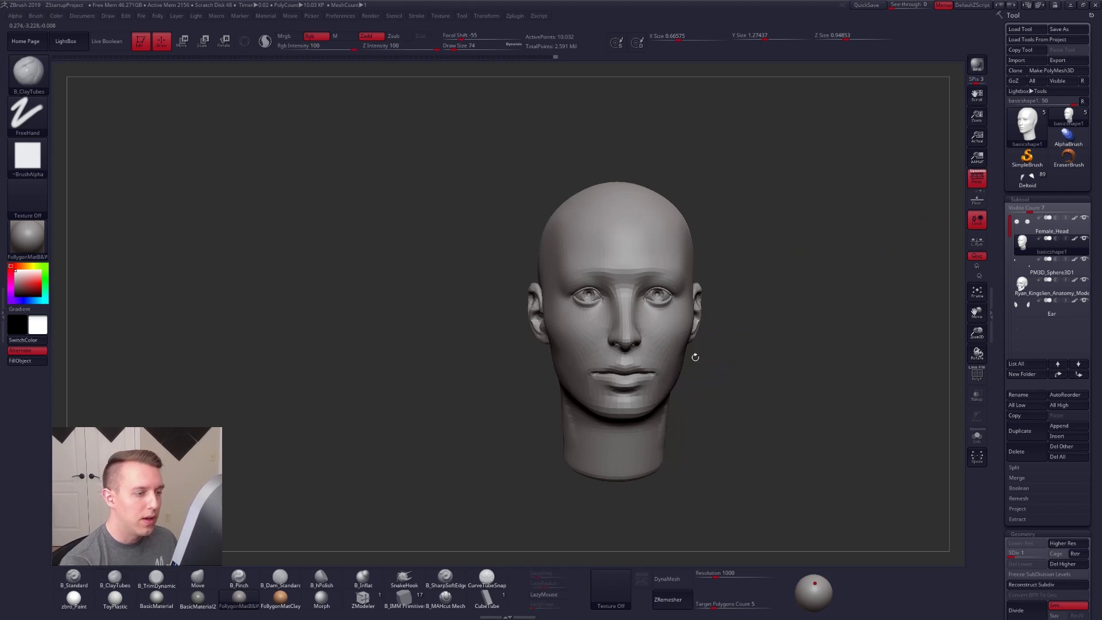
Switch back to the Move brush and adjust the neck below the ear, setting the draw size to 81
key(space)
click(696, 356)
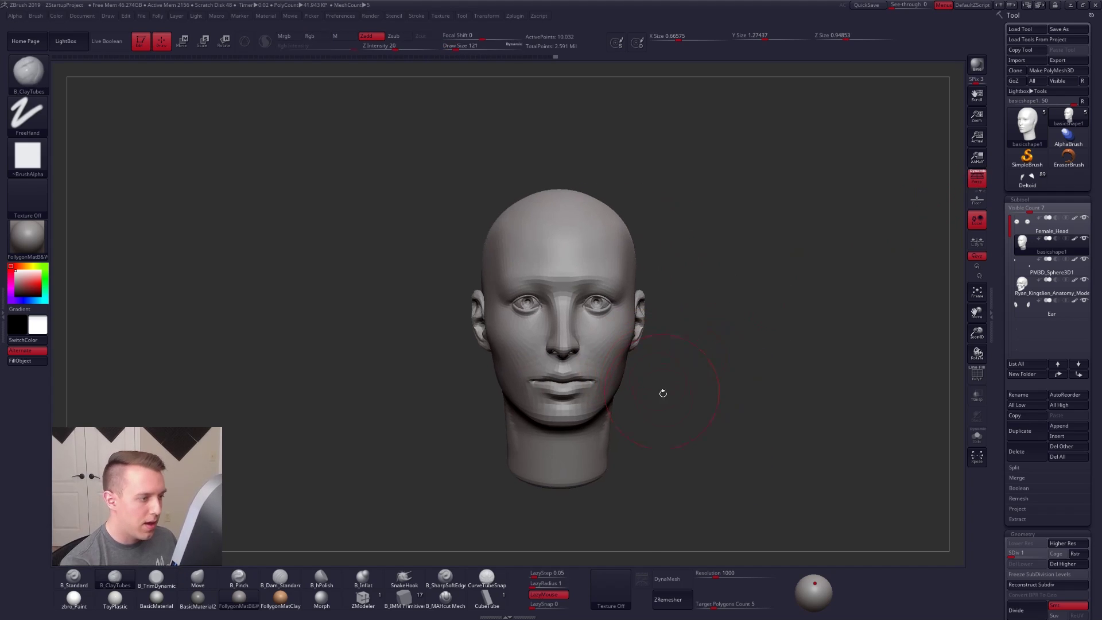
key(b)
key(m)
key(v)
mouse_move(730, 462)
right_down()
mouse_move(764, 470)
mouse_move(660, 412)
right_up()
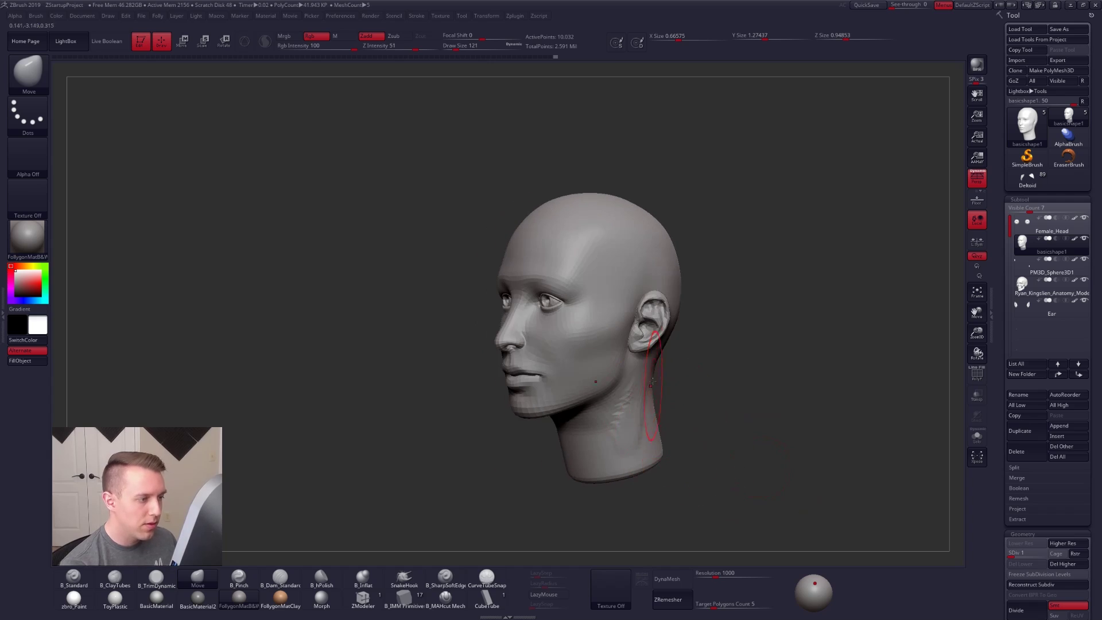
text(s81)
mouse_move(667, 353)
right_down()
mouse_move(684, 419)
mouse_move(634, 400)
mouse_move(640, 444)
mouse_move(657, 370)
right_up()
Raise the head to subdivision level 2, then build up, flatten and smooth the side of the neck with ClayTubes and TrimDynamic
key(ctrl+d)
key(b)
key(c)
key(t)
key(b)
key(t)
key(d)
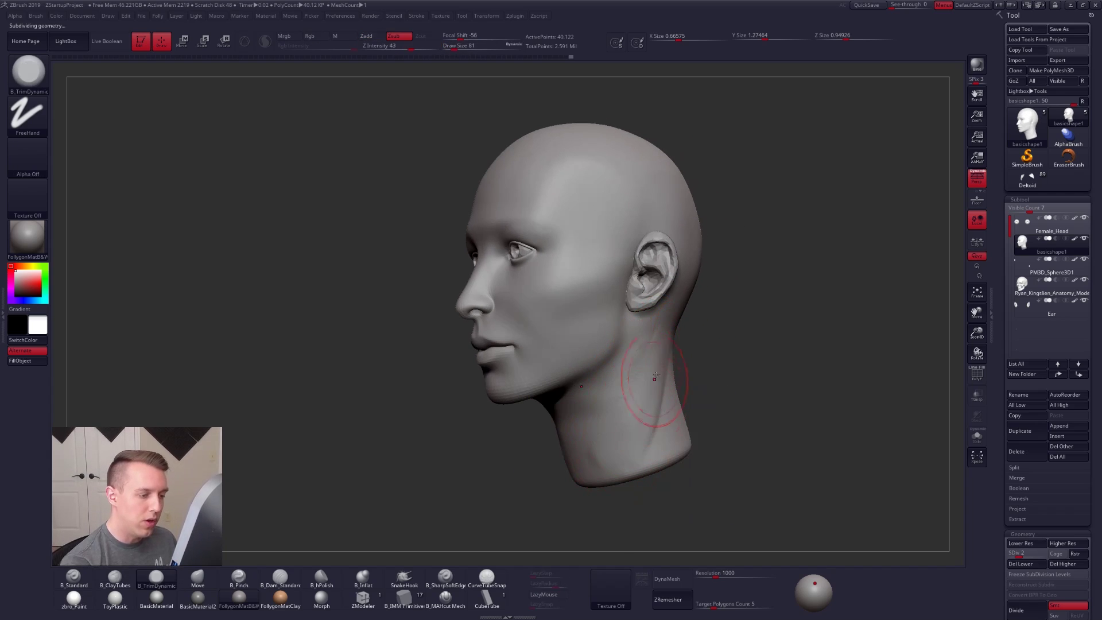
key(shift)
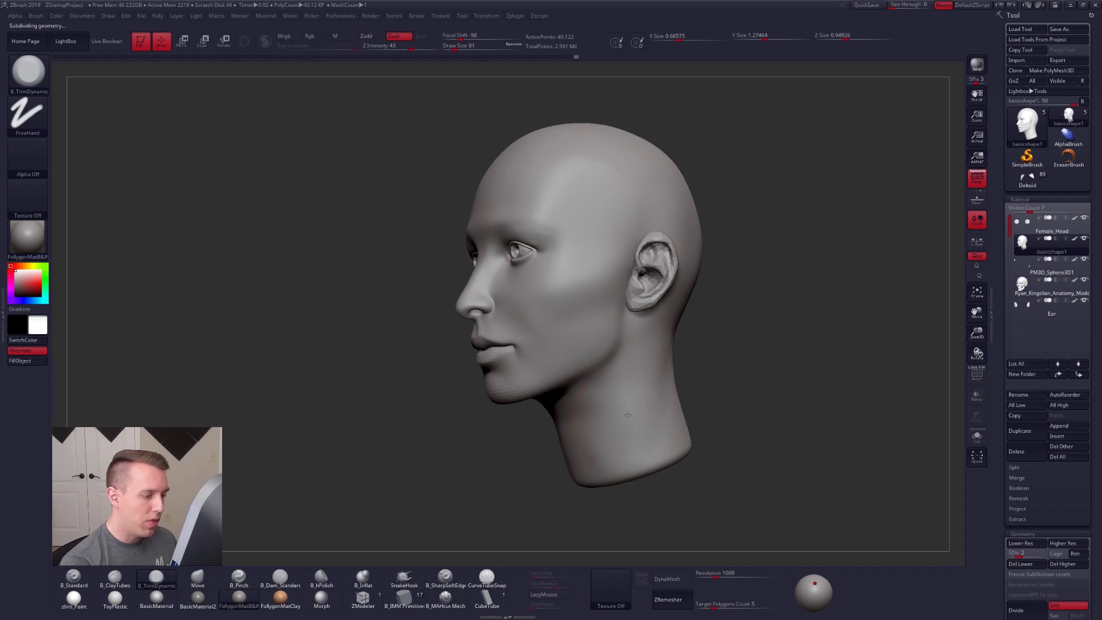
Raise the head to subdivision level 3 and build up the throat below the chin with ClayTubes at draw size 74
mouse_move(620, 424)
right_down()
mouse_move(637, 367)
mouse_move(608, 402)
mouse_move(589, 388)
right_up()
key(ctrl+d)
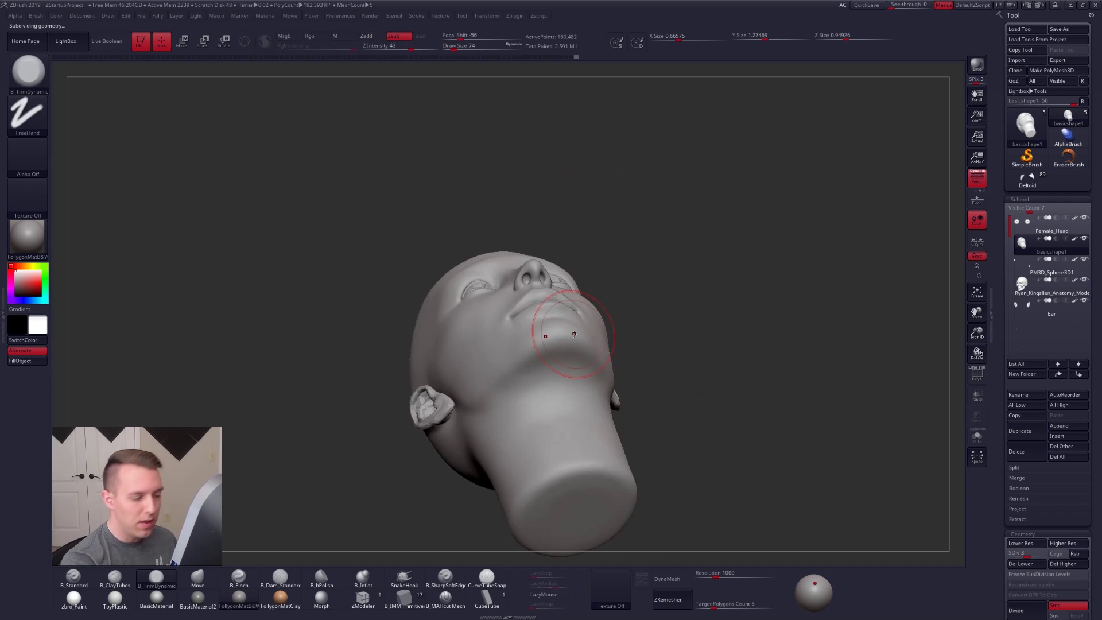
key(b)
key(c)
key(t)
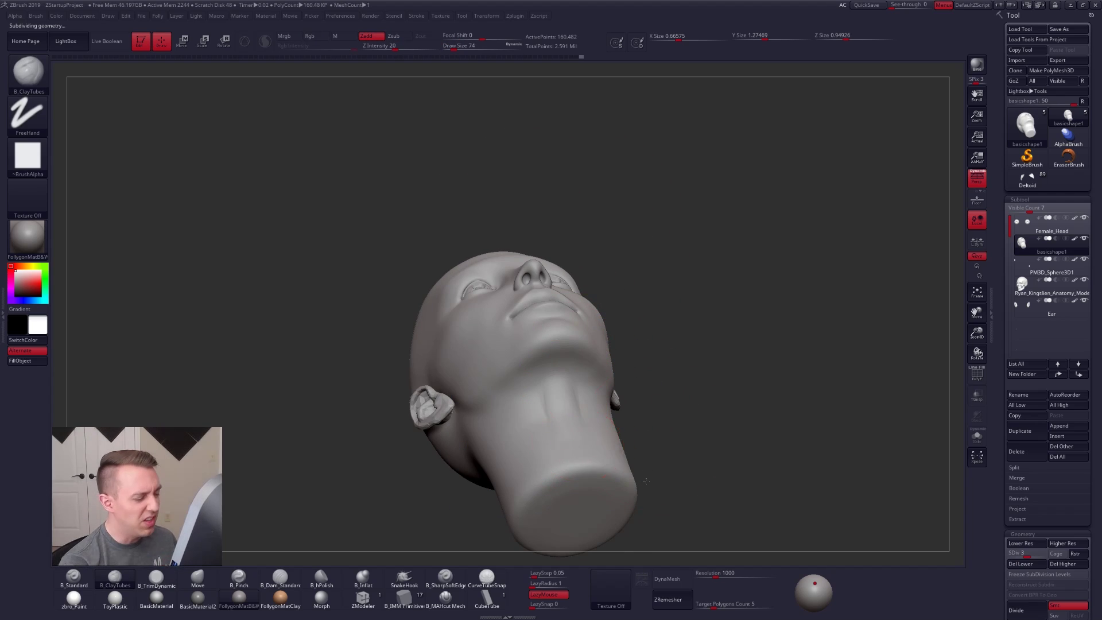
right_drag(578, 444, 646, 496)
mouse_move(573, 423)
right_down()
mouse_move(570, 433)
mouse_move(588, 435)
mouse_move(524, 438)
mouse_move(571, 402)
right_up()
Bring the head to subdivision level 5 and view the reshaped neck and face from the front
key(d)
key(d)
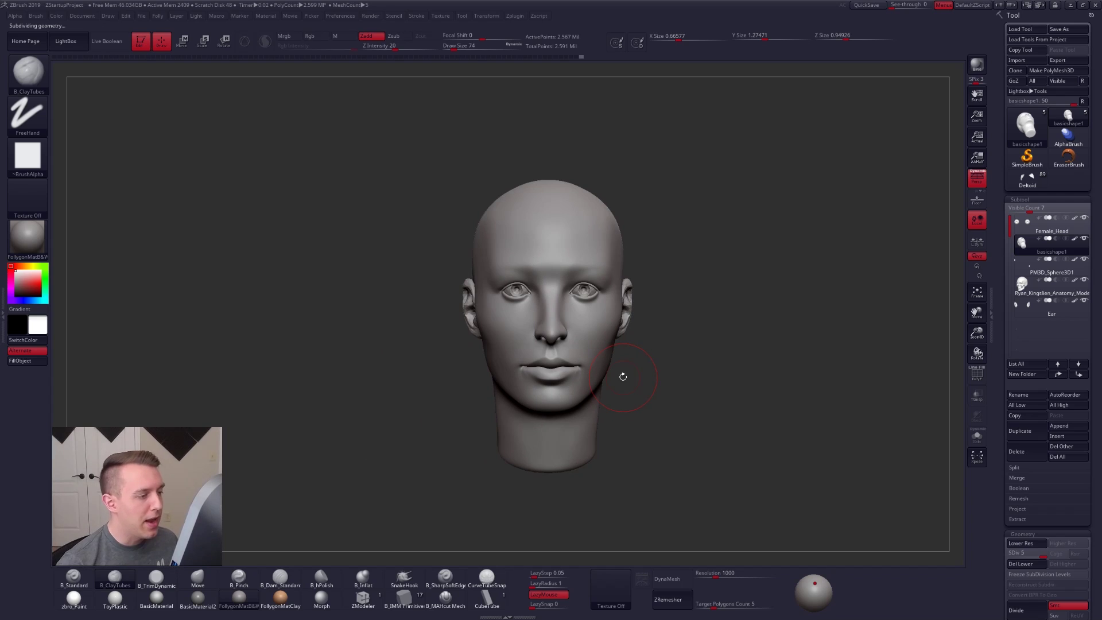
ctrl+right_drag(622, 376, 623, 375)
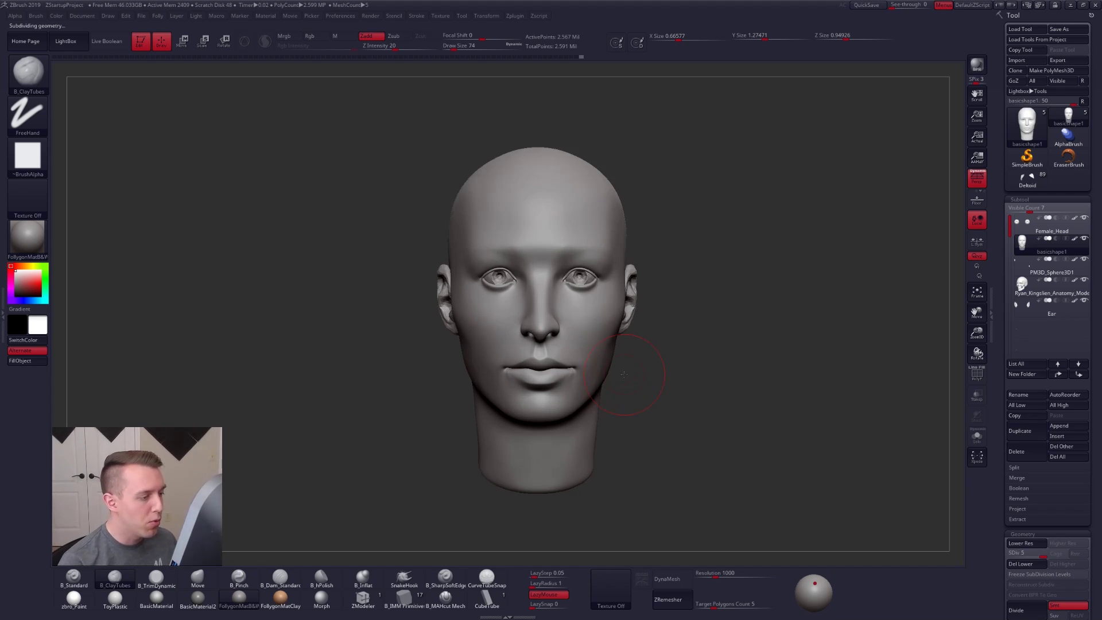